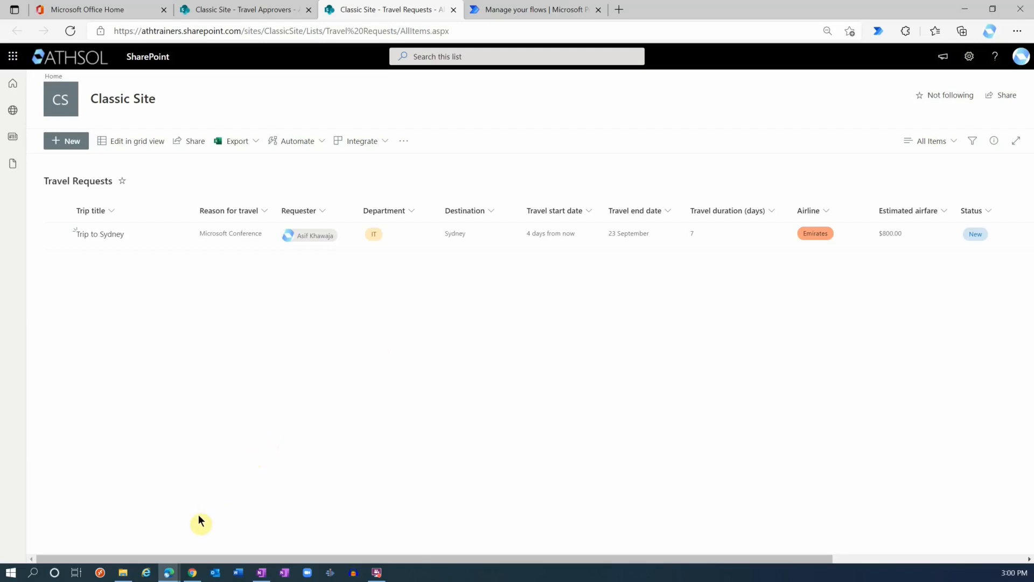
Step: Switch to Chrome, view the playlists of the open YouTube channel, and close the browser
left_click(193, 572)
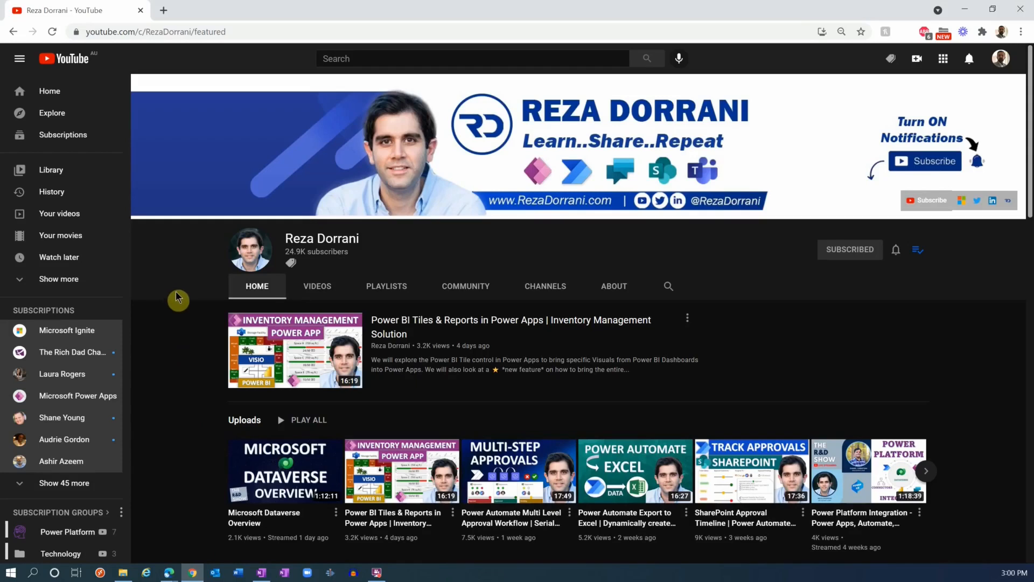
left_click(389, 293)
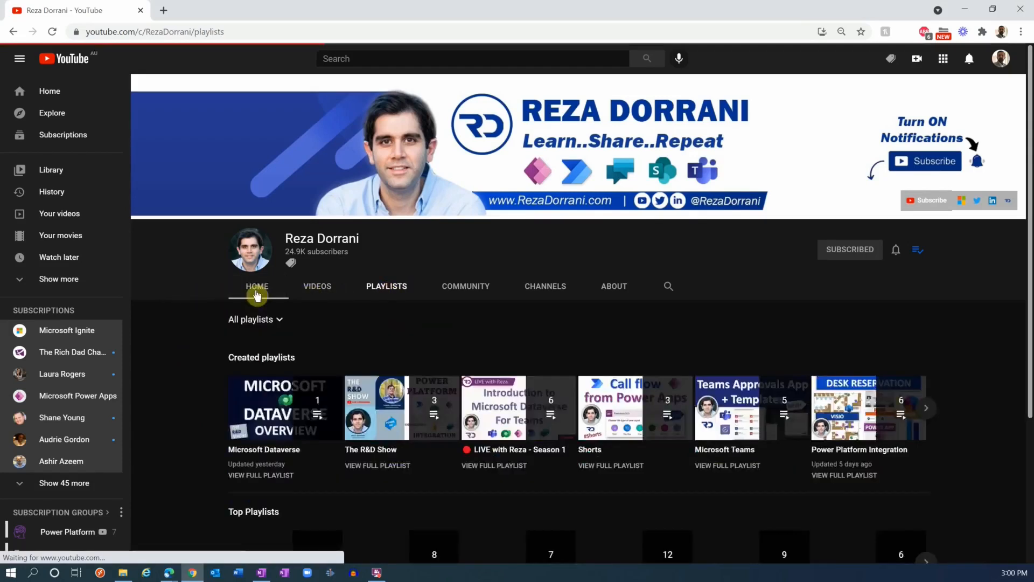
scroll(191, 368, "down", 3)
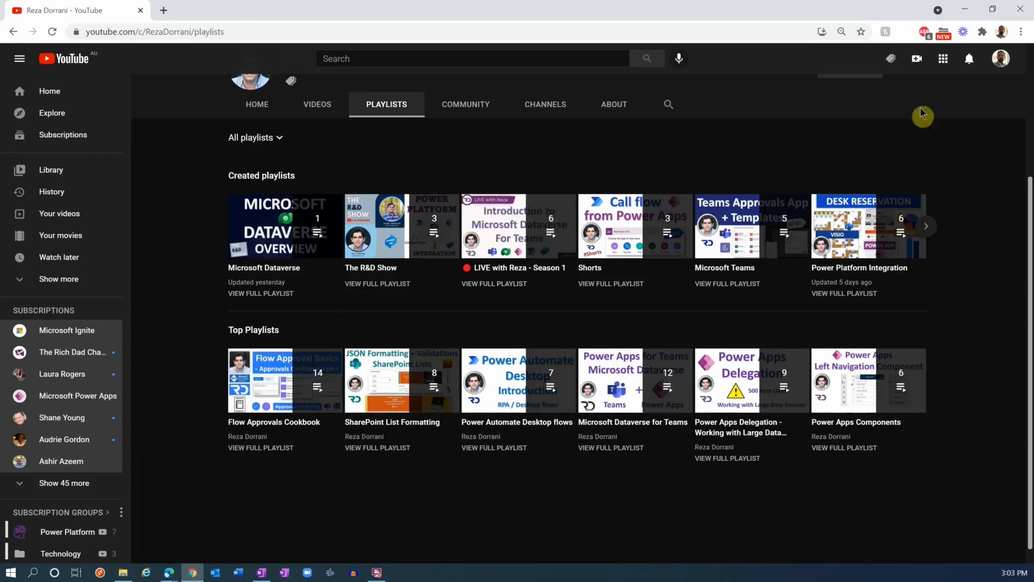
left_click(1020, 10)
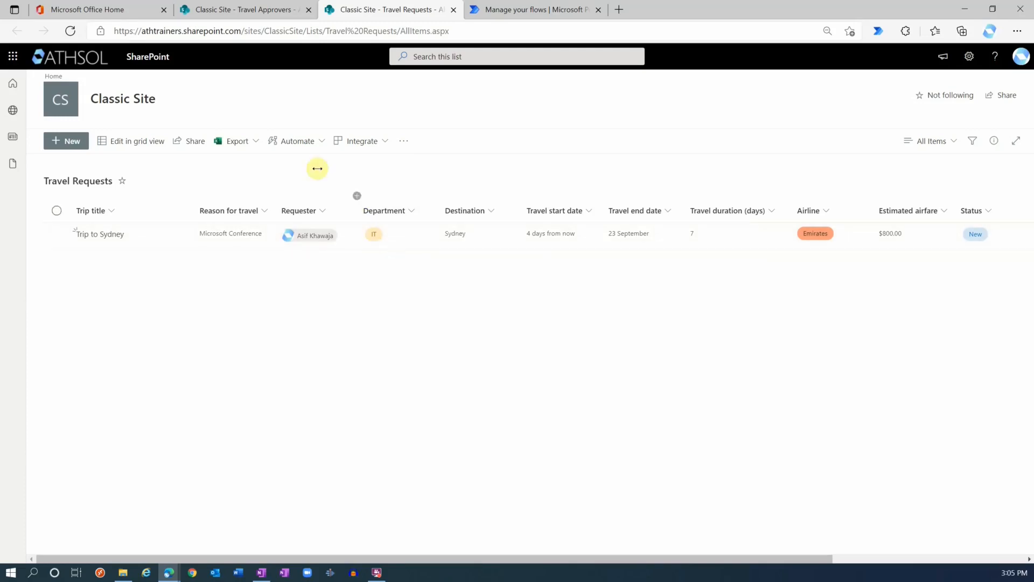
Step: Review the approvers in the Travel Approvers list and the columns of the Travel Requests list through Approval Comments
left_click(251, 8)
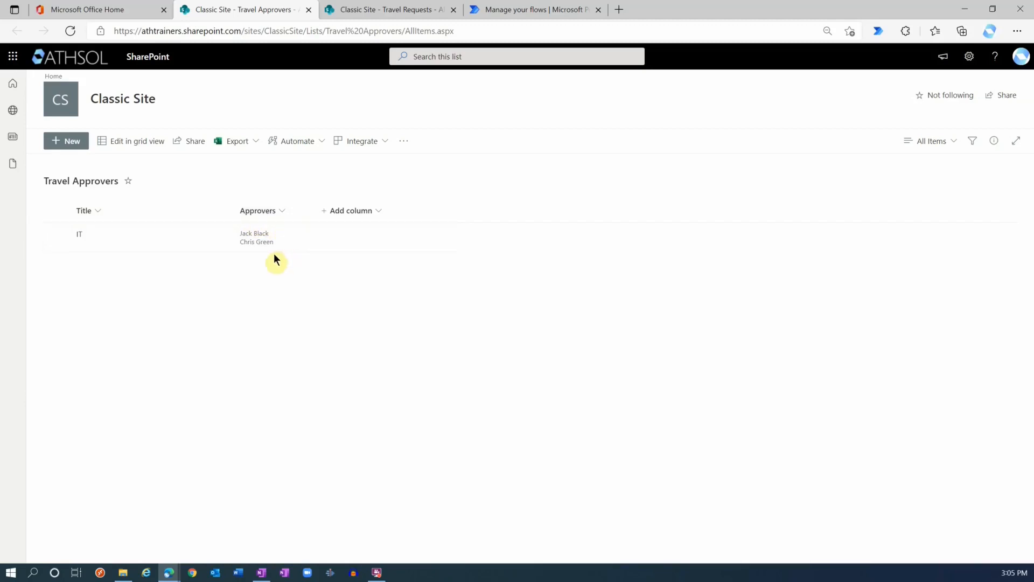
mouse_move(266, 235)
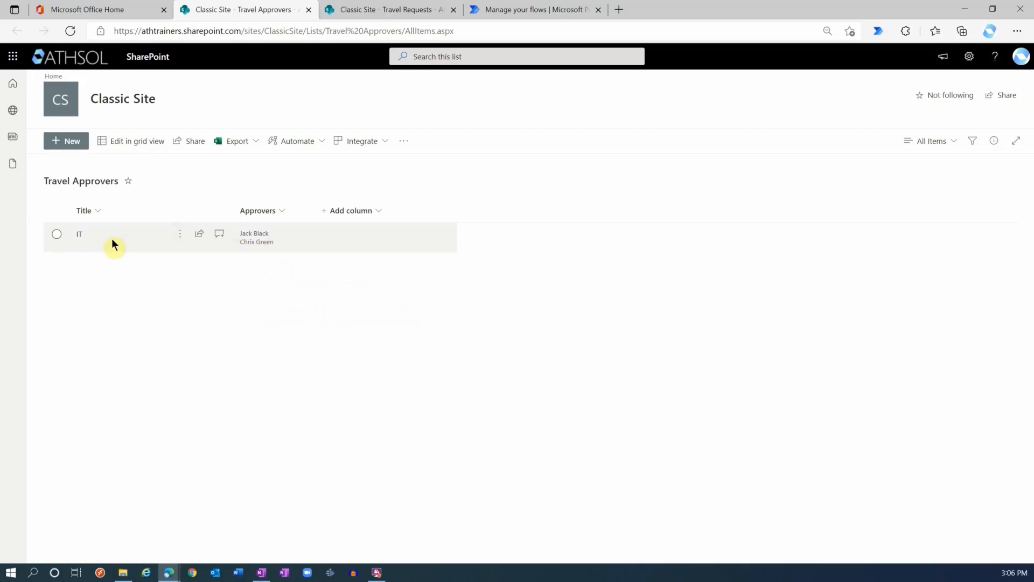
left_click(404, 10)
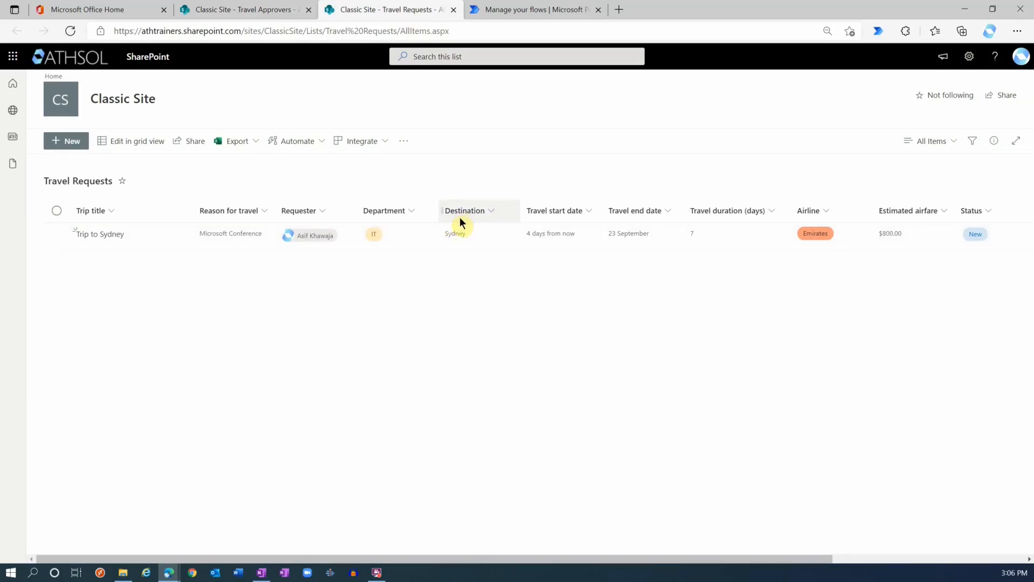
mouse_move(457, 239)
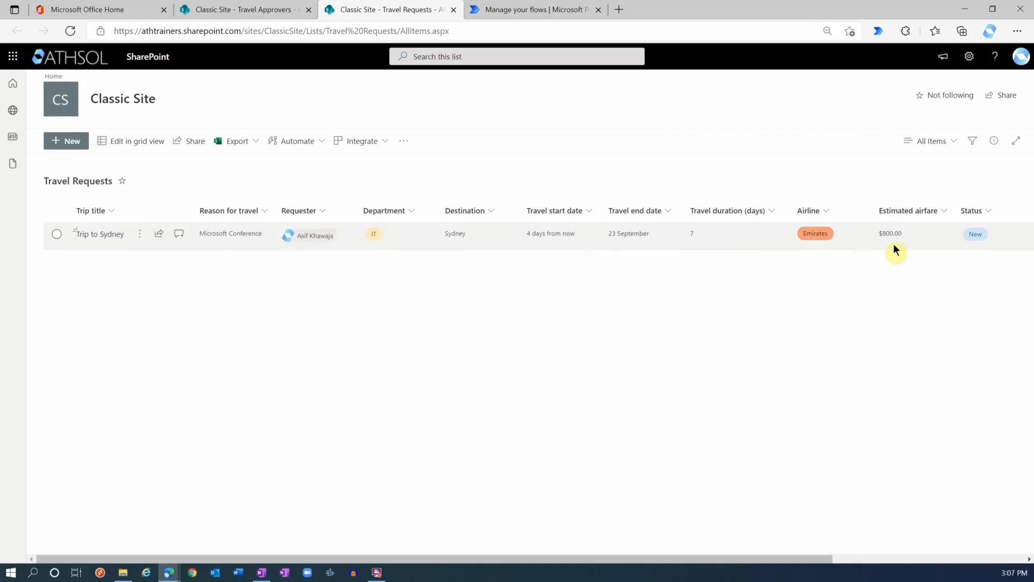
left_click_drag(812, 559, 1011, 550)
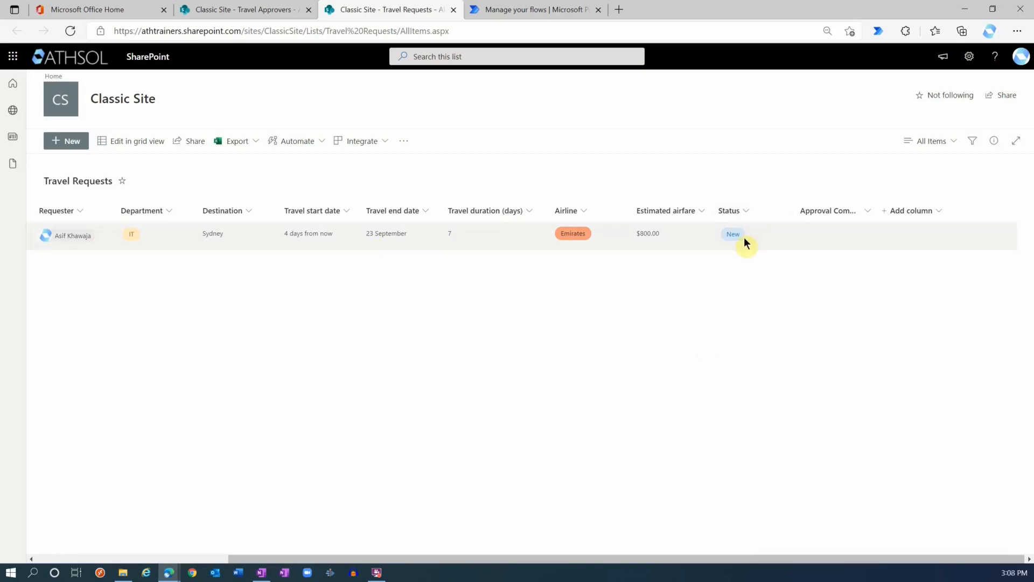
Step: Inspect the choices and default value in the Status column's settings without changing them
left_click(744, 211)
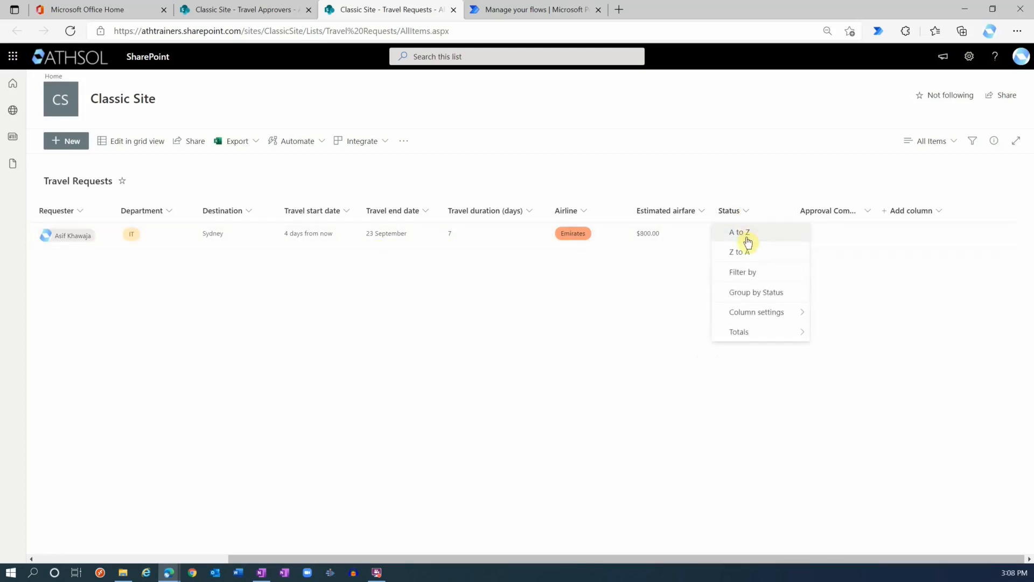
mouse_move(750, 314)
left_click(825, 314)
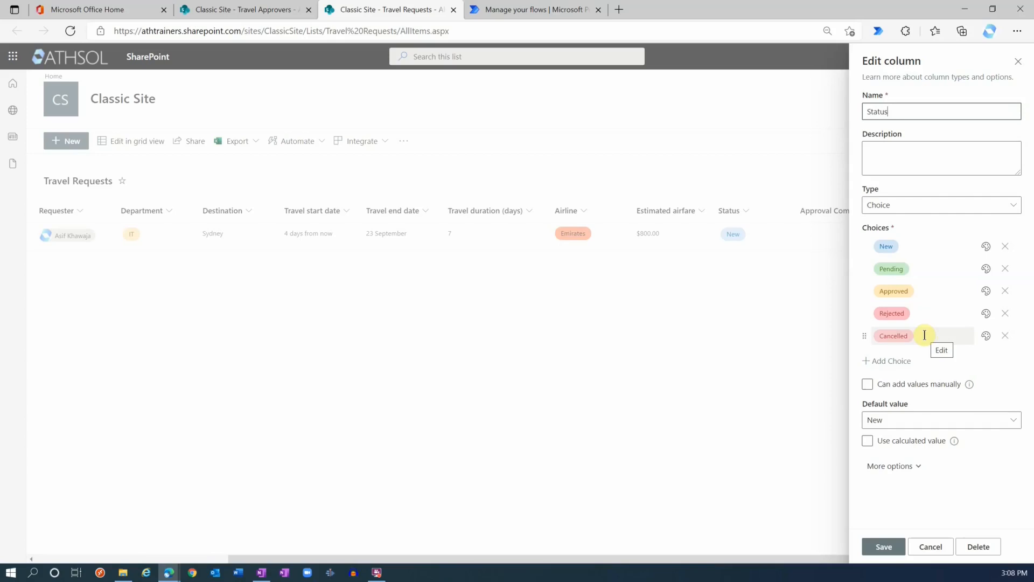
left_click(931, 546)
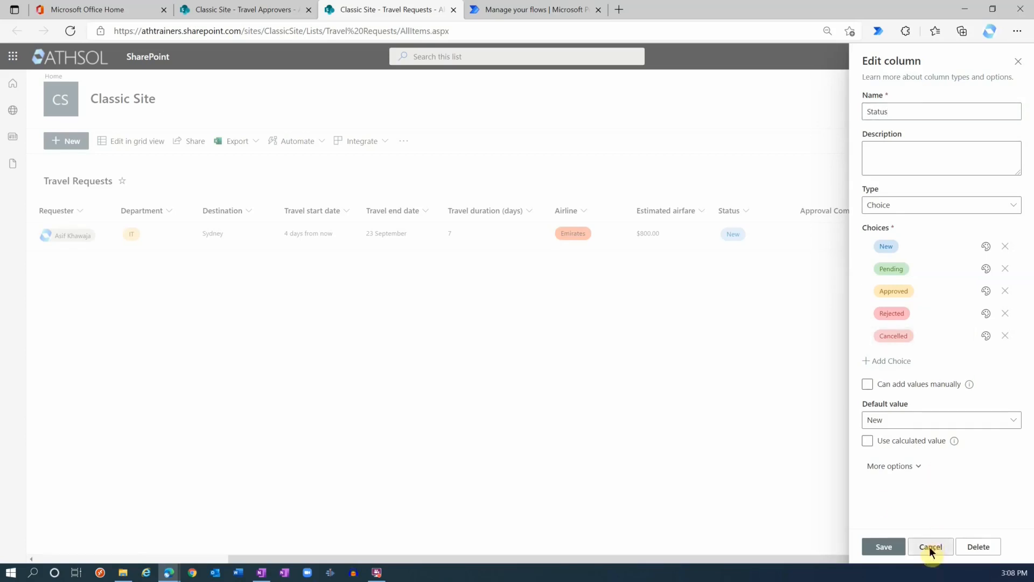
Step: Widen the Approval Comments column and add a single line of text column named StartWF to the Travel Requests list
left_click_drag(876, 212, 914, 210)
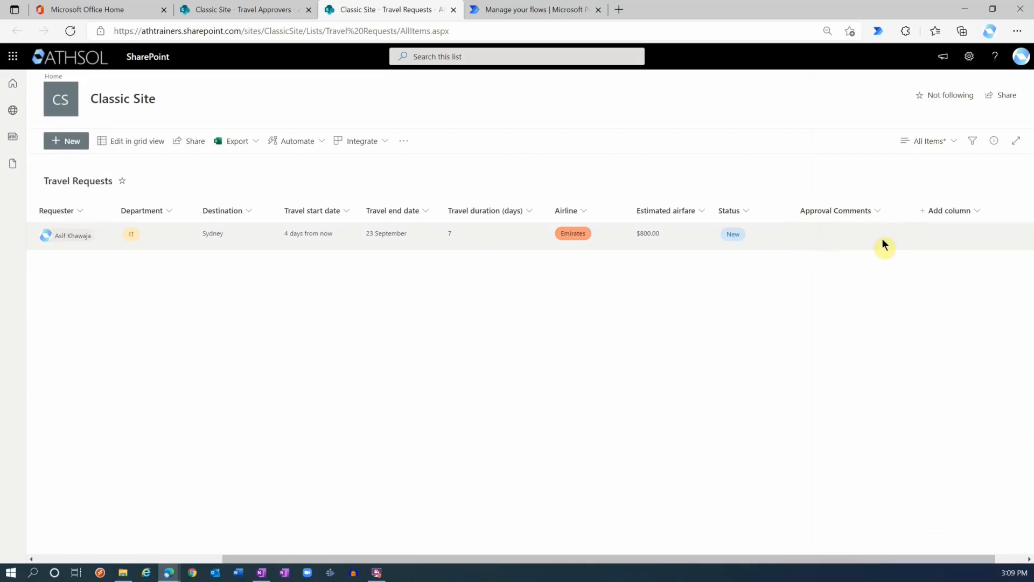
scroll(881, 238, "right", 2)
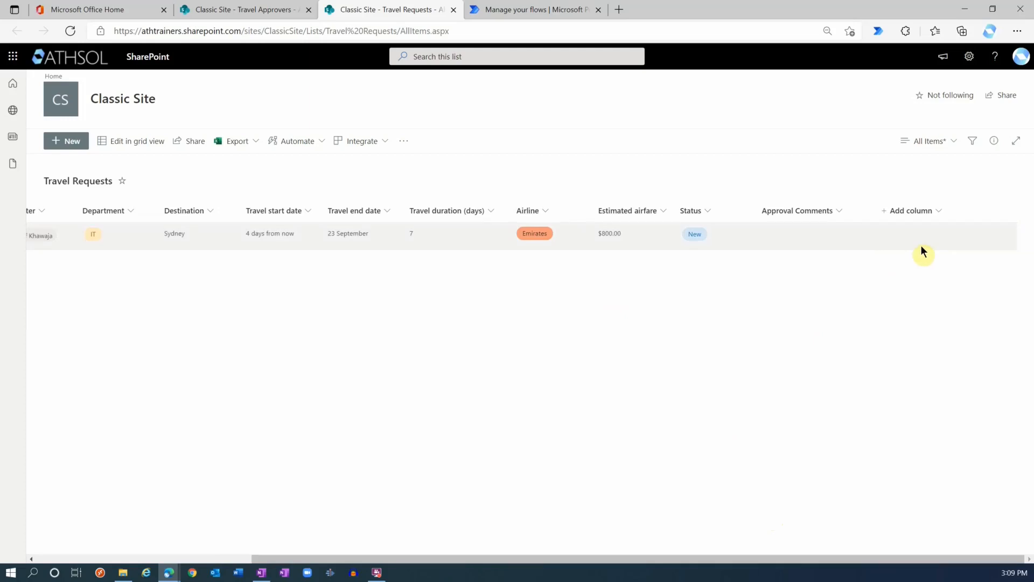
left_click(936, 219)
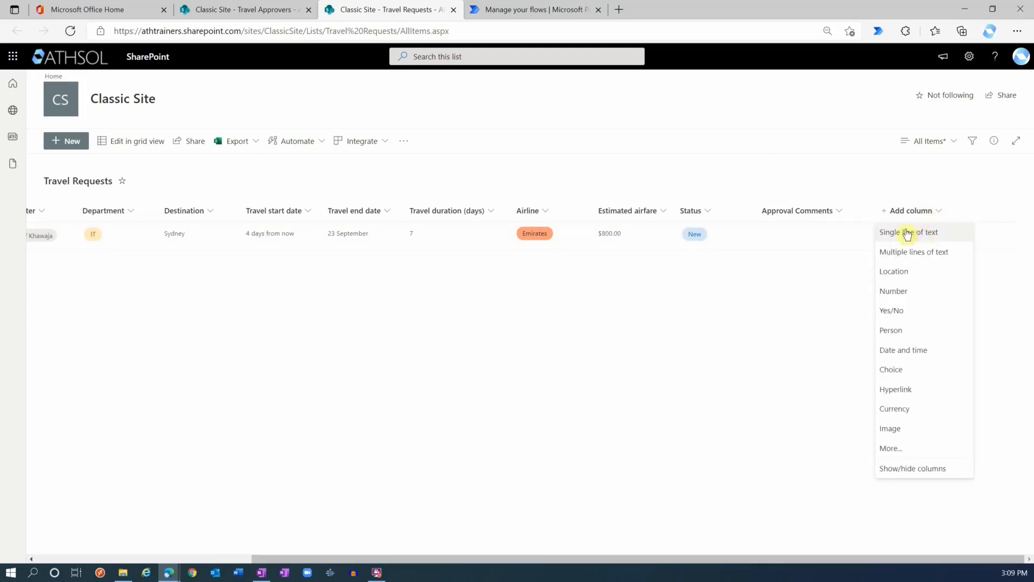
left_click(896, 233)
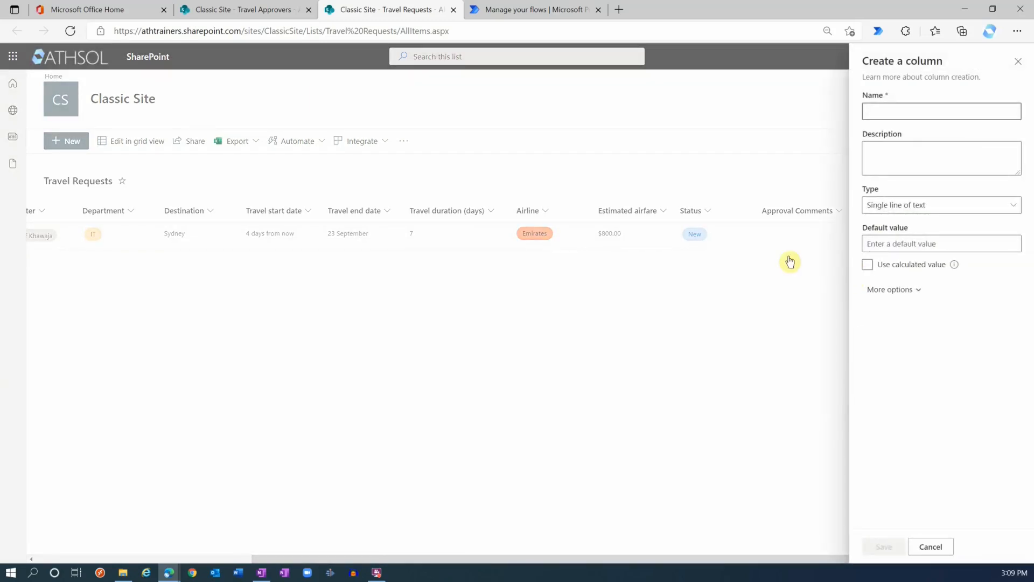
type("StartWF")
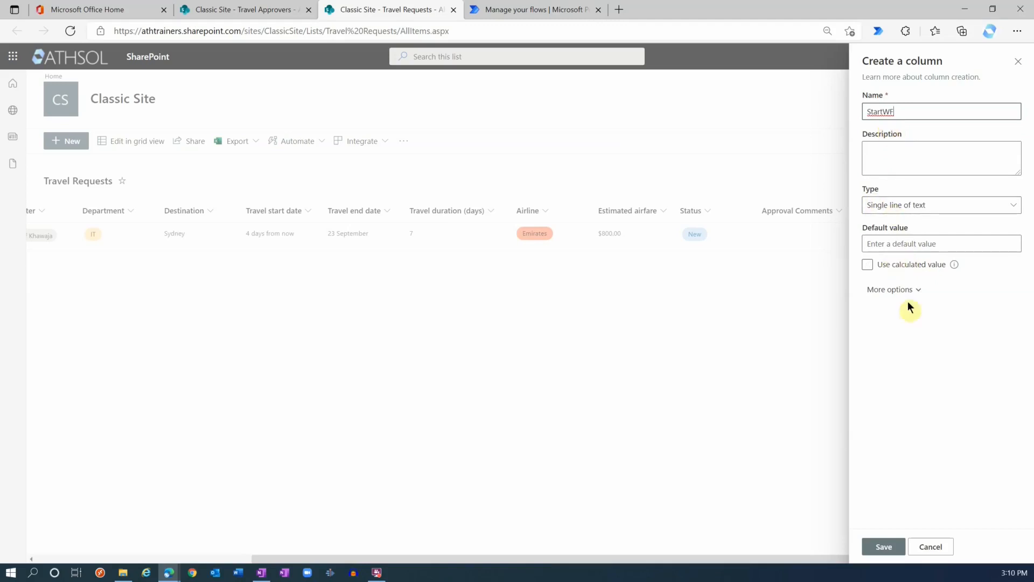
left_click(882, 547)
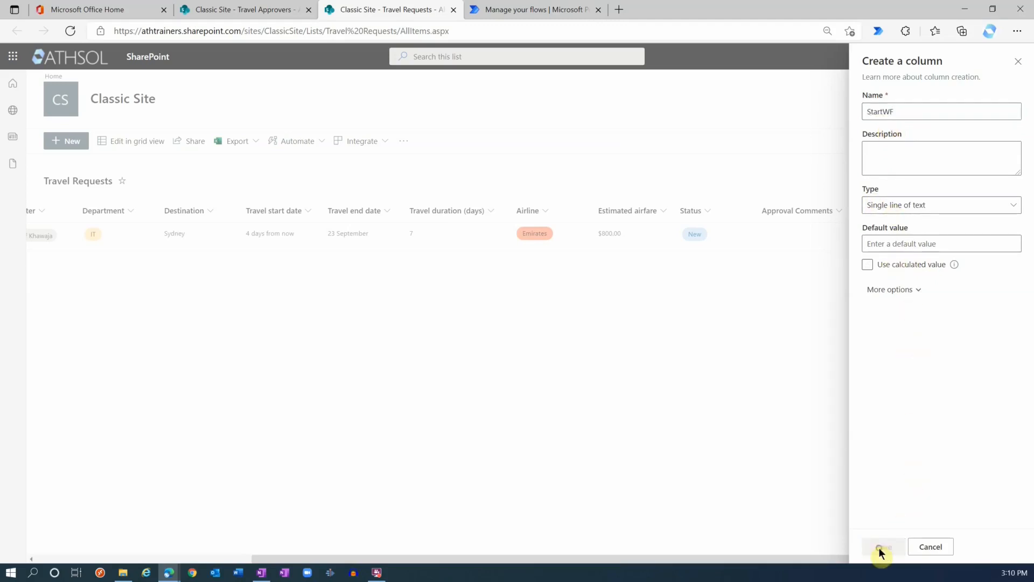
Step: Add a multiple lines of text column named Approvers Done to the Travel Requests list
left_click(1016, 210)
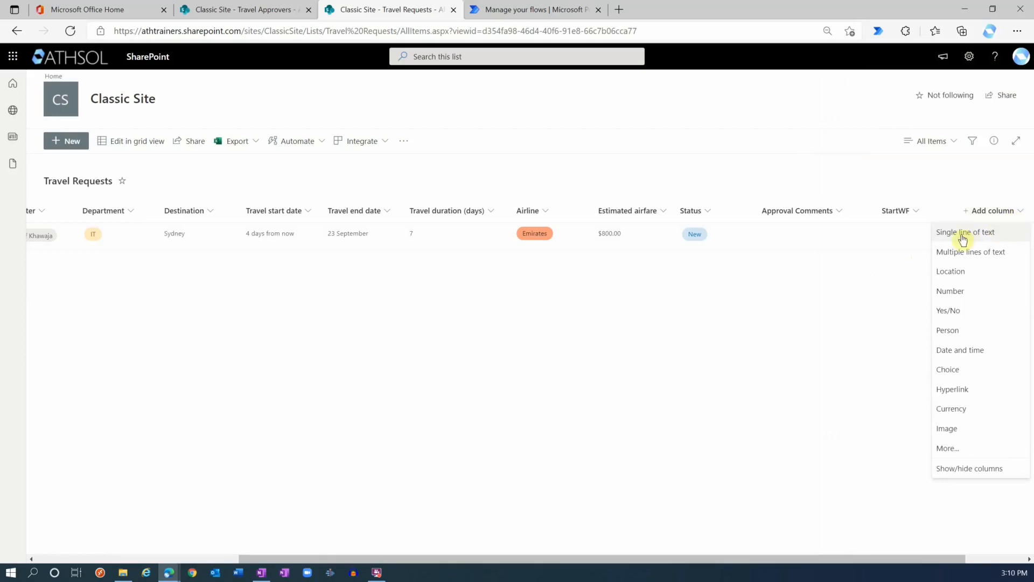
left_click(1007, 253)
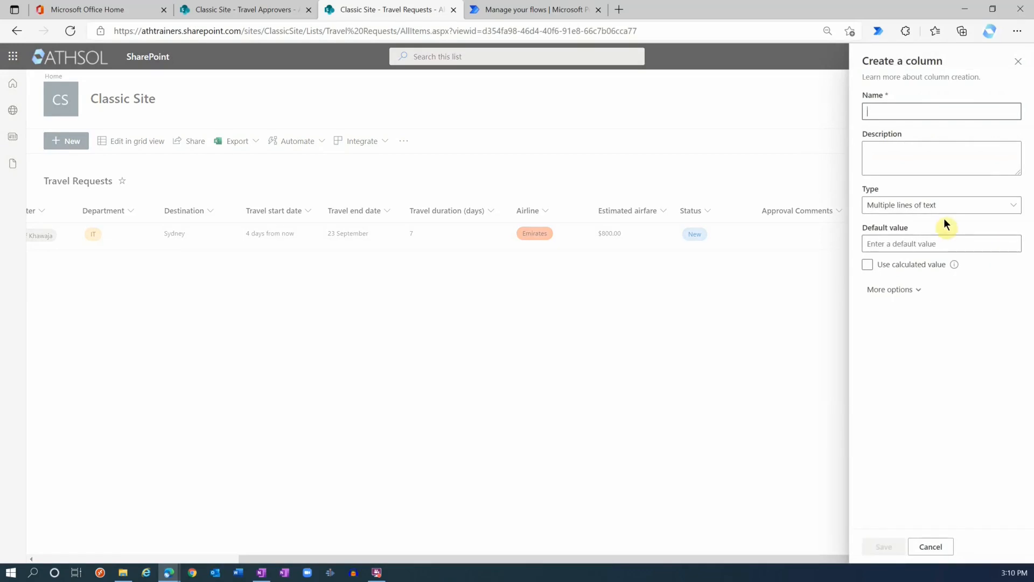
type("Approv")
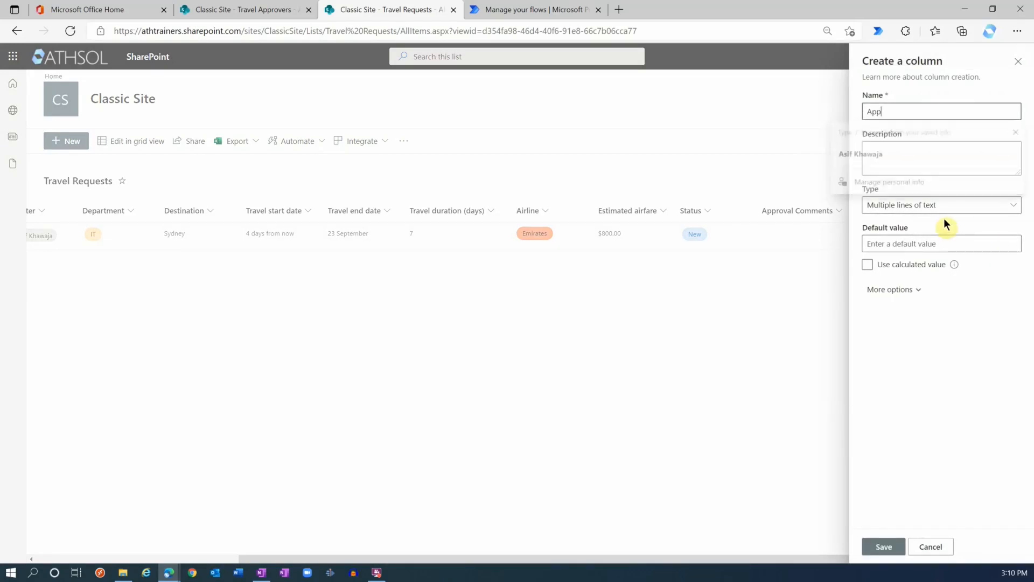
type("ers Done")
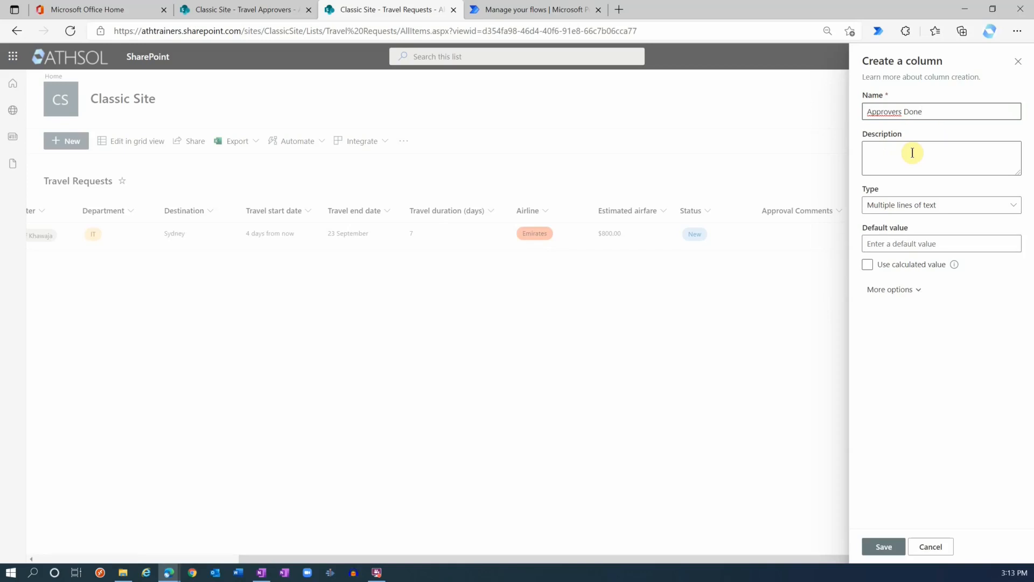
left_click(886, 549)
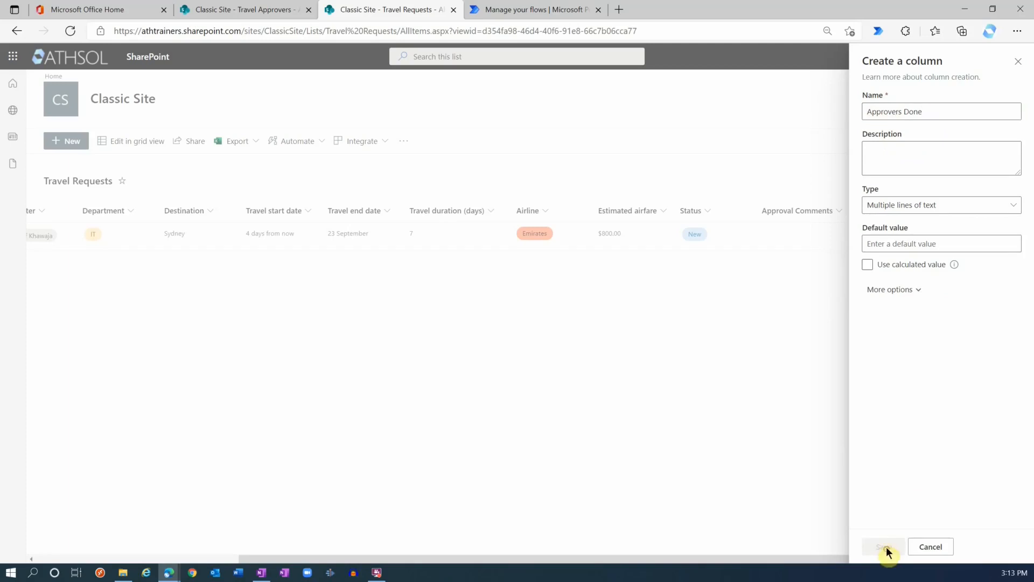
left_click(871, 144)
left_click(822, 144)
left_click_drag(576, 558, 346, 435)
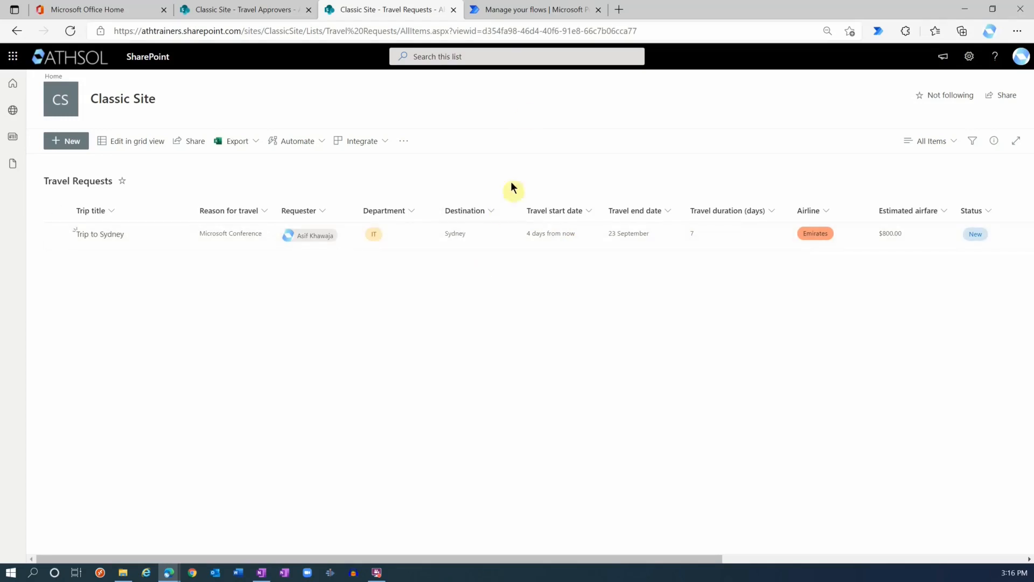
Step: Switch to Power Automate and create an instant cloud flow named Start Approval with SharePoint's "For a selected item" trigger
left_click(522, 9)
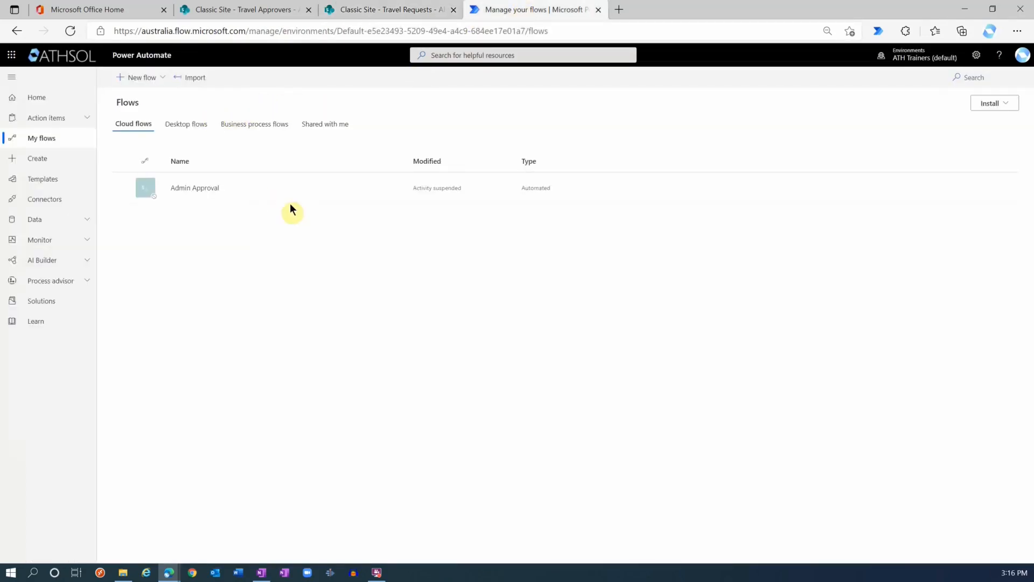
left_click(144, 79)
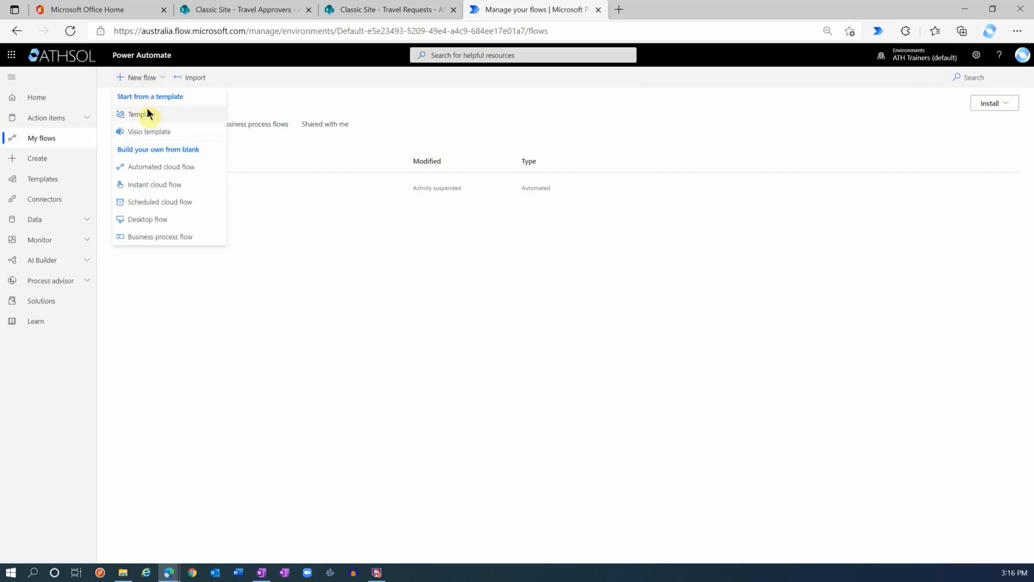
left_click(161, 185)
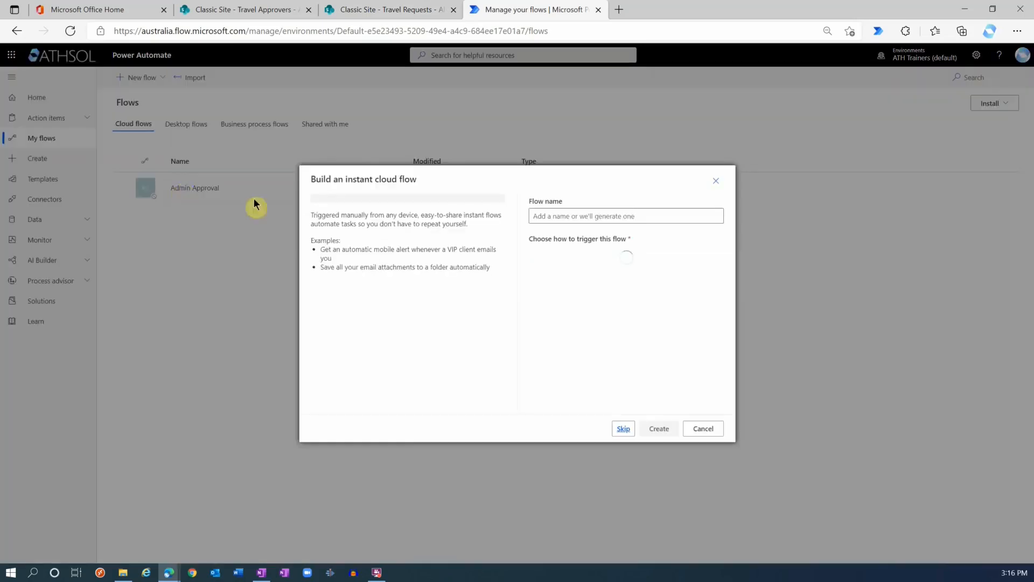
left_click(598, 216)
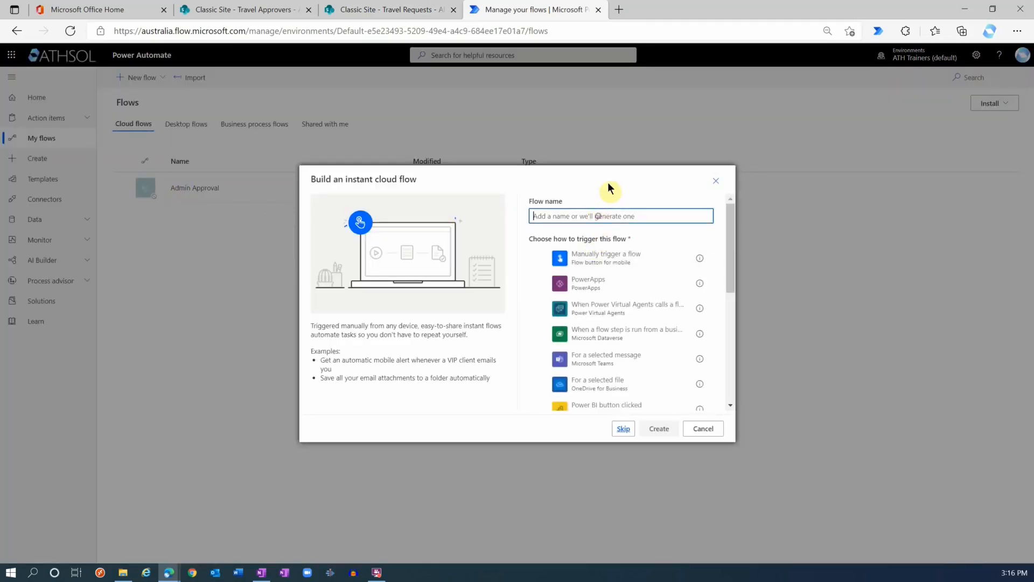
type("St")
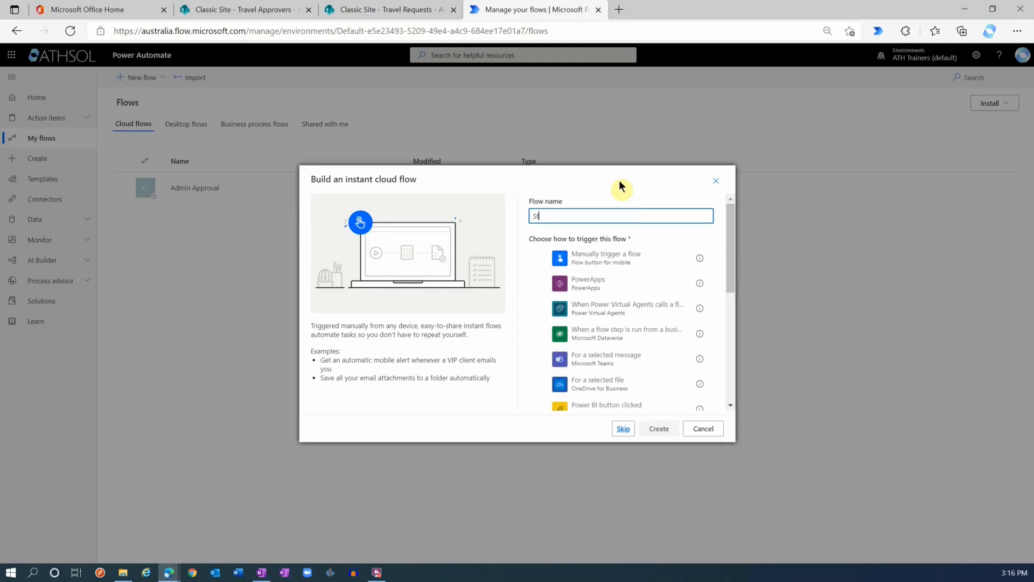
type("art Approval")
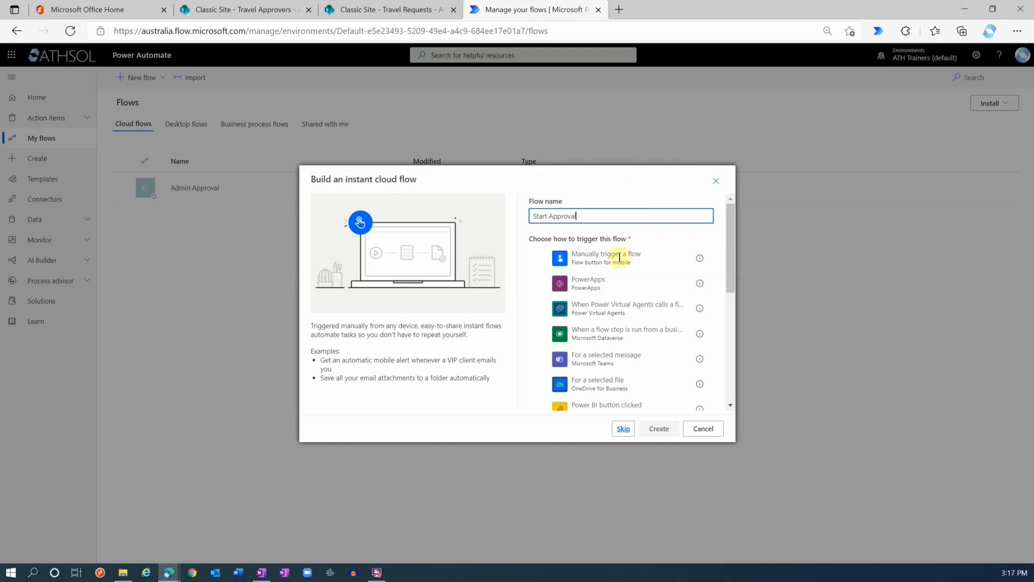
scroll(625, 277, "down", 3)
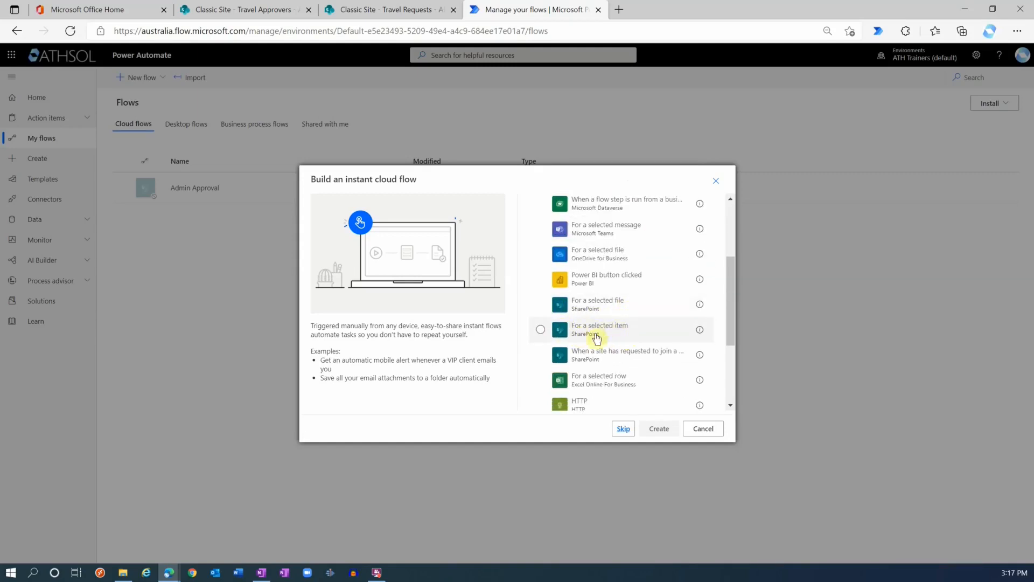
left_click(621, 332)
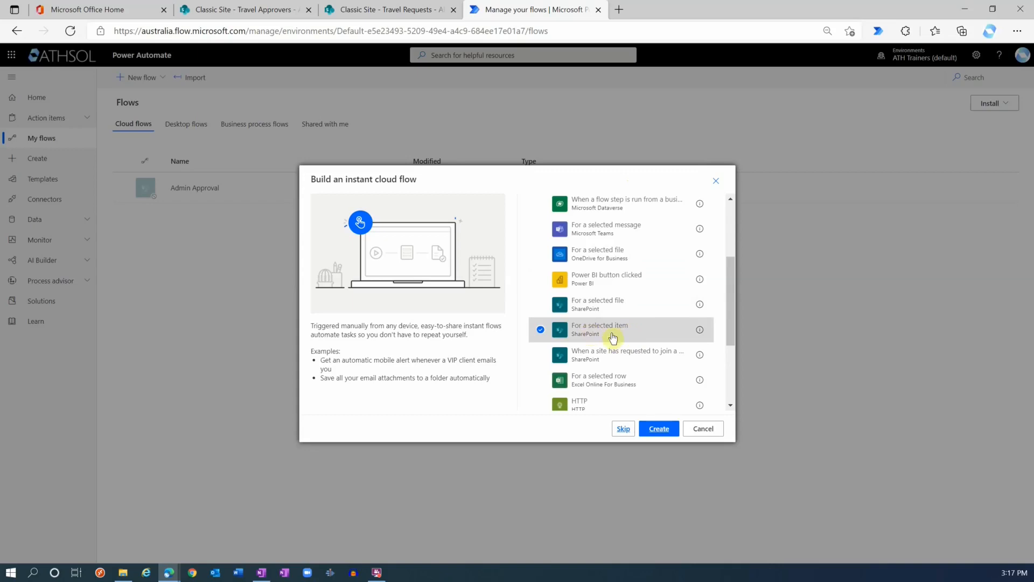
left_click(658, 428)
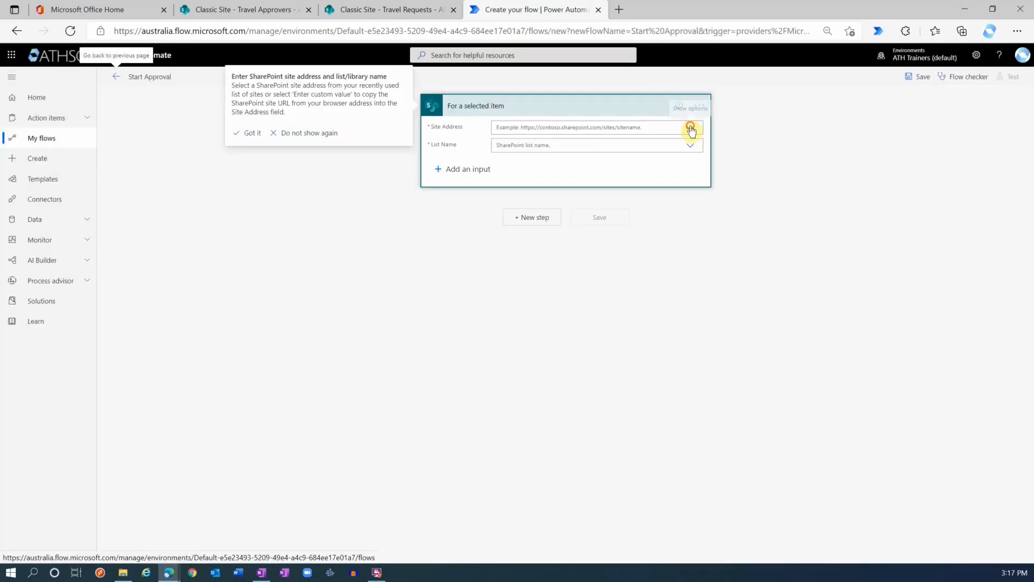
Step: Point the "For a selected item" trigger at the Classic Site address and the Travel Requests list
left_click(689, 129)
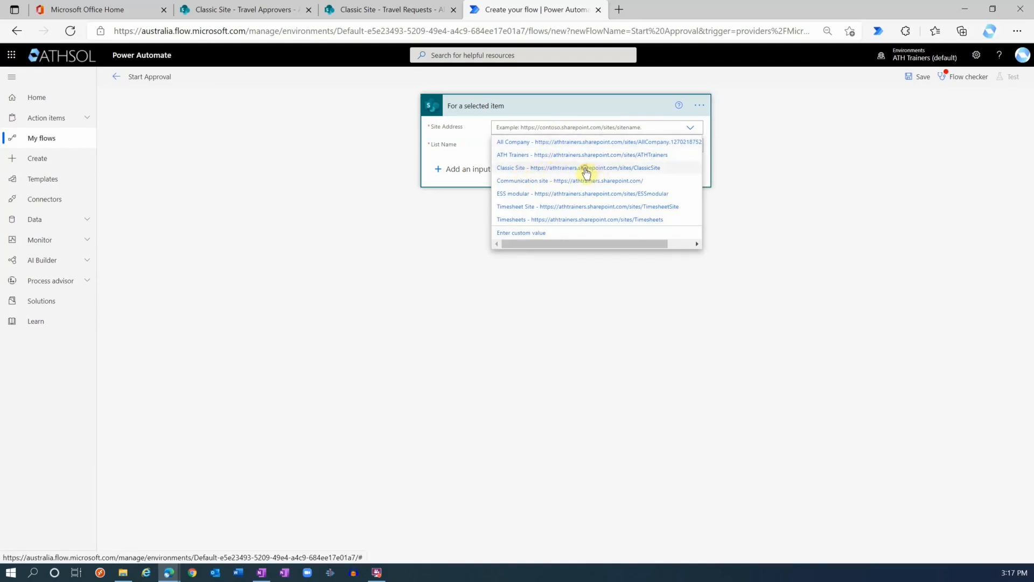
left_click(585, 169)
left_click(690, 145)
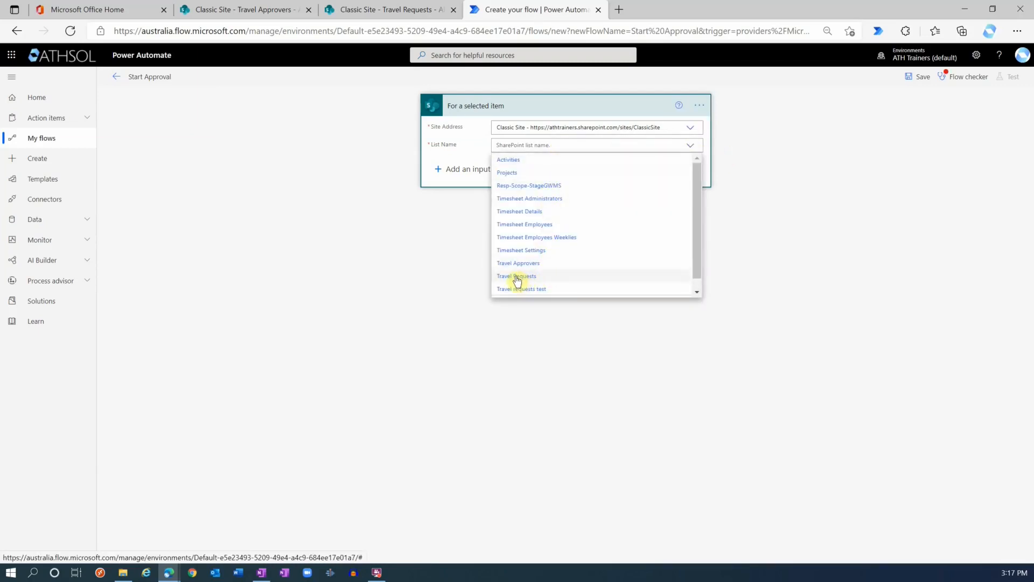
left_click(517, 277)
Step: Add a SharePoint Get item action that uses the Classic Site address and the Travel Requests list
left_click(533, 221)
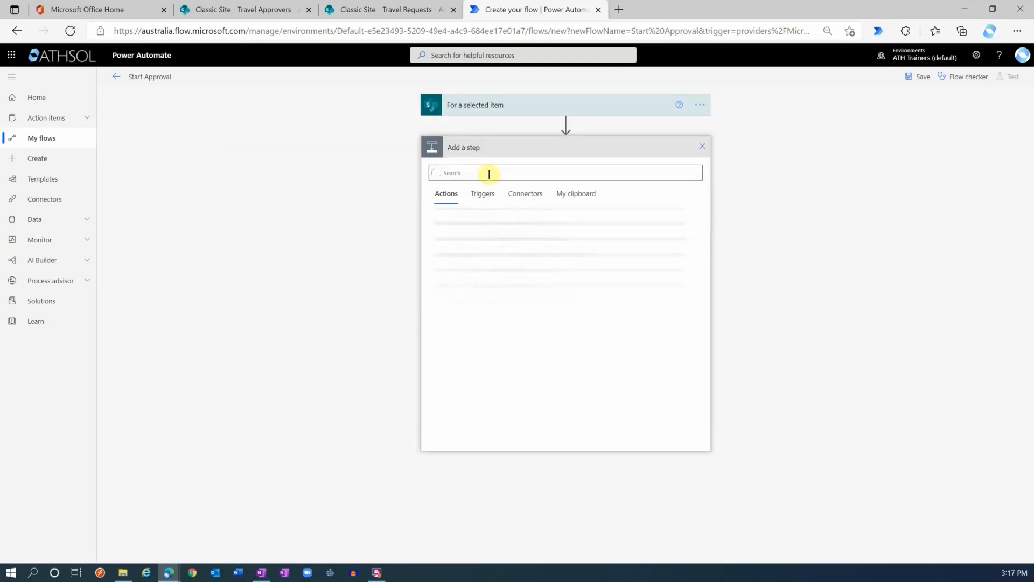
type("get item")
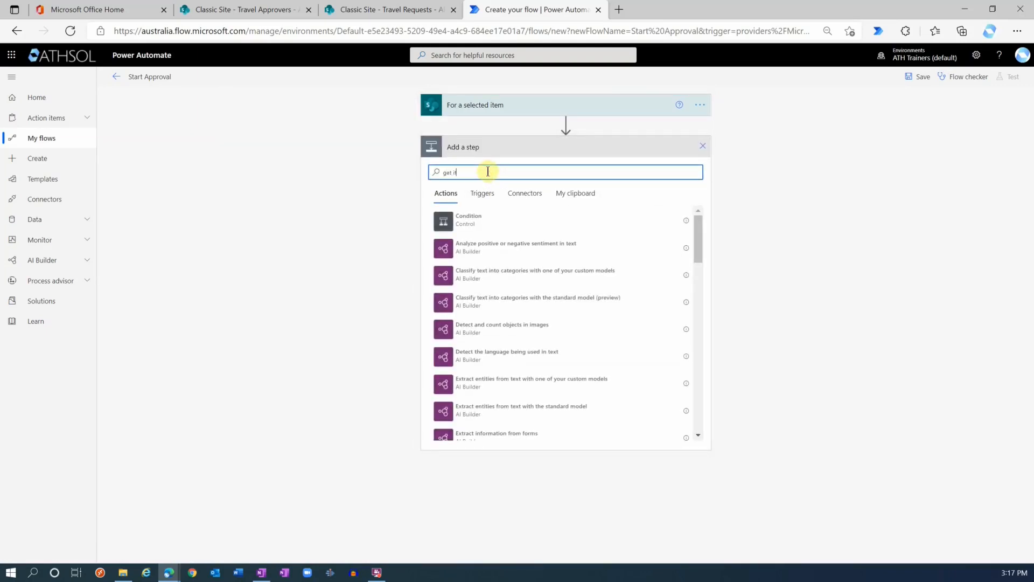
left_click(472, 247)
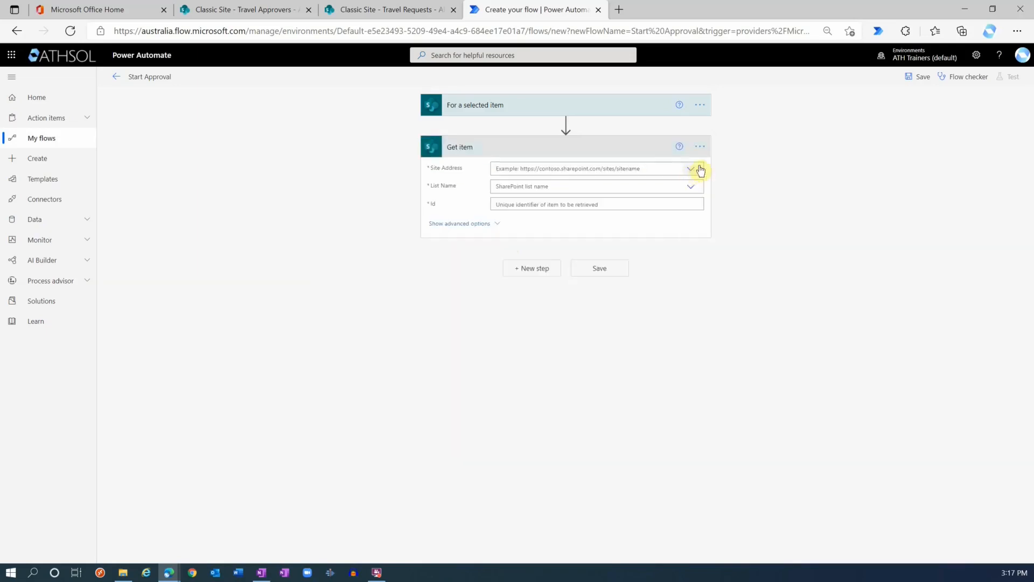
left_click(689, 169)
left_click(514, 211)
left_click(690, 187)
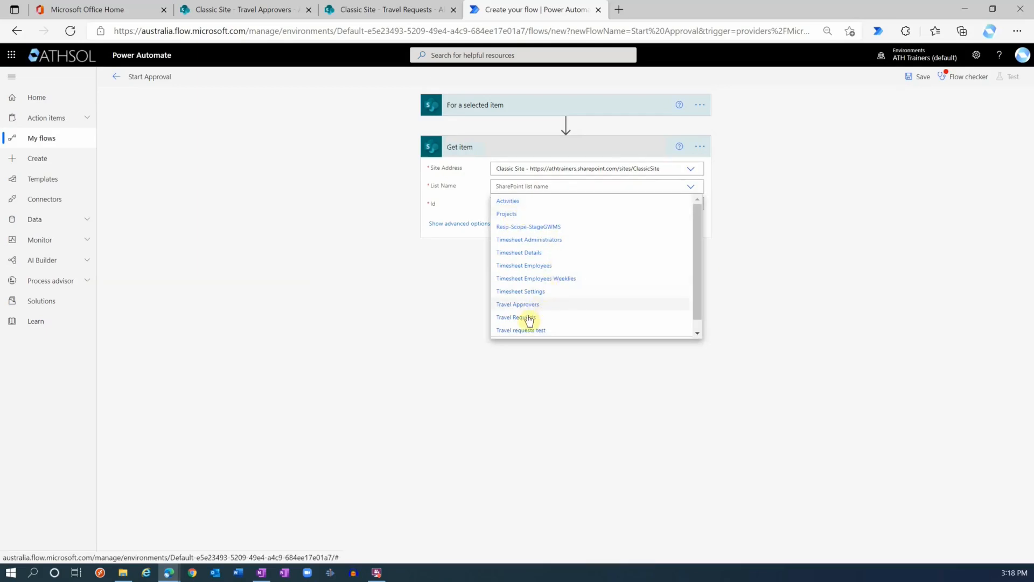
left_click(518, 318)
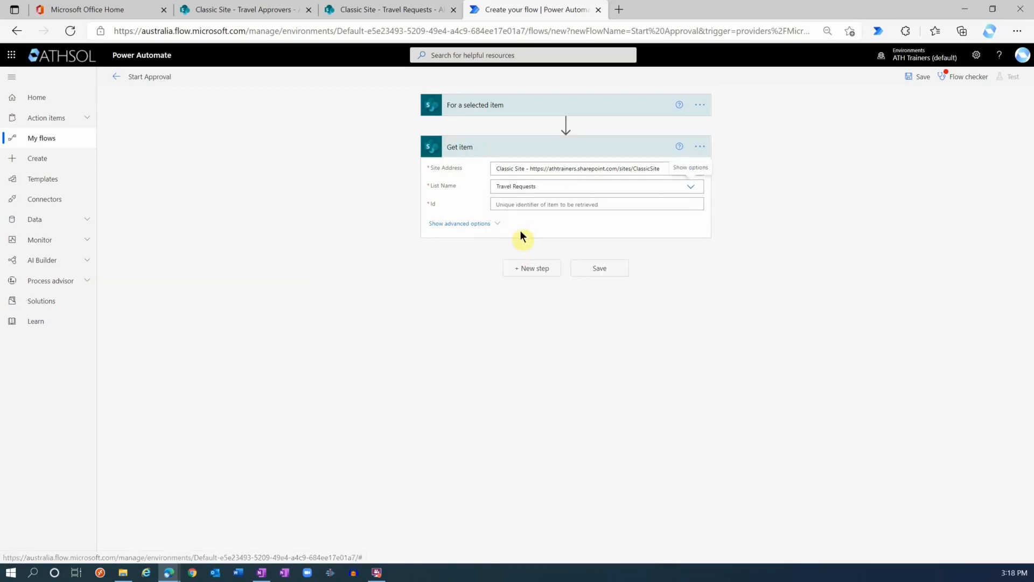
Step: Set the Get item action's Id to the ID dynamic value from the selected-item trigger
left_click(508, 205)
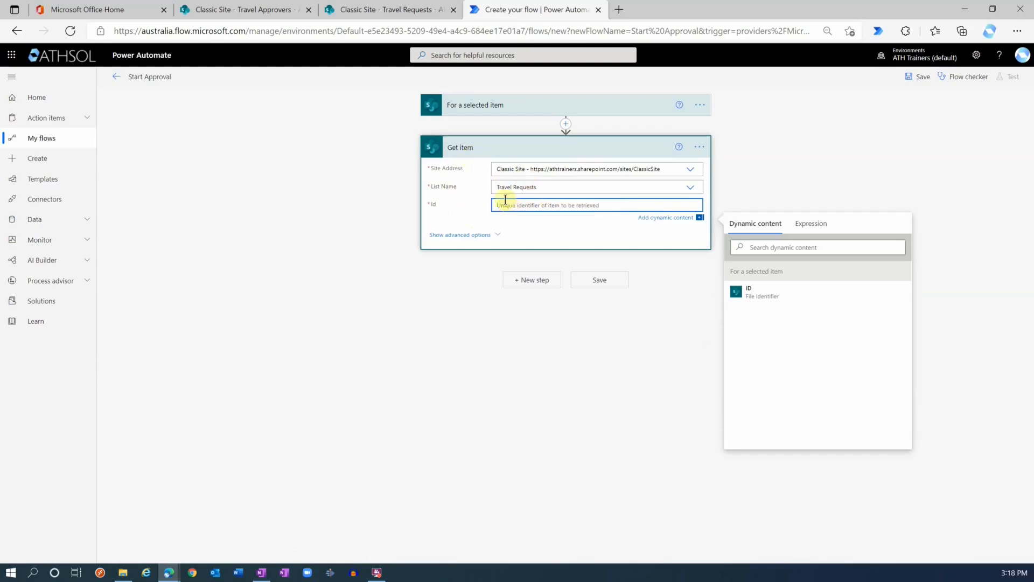
left_click(764, 293)
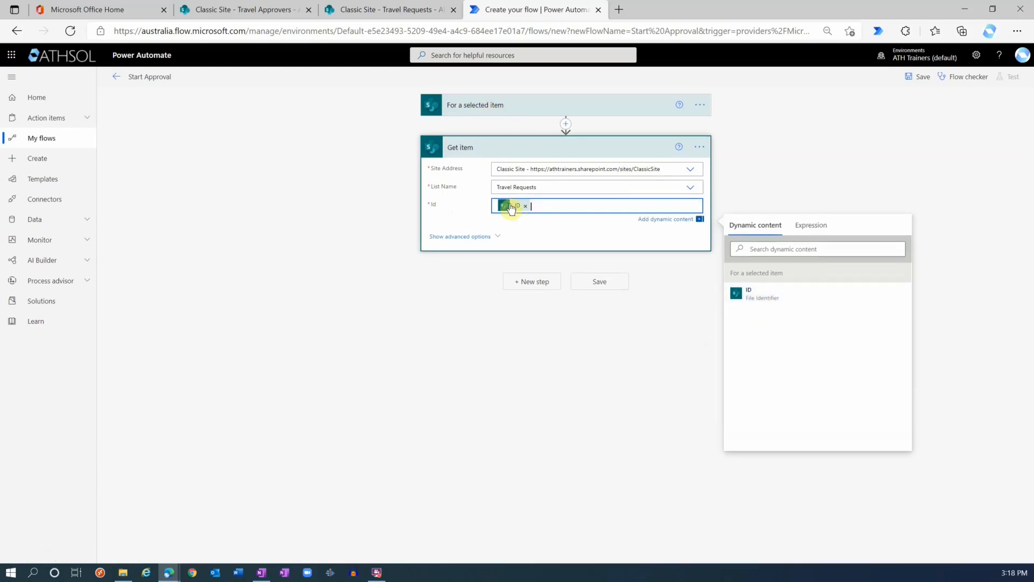
left_click(481, 270)
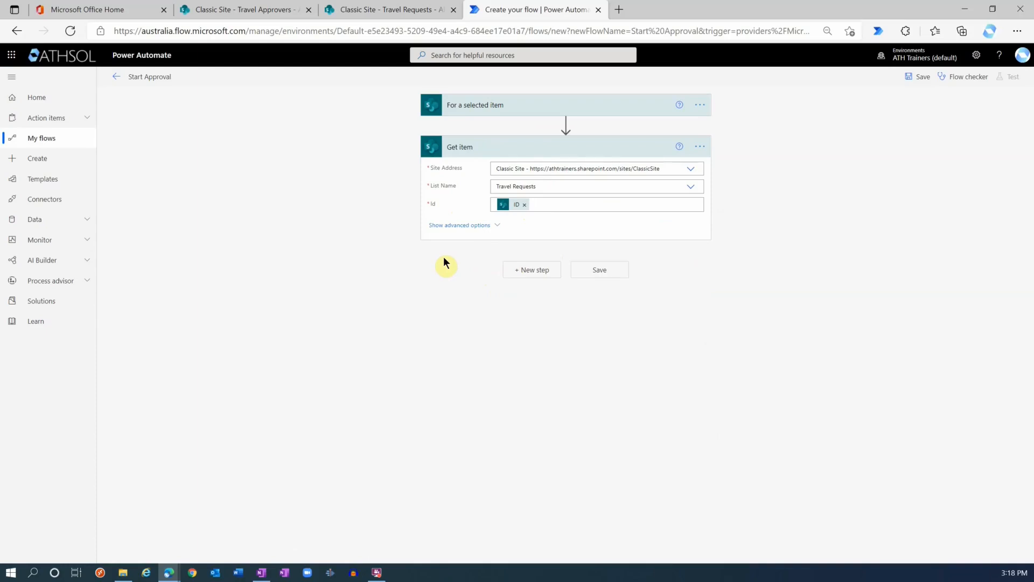
Step: Add a SharePoint Update item action after Get item for the Travel Requests list on Classic Site
left_click(532, 270)
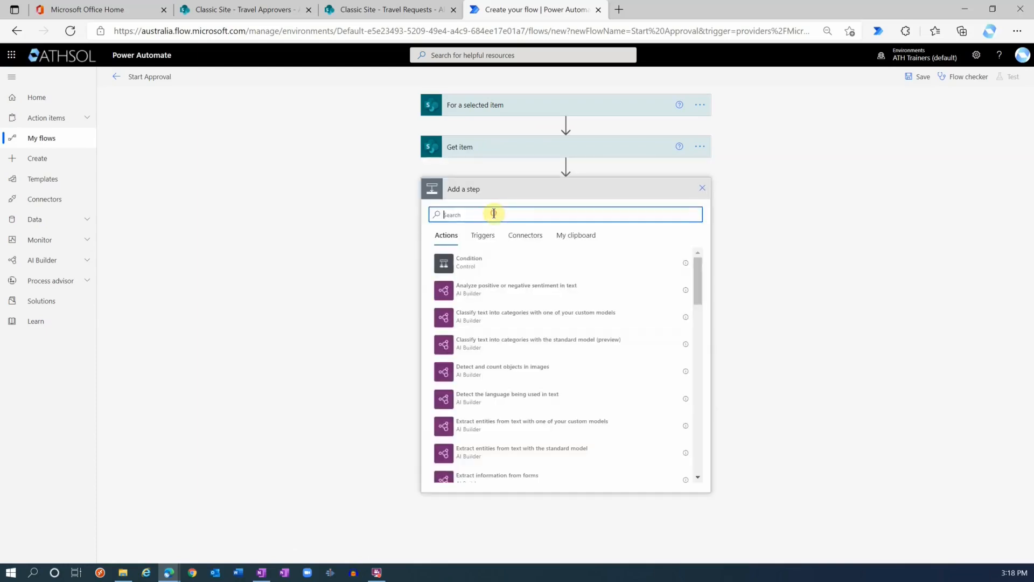
type("update item")
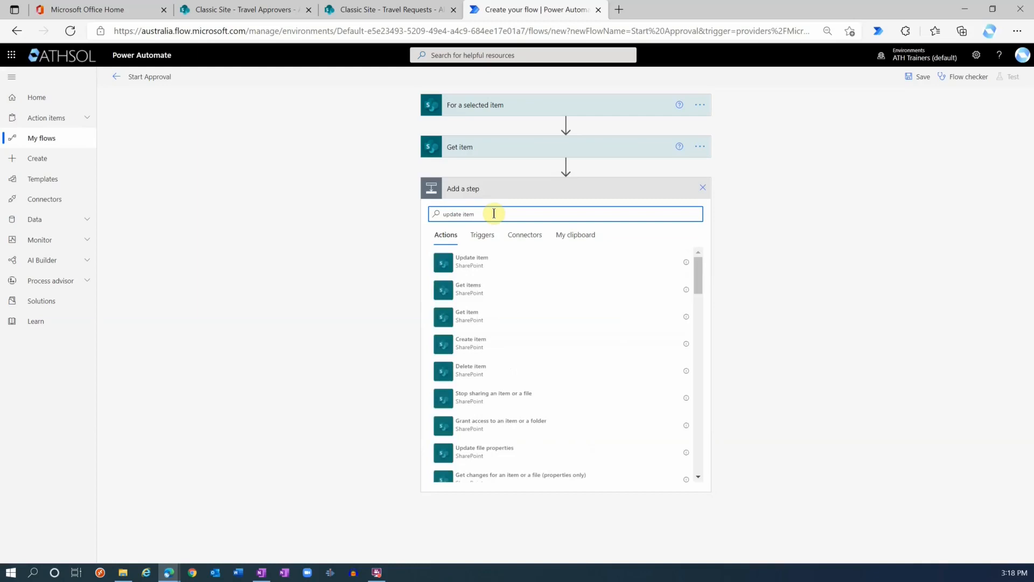
left_click(494, 266)
left_click(691, 210)
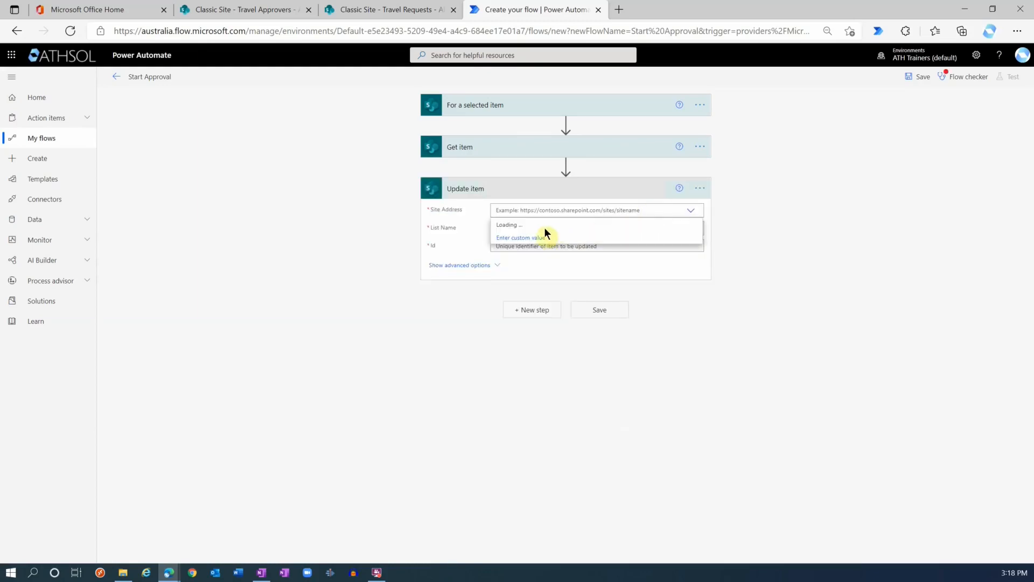
left_click(544, 251)
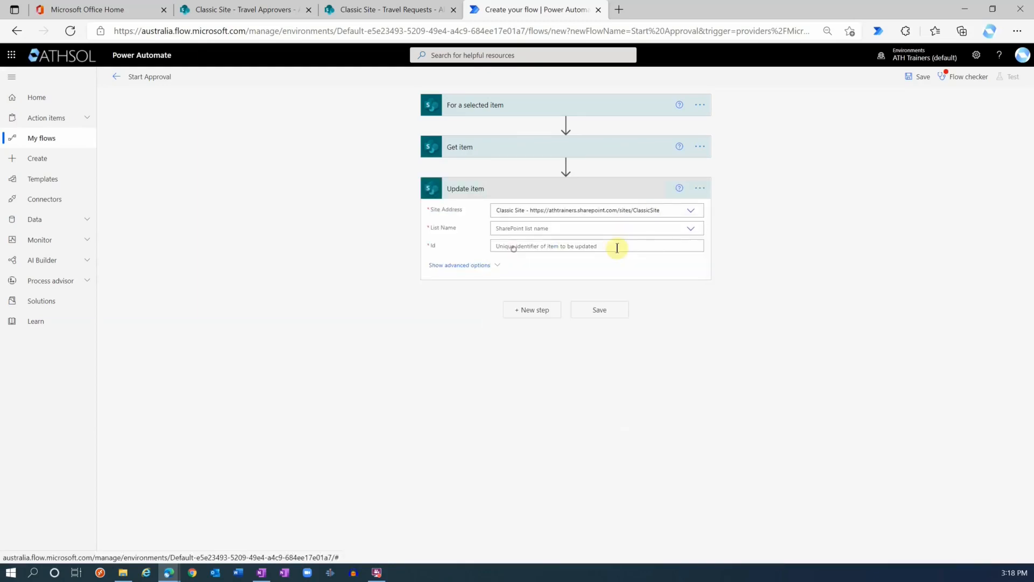
left_click(694, 231)
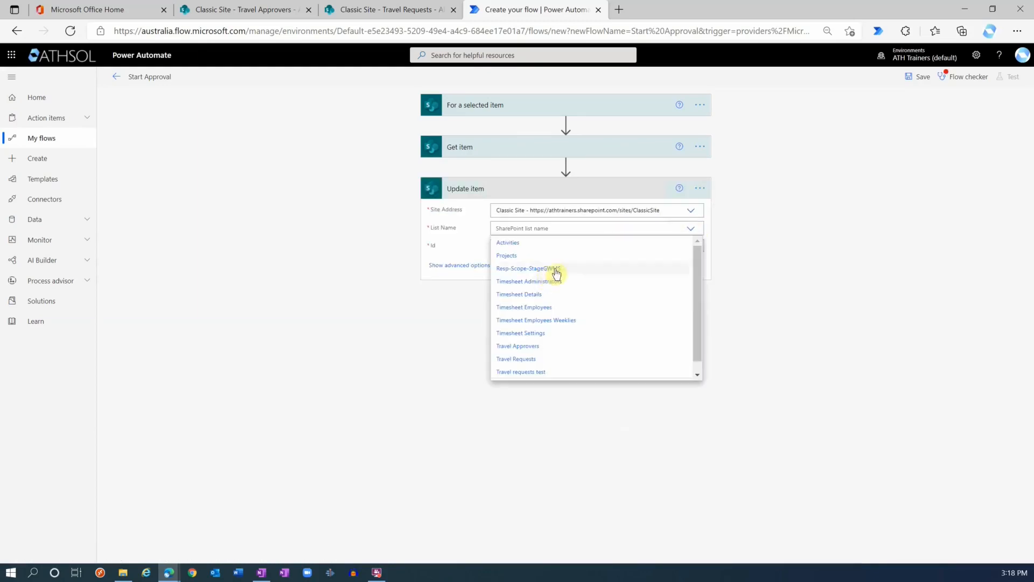
left_click(517, 357)
Step: In Update item, set Id to the ID from Get item and Status Value to Pending
left_click(523, 246)
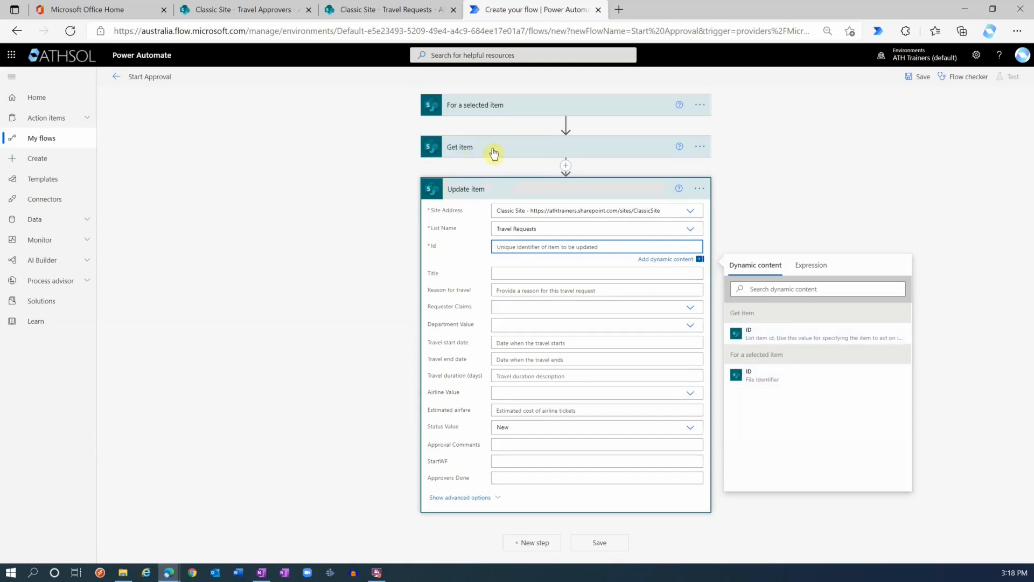
left_click(754, 337)
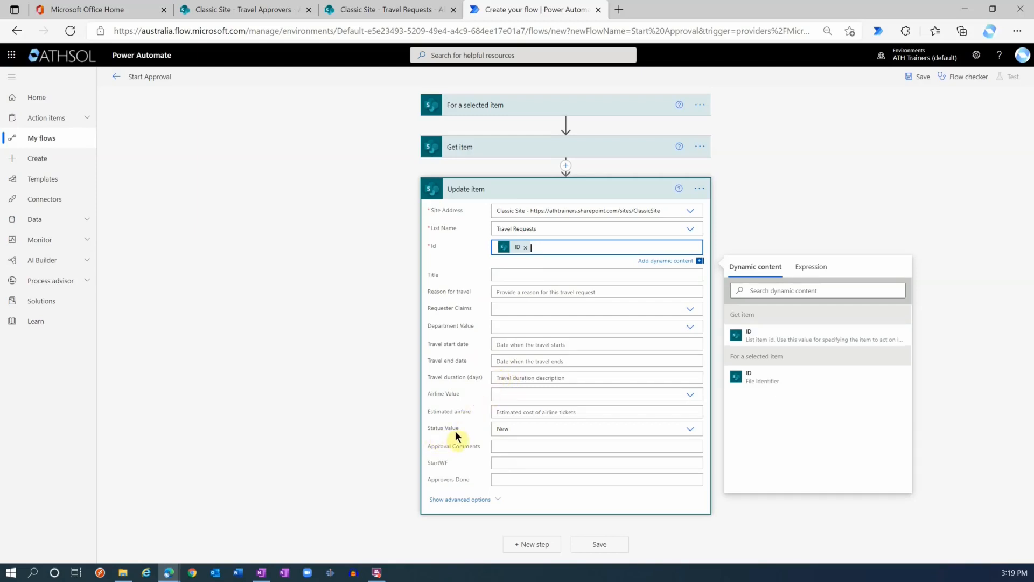
left_click(555, 429)
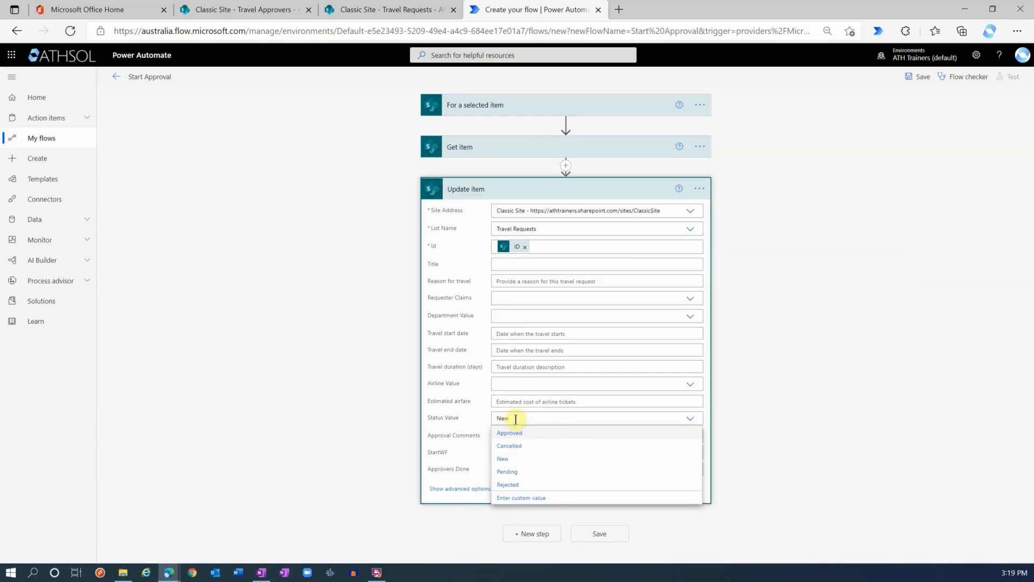
left_click(504, 472)
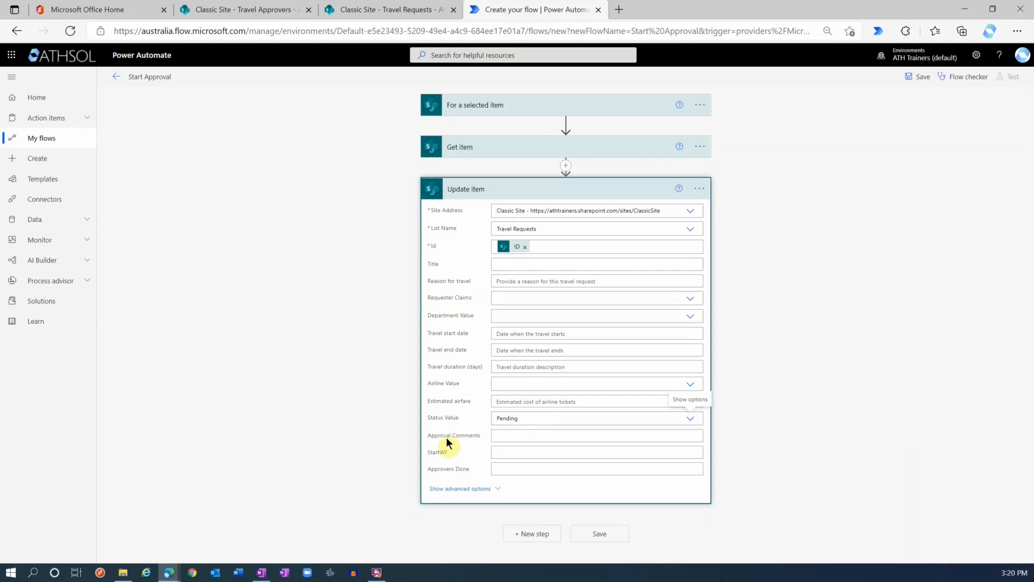
Step: Fill Approval Comments with "Approval started by", the Requester DisplayName dynamic value and a pair of empty parentheses
left_click(503, 435)
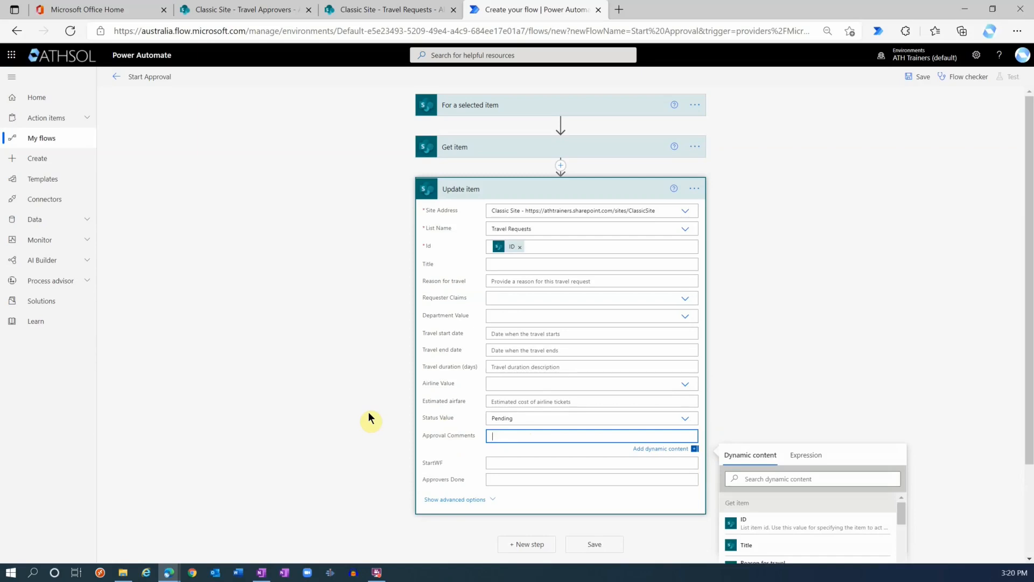
type("Approval started by")
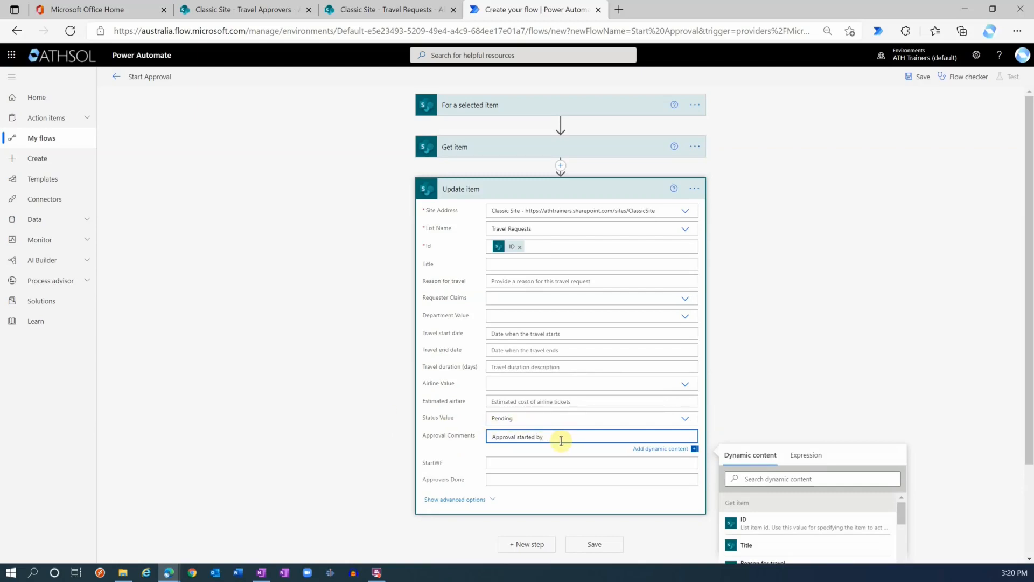
scroll(784, 478, "down", 2)
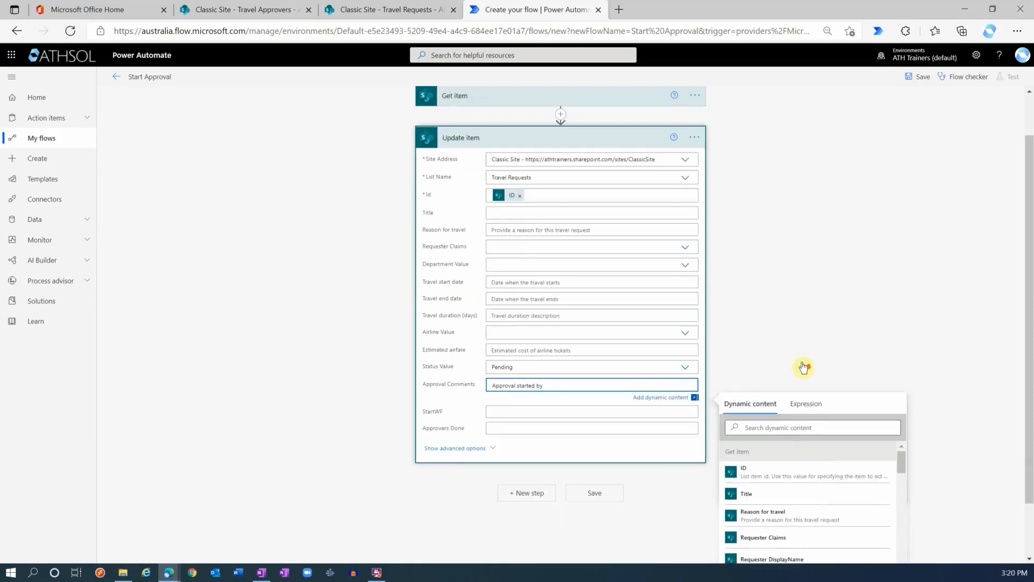
left_click(776, 362)
type("requ")
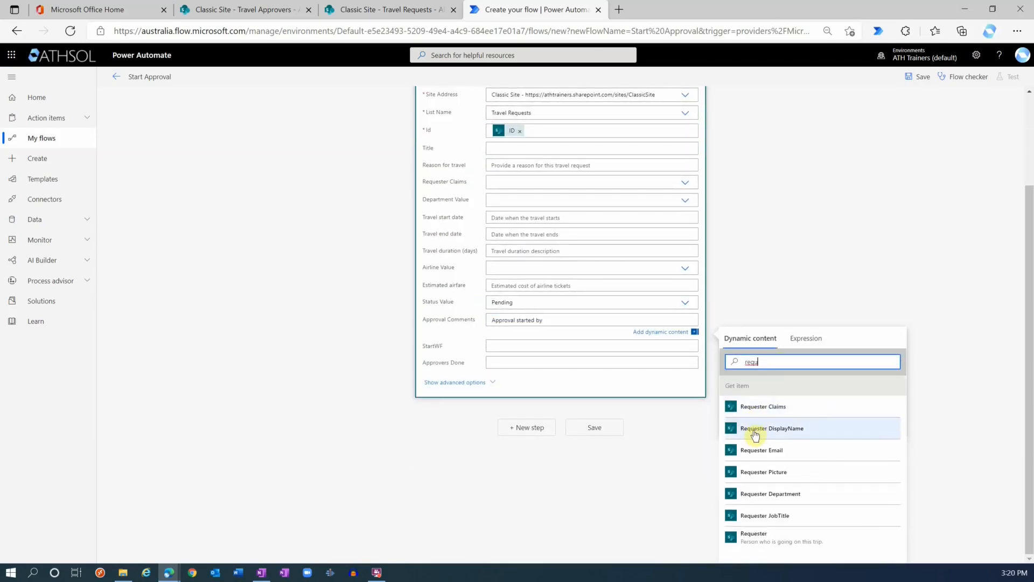
left_click(797, 432)
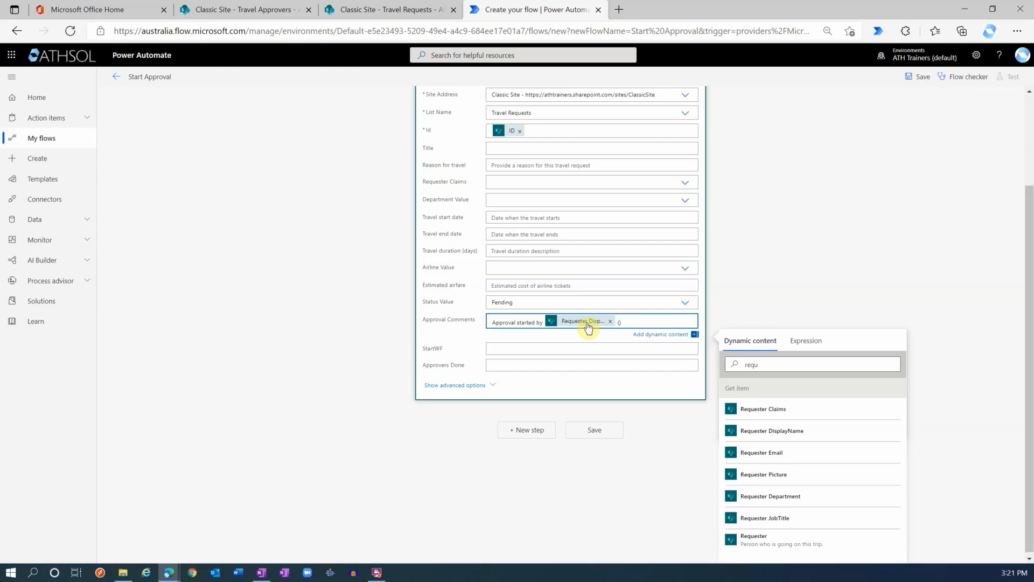
Step: Start an expression for Approval Comments that wraps utcNow() in convertFromUtc, with empty quotes as the destination time zone
left_click(806, 340)
type("utc")
key("Return")
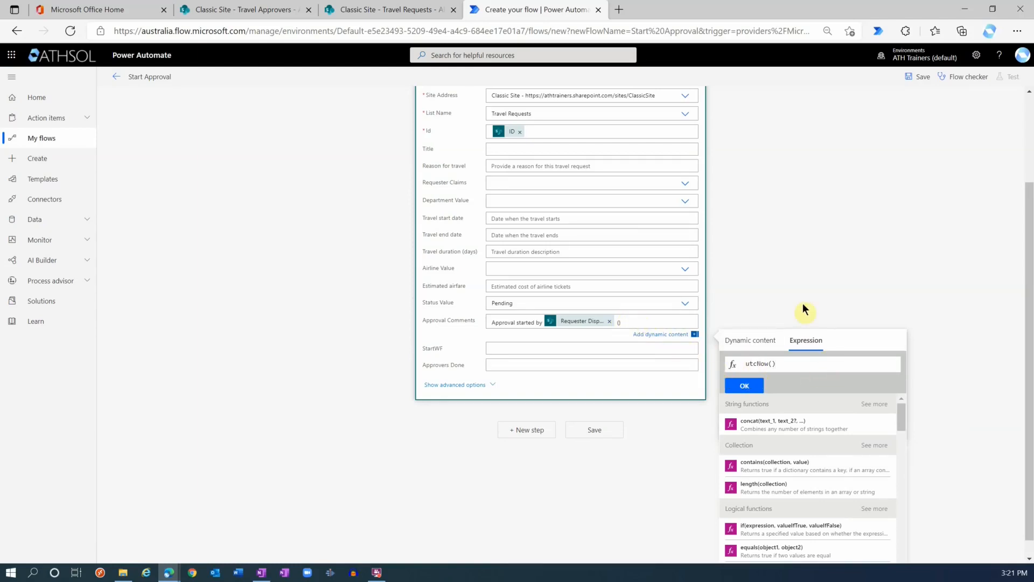
type("convertFromUtc(")
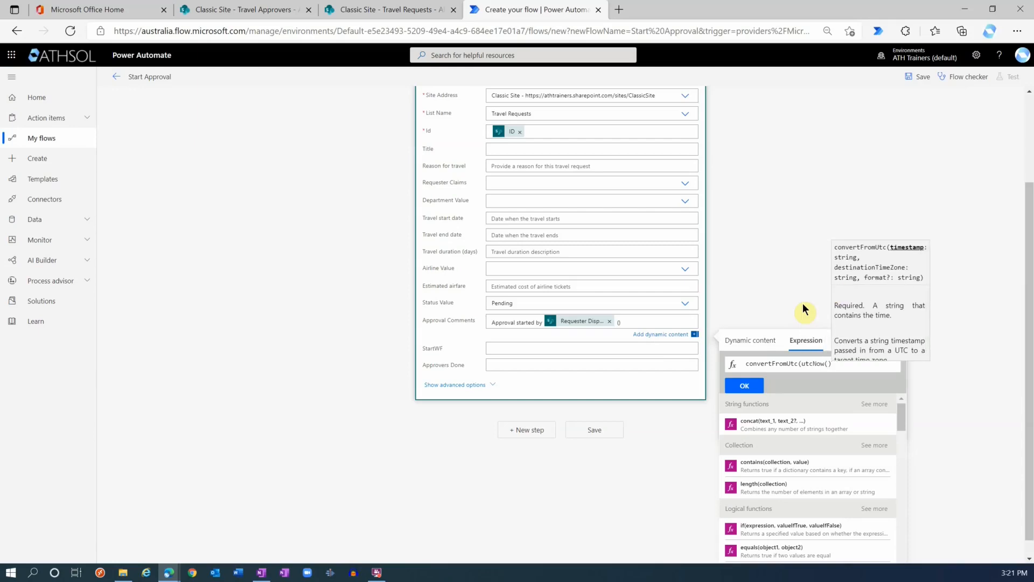
type(",")
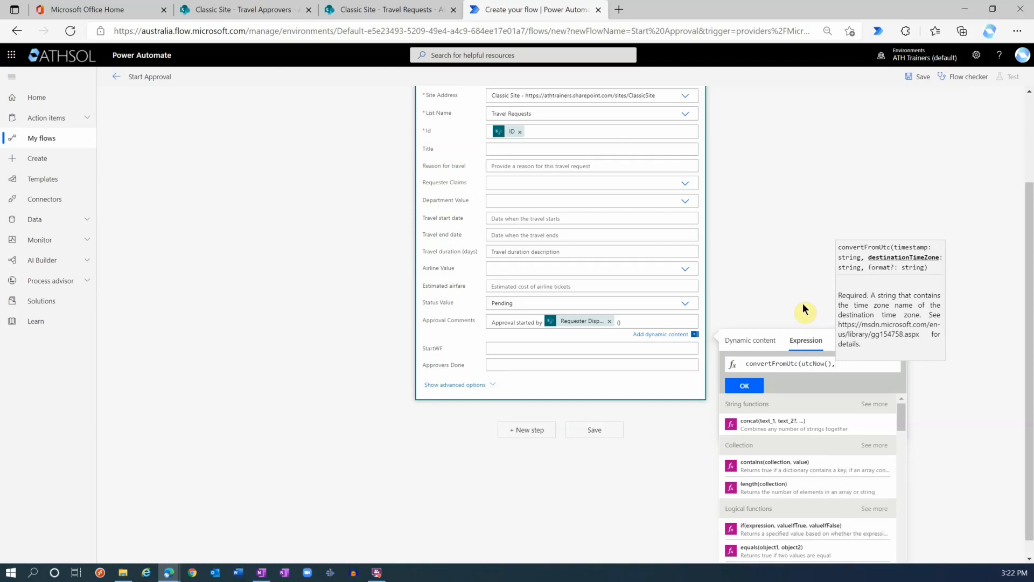
type("'',")
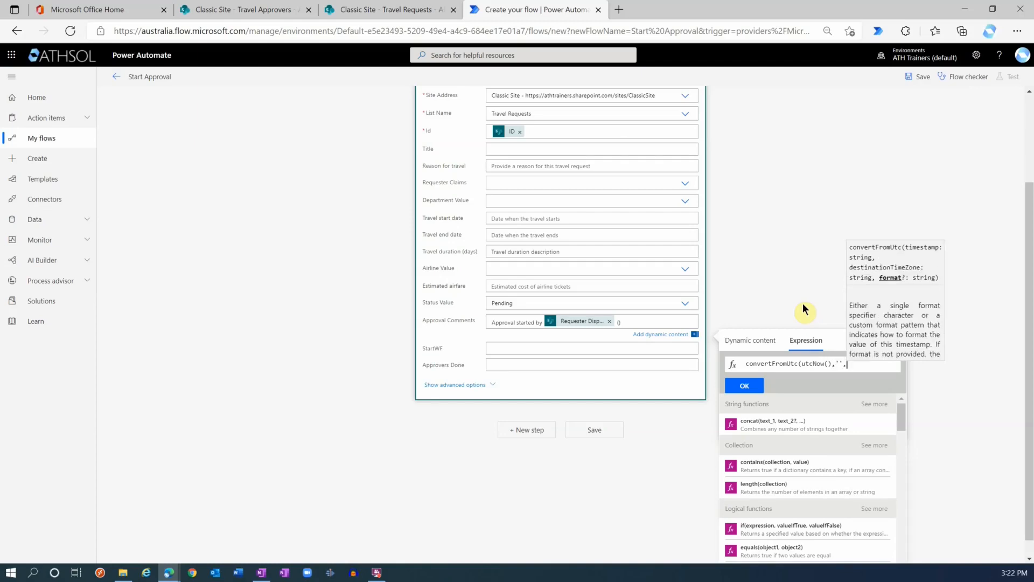
Step: Complete the expression with the format 'dd-MMM-yyyy h:mm tt' and insert it inside the parentheses in Approval Comments
type("''")
type("dd-")
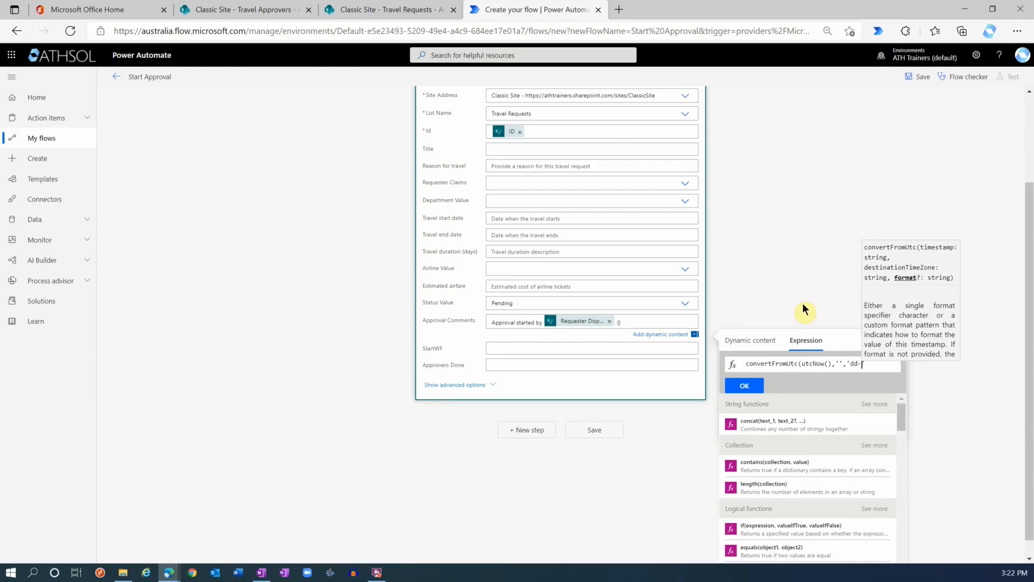
type("MMM-yyyy")
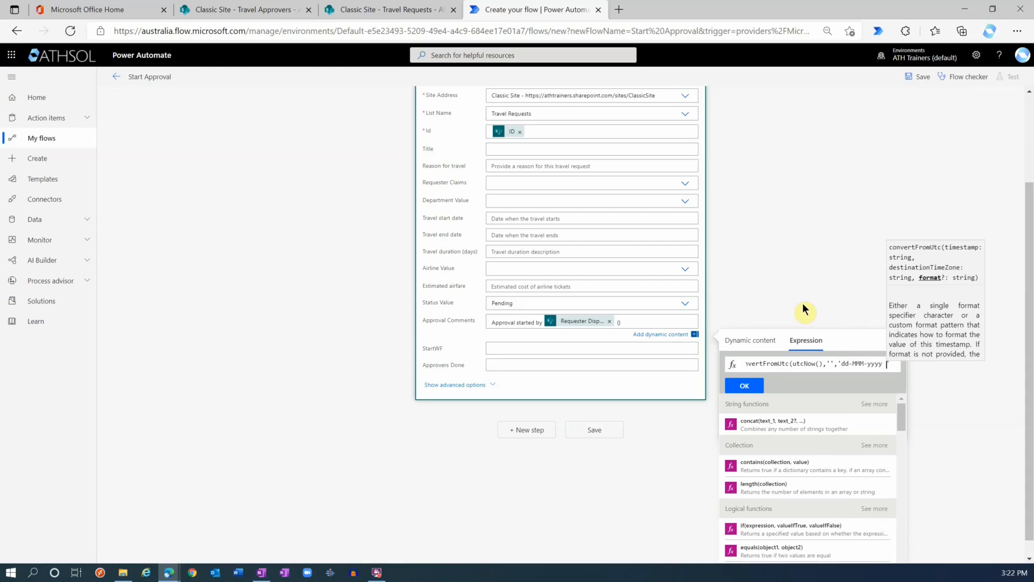
type(" h:mm")
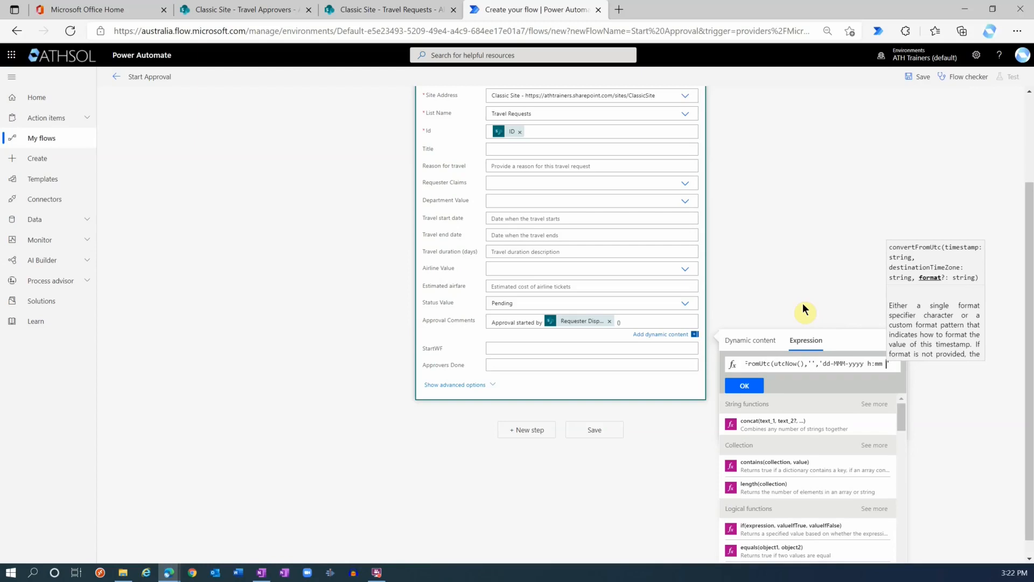
type(" tt")
type("'")
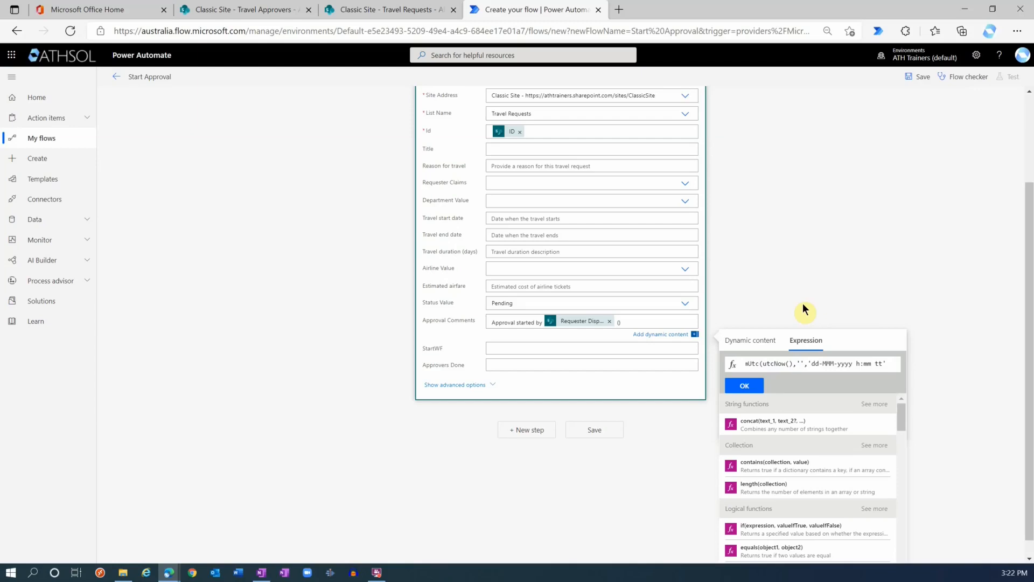
type(")")
key("Home")
left_click(744, 385)
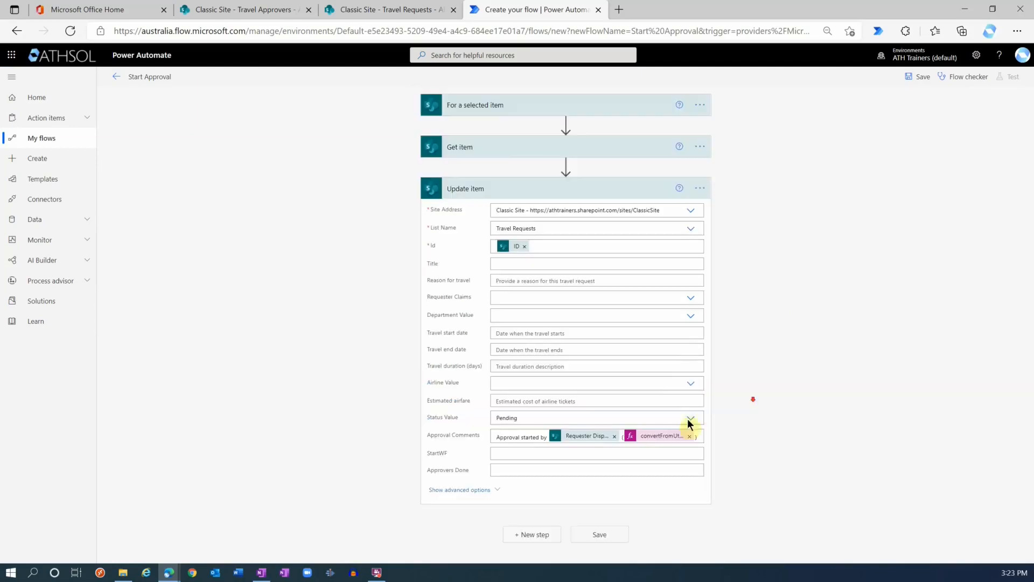
Step: Set the destination time zone in the Approval Comments convertFromUtc expression to 'AUS Eastern Standard Time' and update the expression
left_click(653, 435)
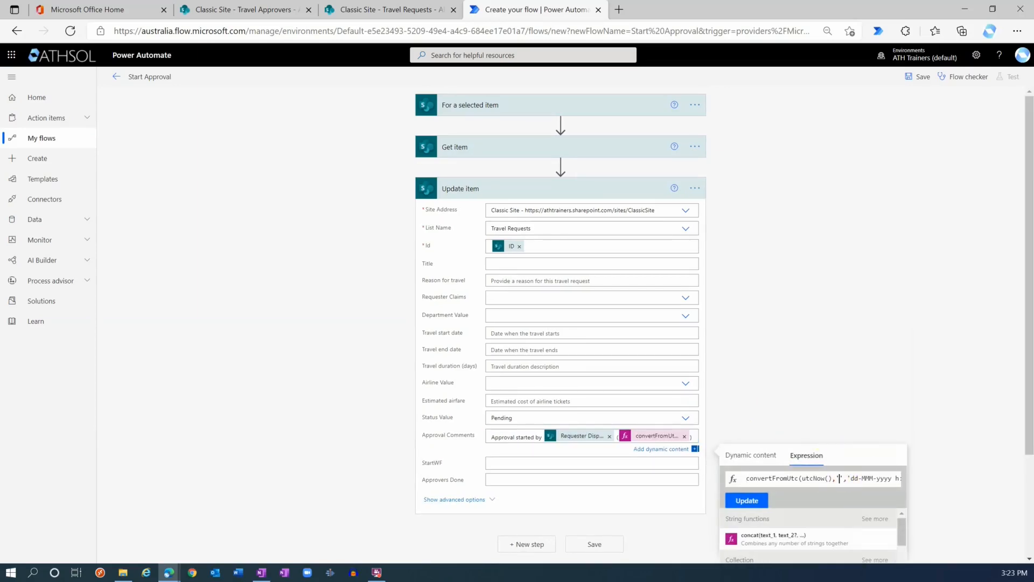
left_click(838, 478)
type("AUS Eastern Standard Time")
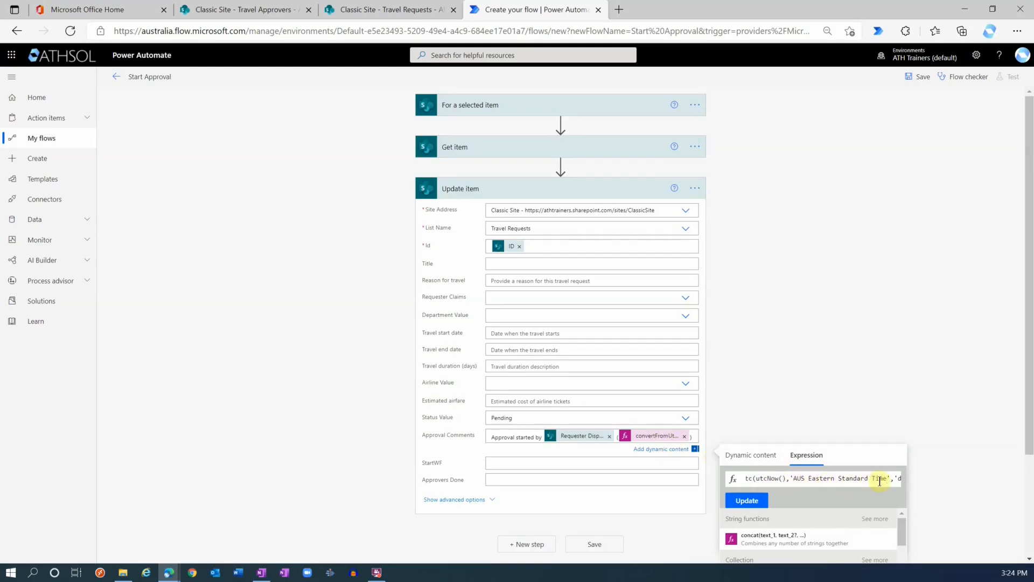
left_click(749, 502)
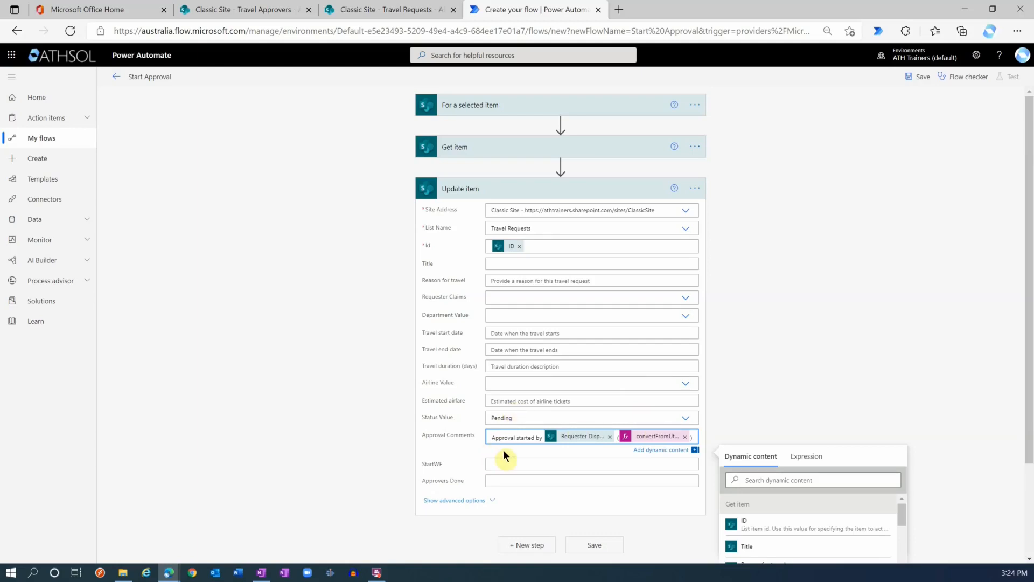
Step: Insert the memo emoji at the start of Approval Comments, before "Approval started by"
key("super+period")
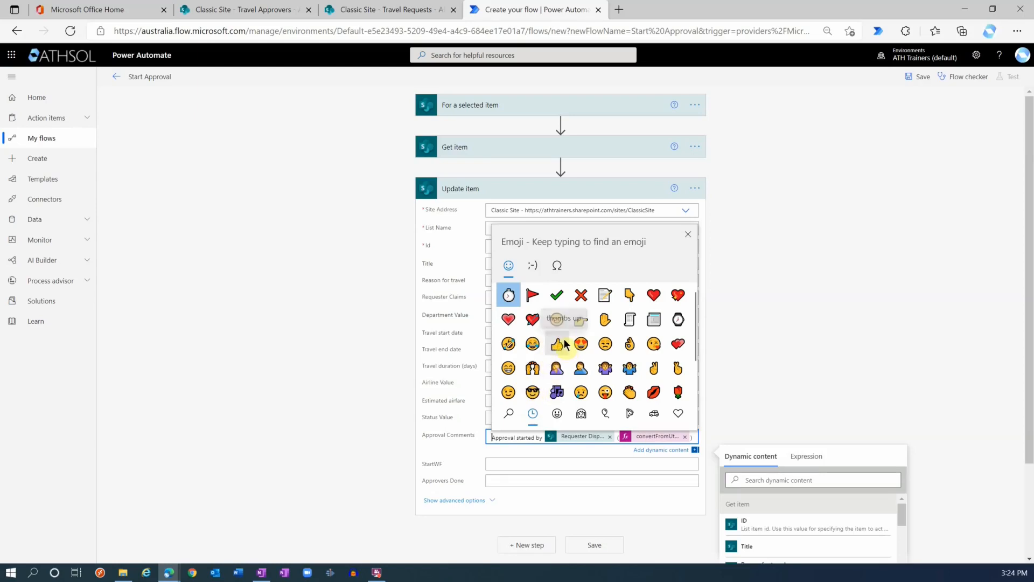
left_click(605, 294)
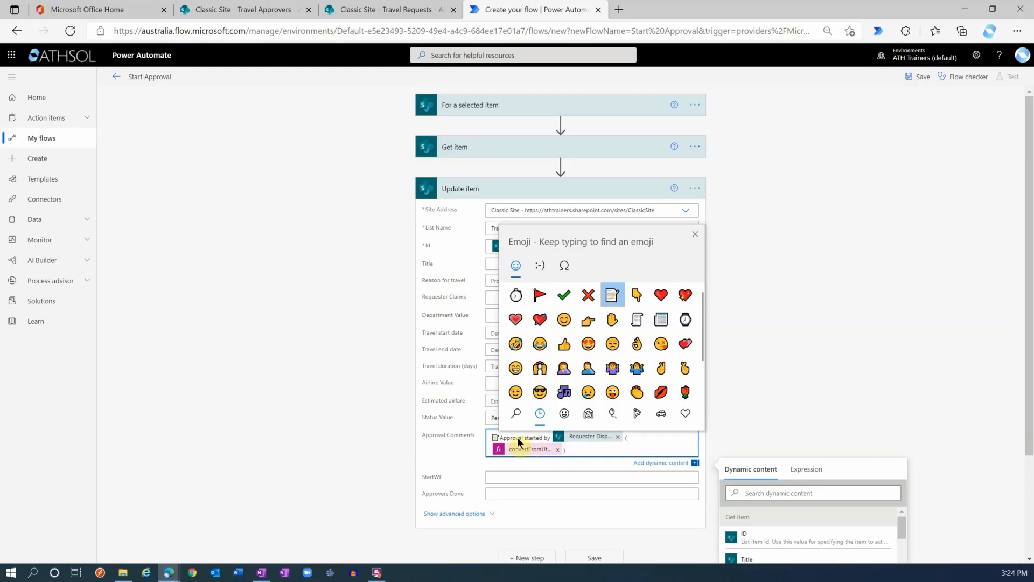
left_click(755, 274)
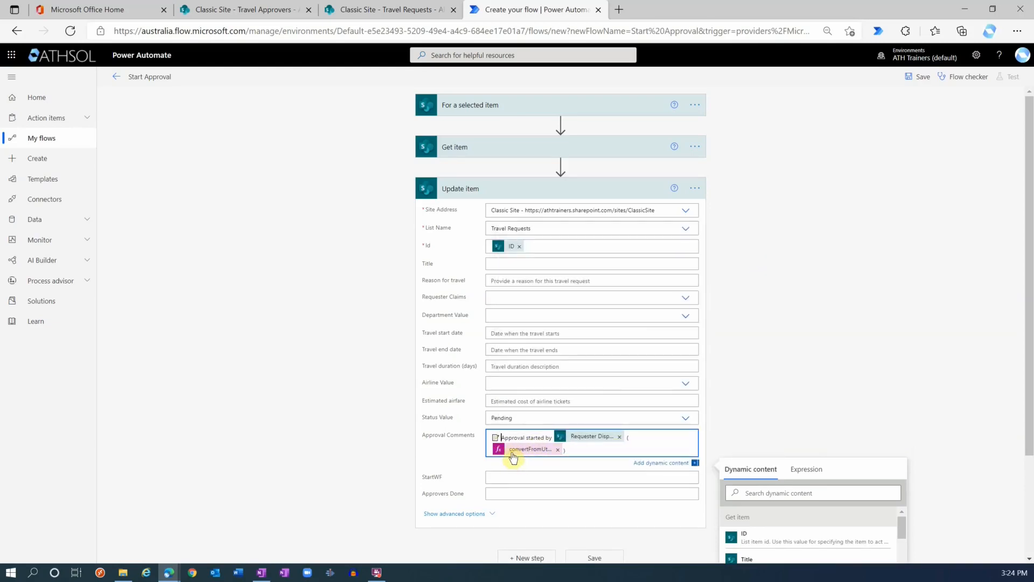
Step: In Update item, set StartWF to Yes and Approvers Done to a semicolon
scroll(476, 345, "down", 3)
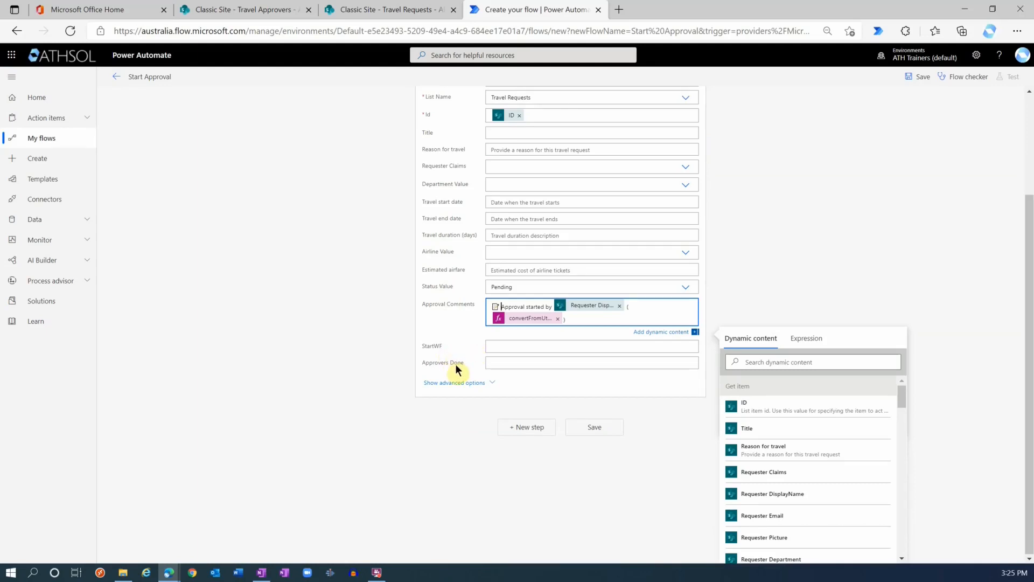
left_click(503, 345)
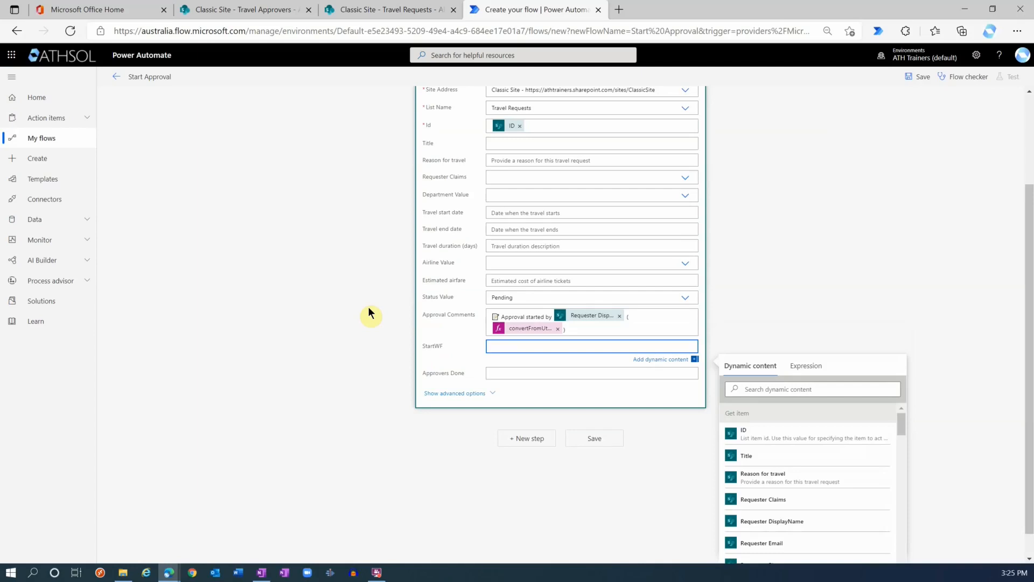
type("Yes")
left_click(505, 373)
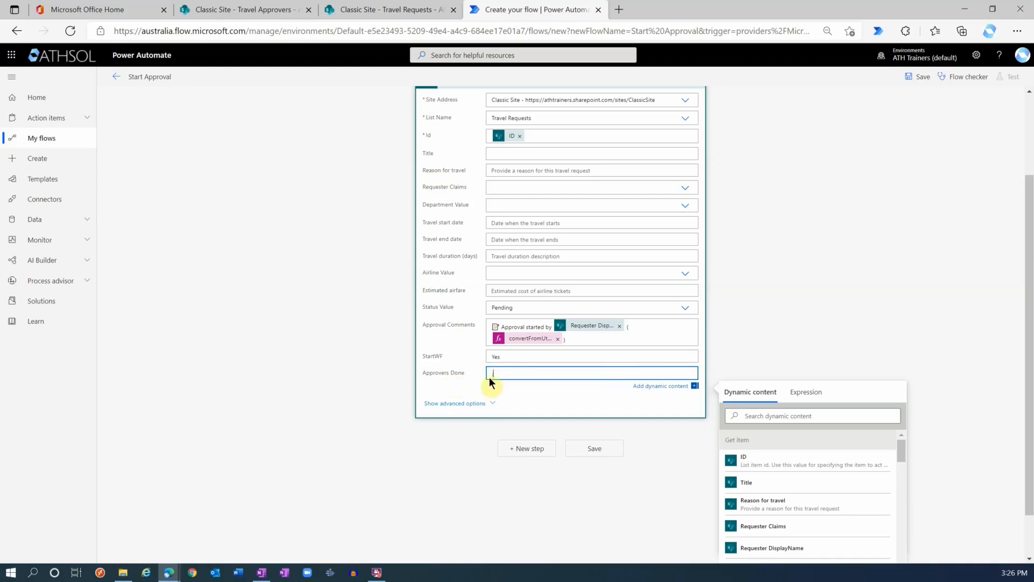
Step: Save the Start Approval flow and collapse the Update item action
scroll(618, 330, "up", 2)
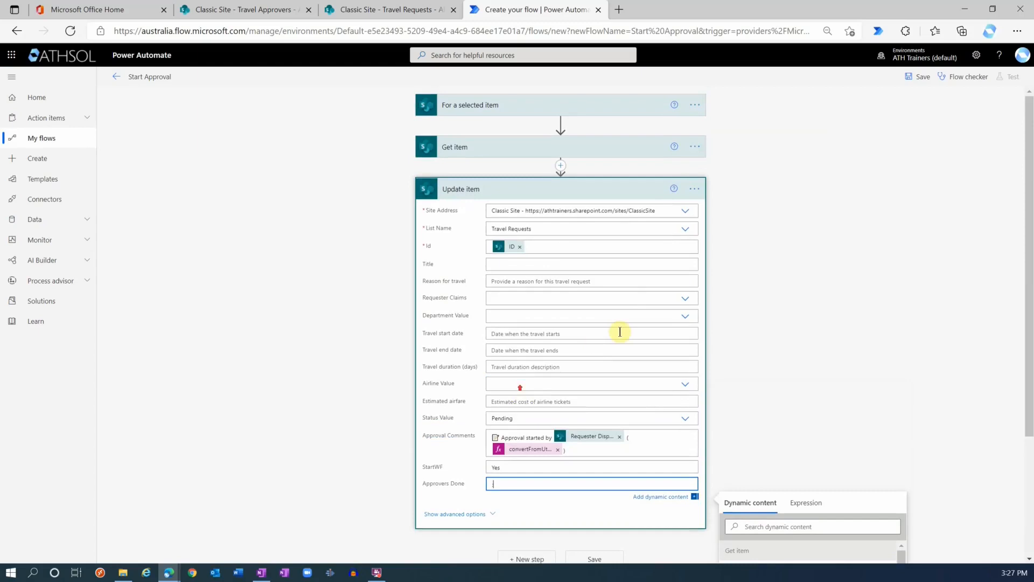
left_click(918, 76)
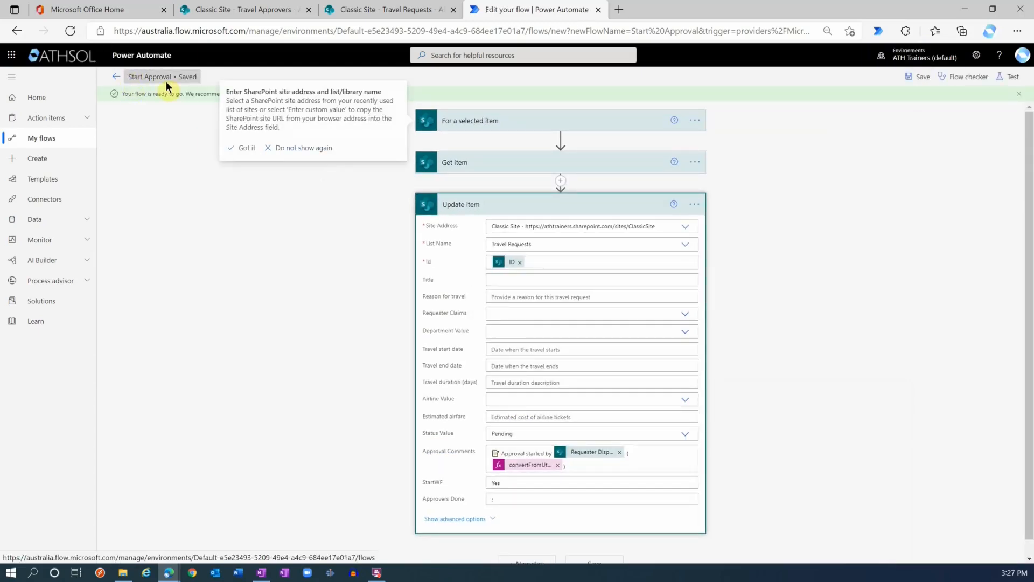
left_click(581, 209)
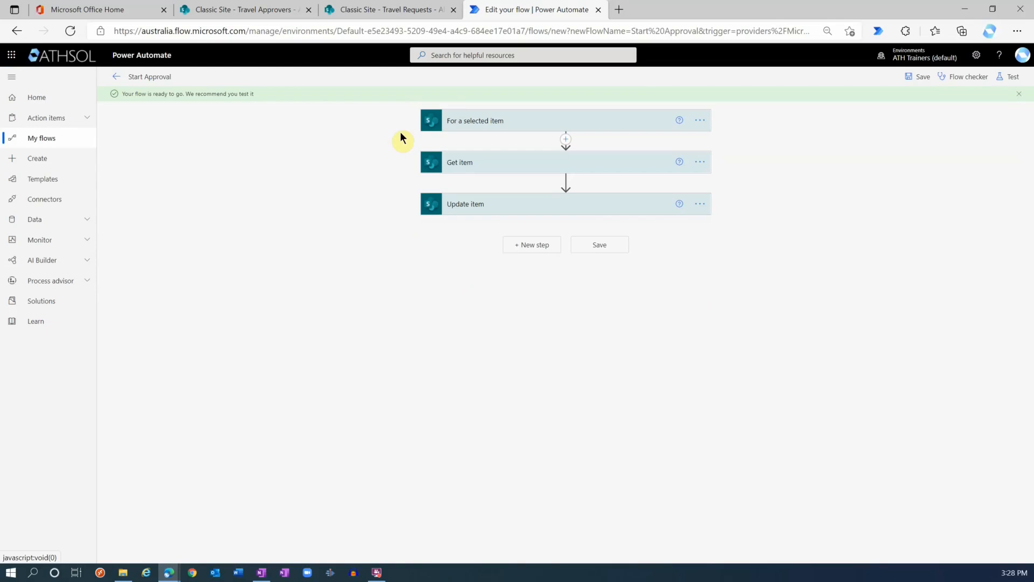
left_click(489, 210)
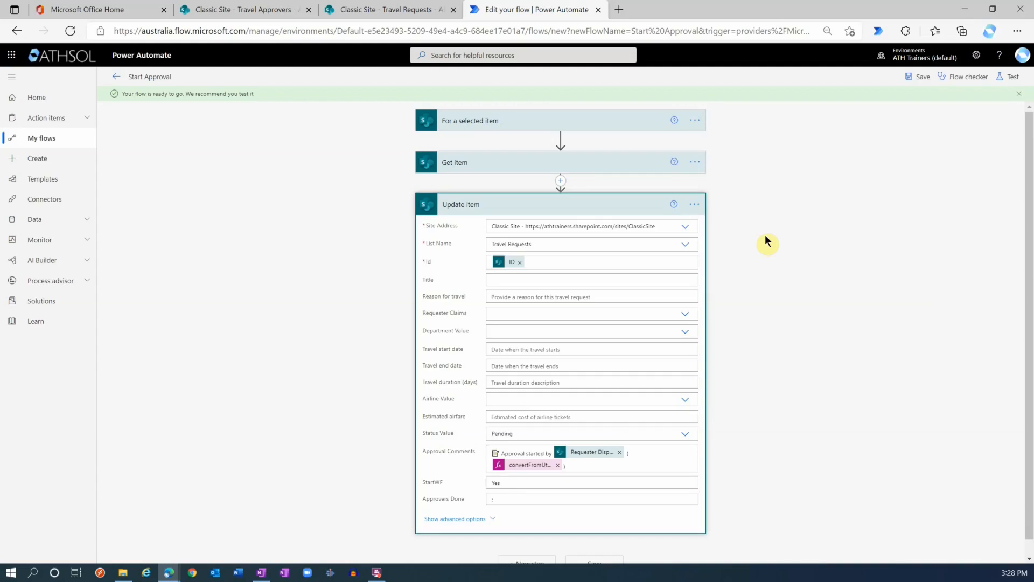
left_click(574, 205)
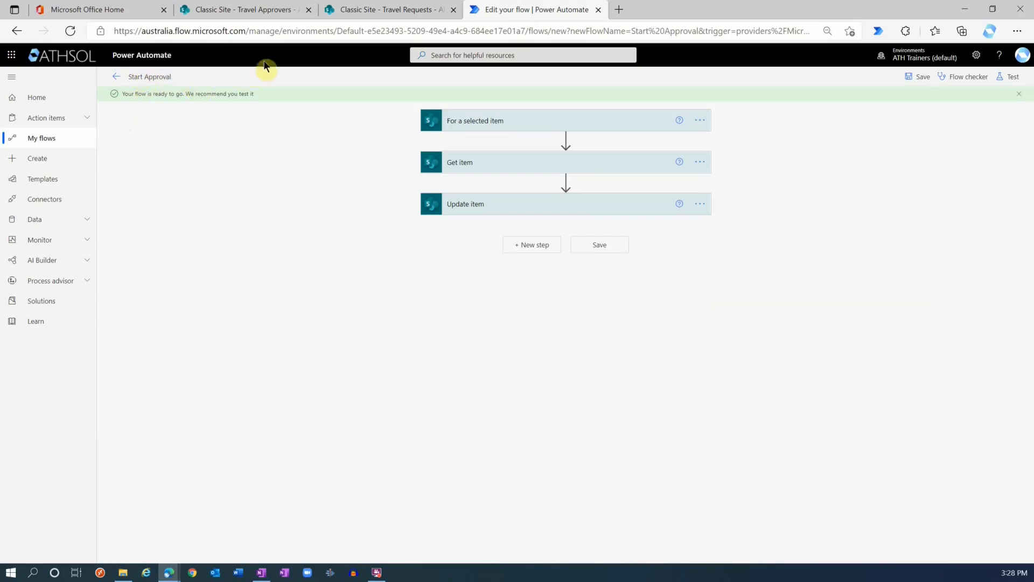
Step: In the SharePoint Travel Requests list, examine how Start Approval is offered for the Trip to Sydney item, without running the flow
left_click(386, 11)
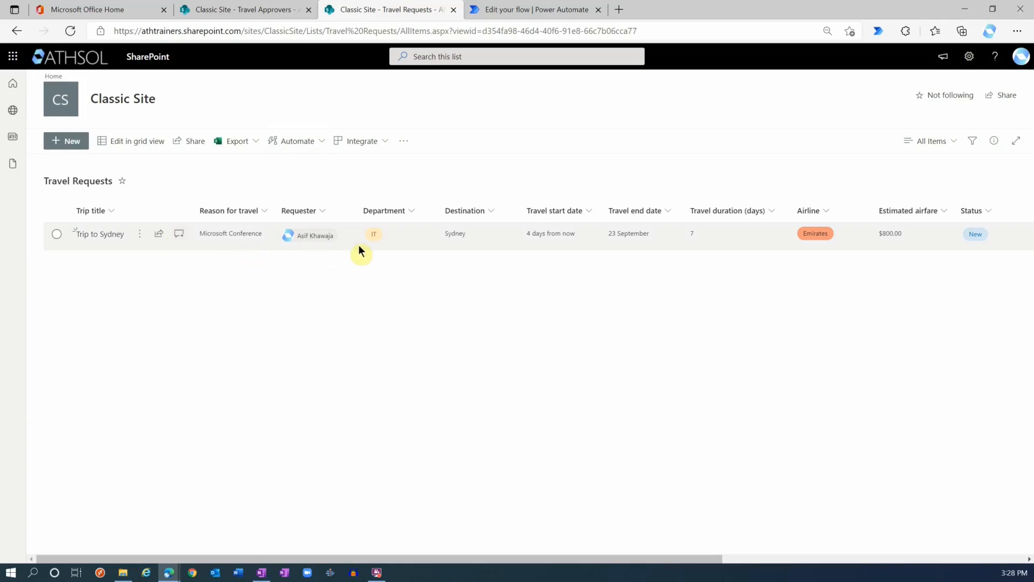
left_click(420, 238)
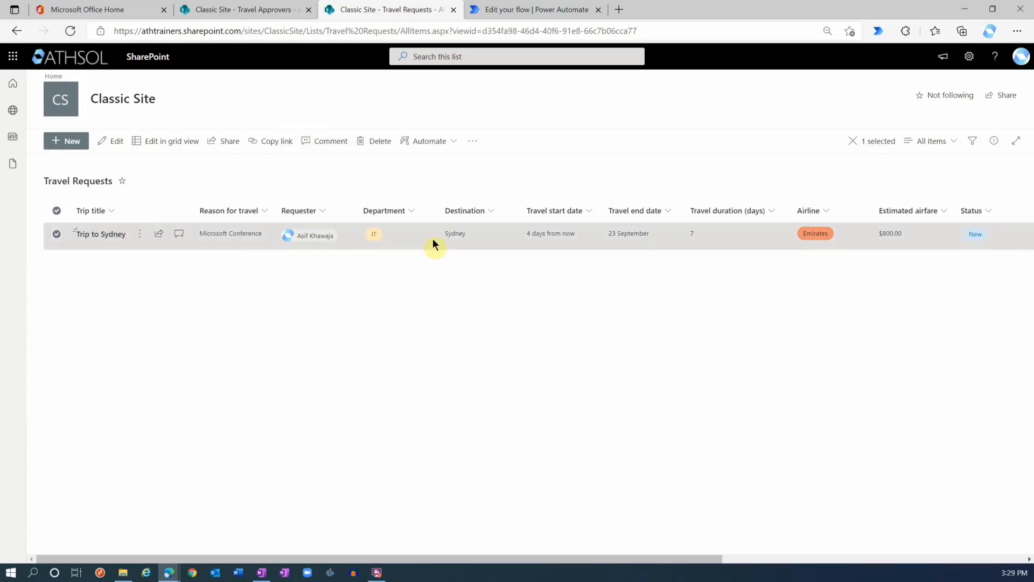
left_click(457, 144)
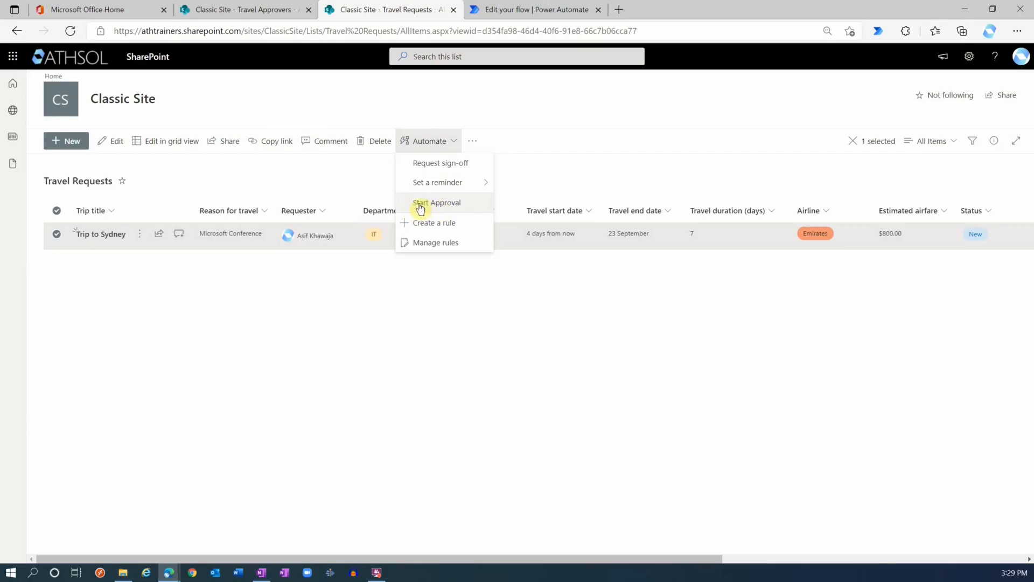
left_click(462, 204)
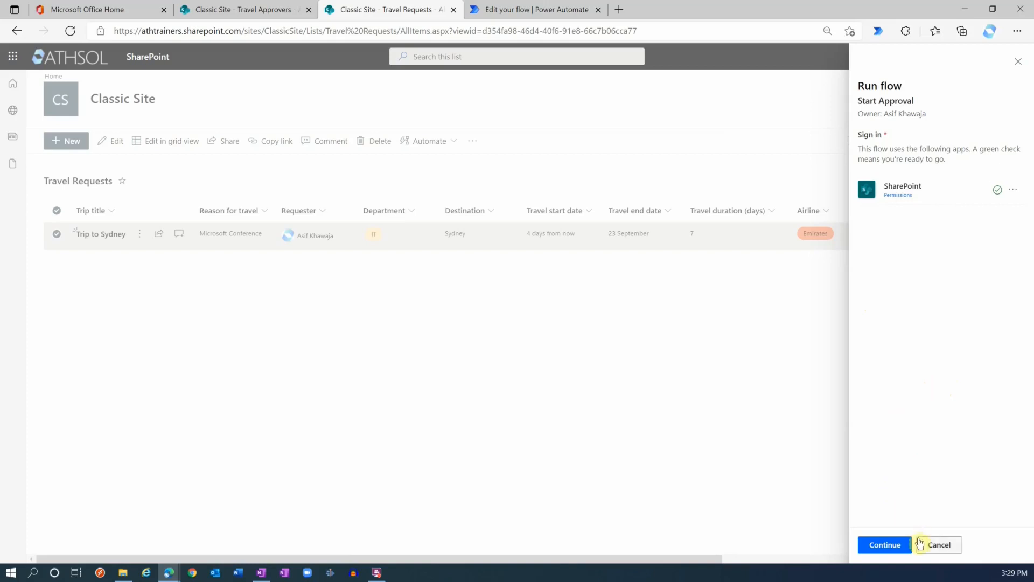
left_click(939, 545)
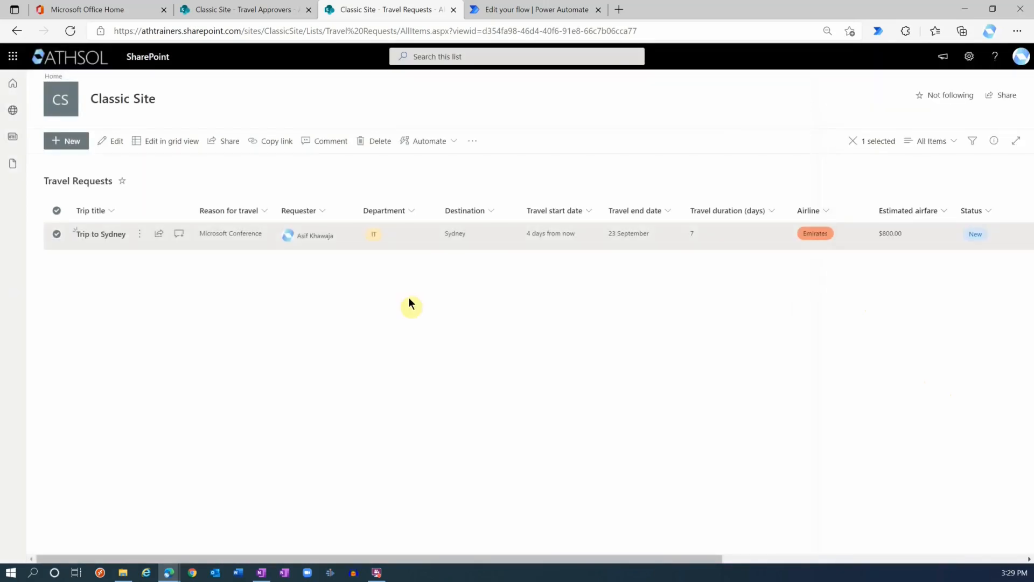
left_click(438, 142)
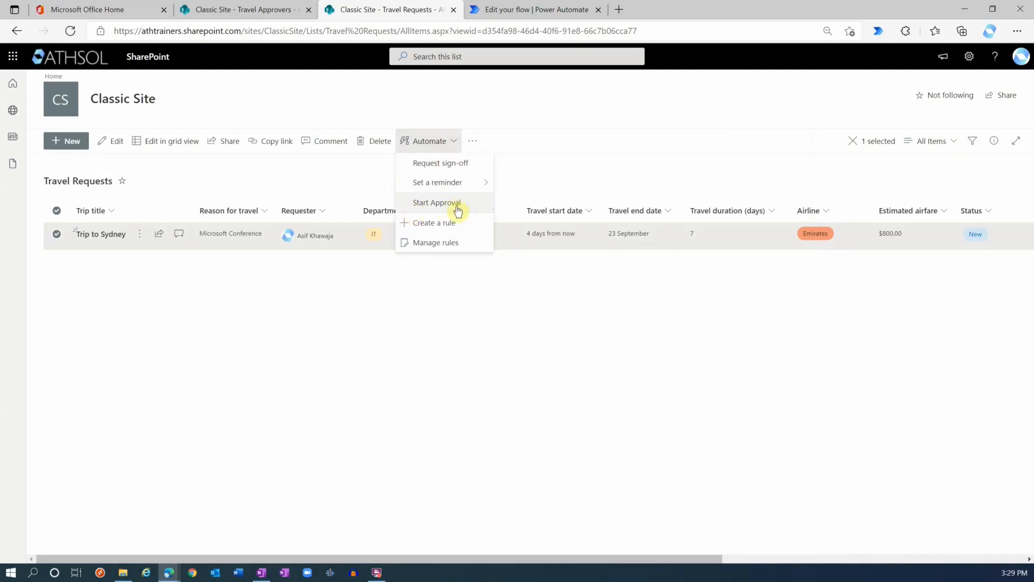
left_click(460, 331)
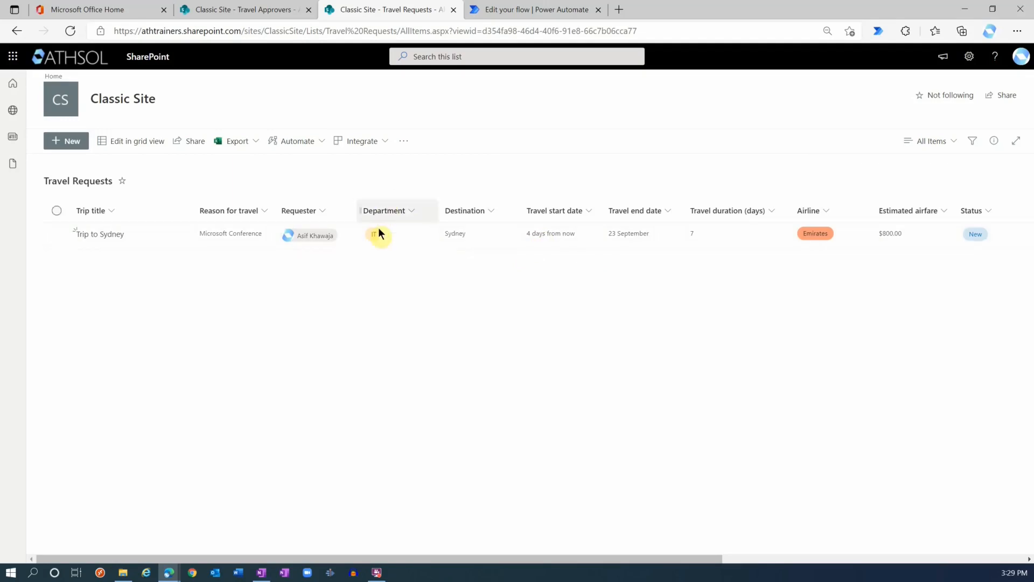
left_click(361, 247)
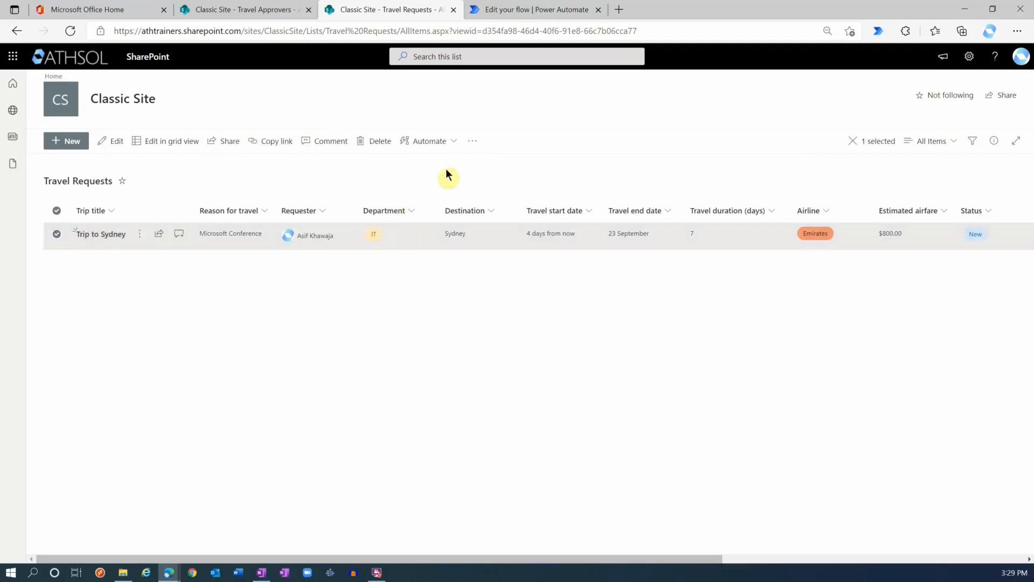
left_click(452, 145)
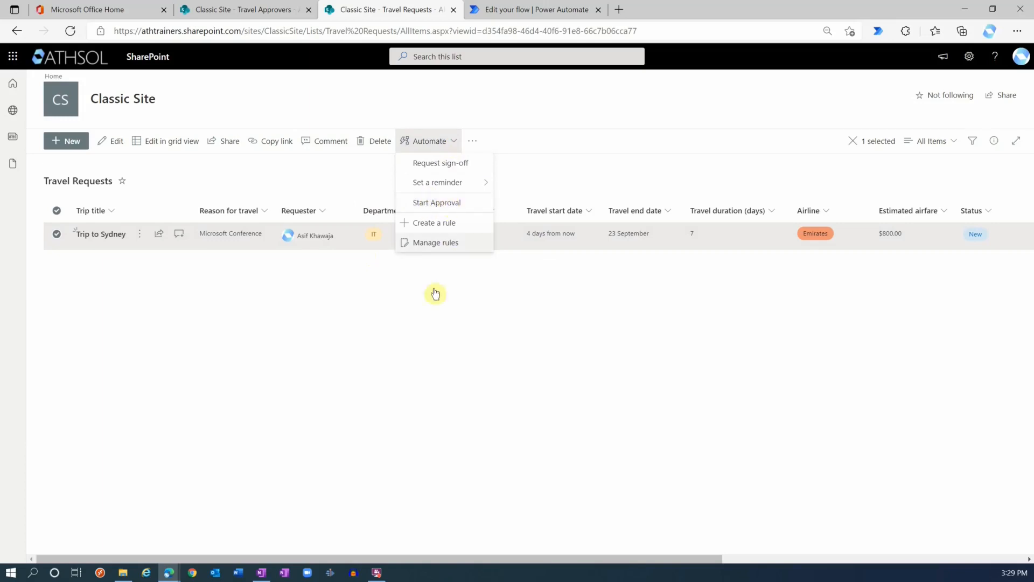
left_click(434, 318)
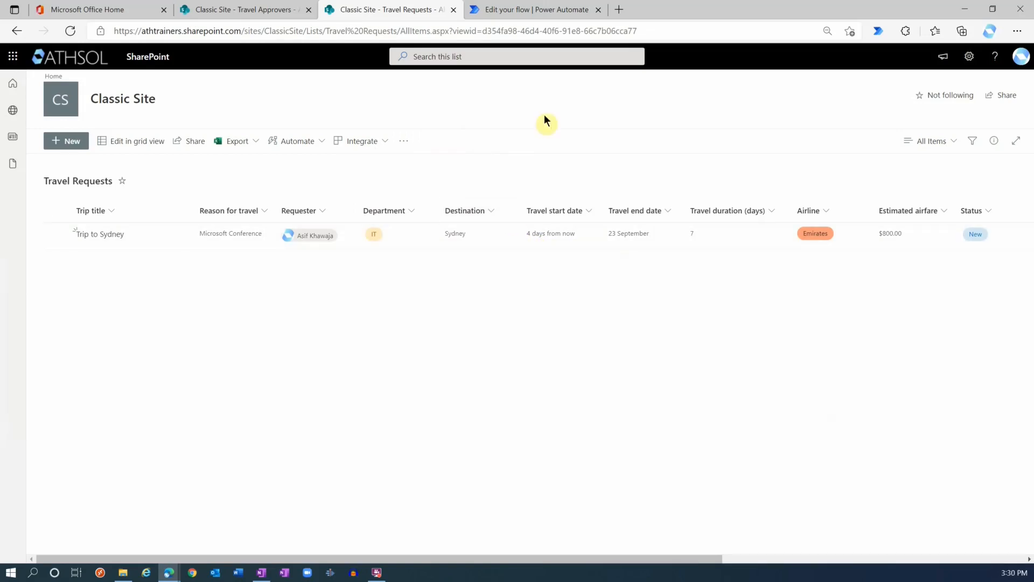
Step: Return to Power Automate, leave the Start Approval flow and go back to the list of cloud flows
left_click(537, 10)
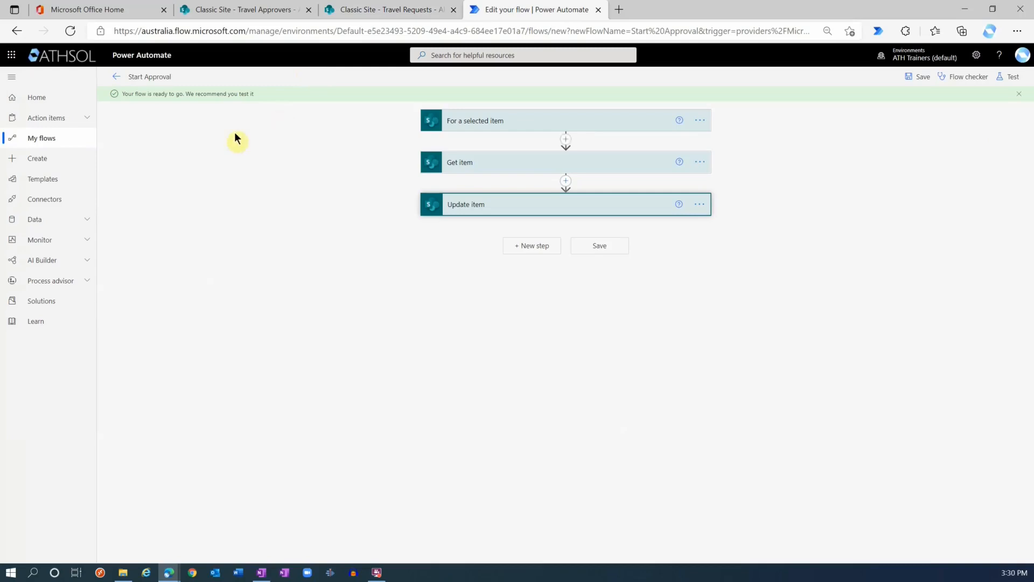
left_click(116, 77)
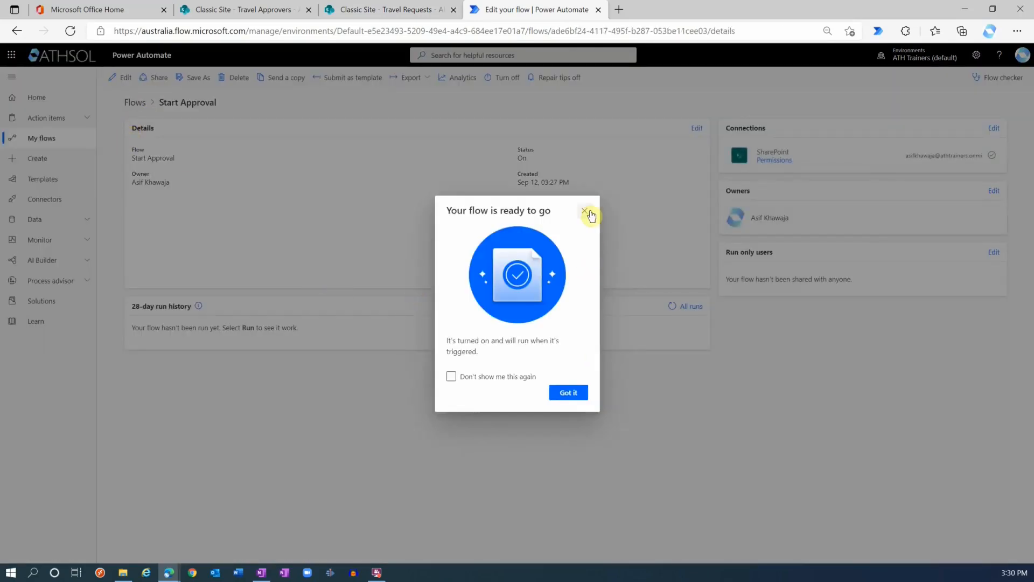
left_click(586, 212)
left_click(135, 103)
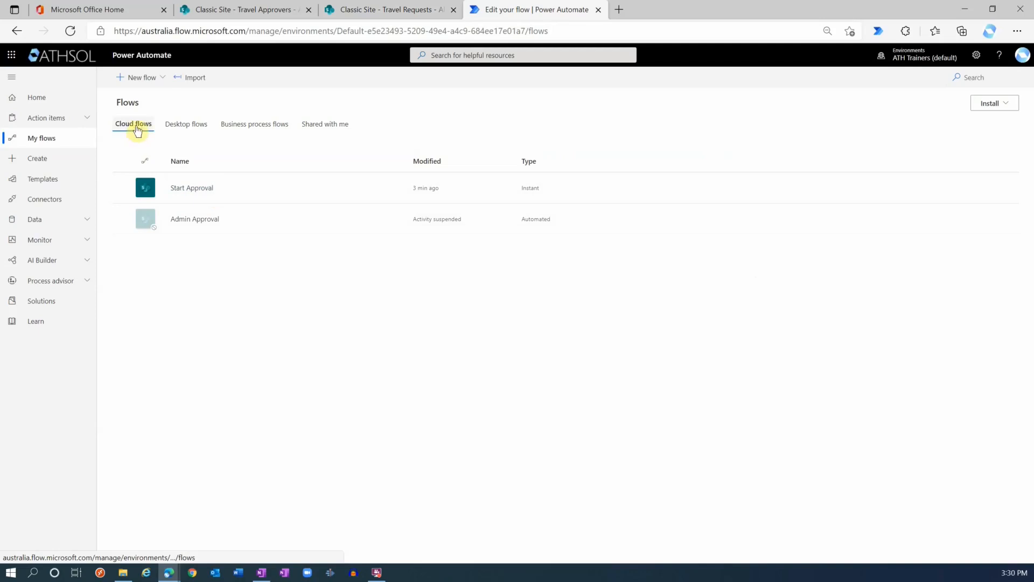
Step: Start a new automated cloud flow and choose the SharePoint trigger "When an item or a file is modified", searching triggers for "modified"
left_click(138, 79)
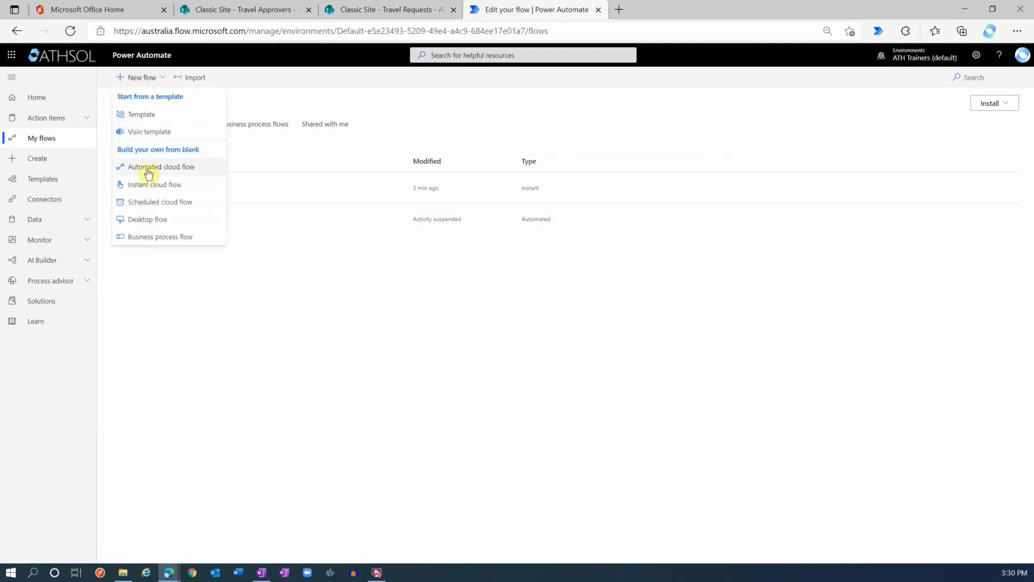
left_click(184, 168)
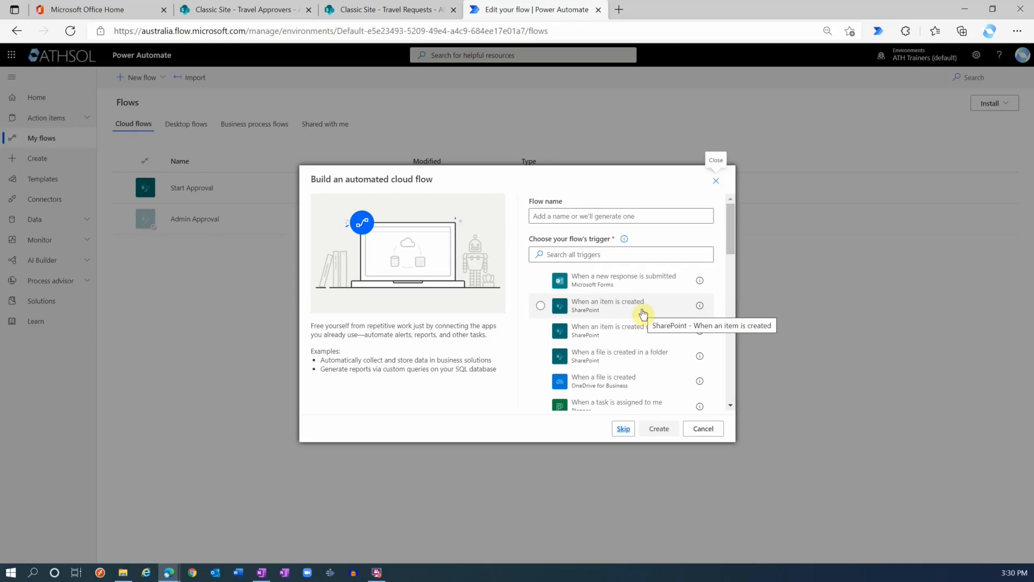
scroll(638, 369, "down", 1)
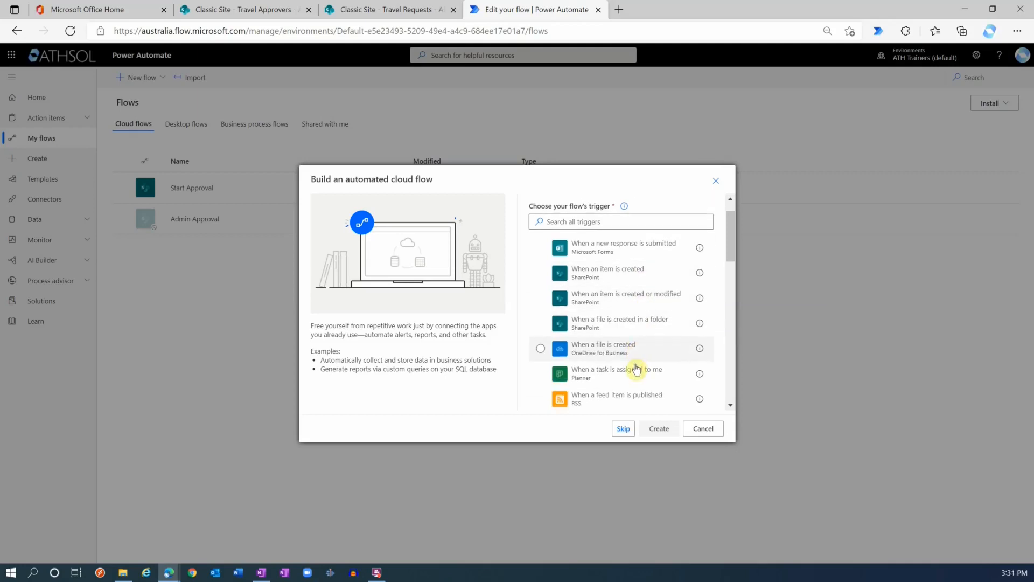
scroll(638, 369, "up", 1)
left_click(564, 254)
type("modified")
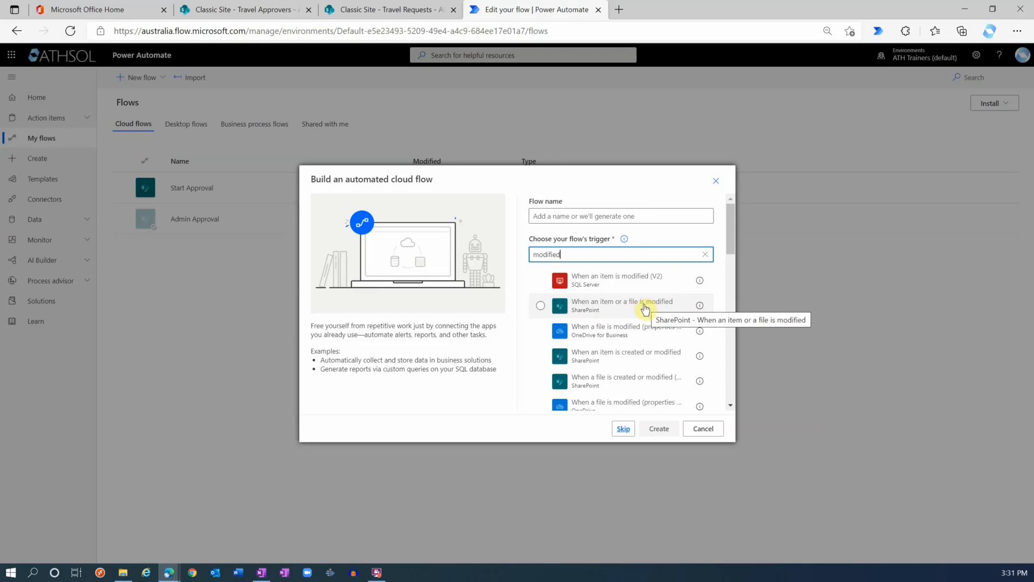
left_click(610, 305)
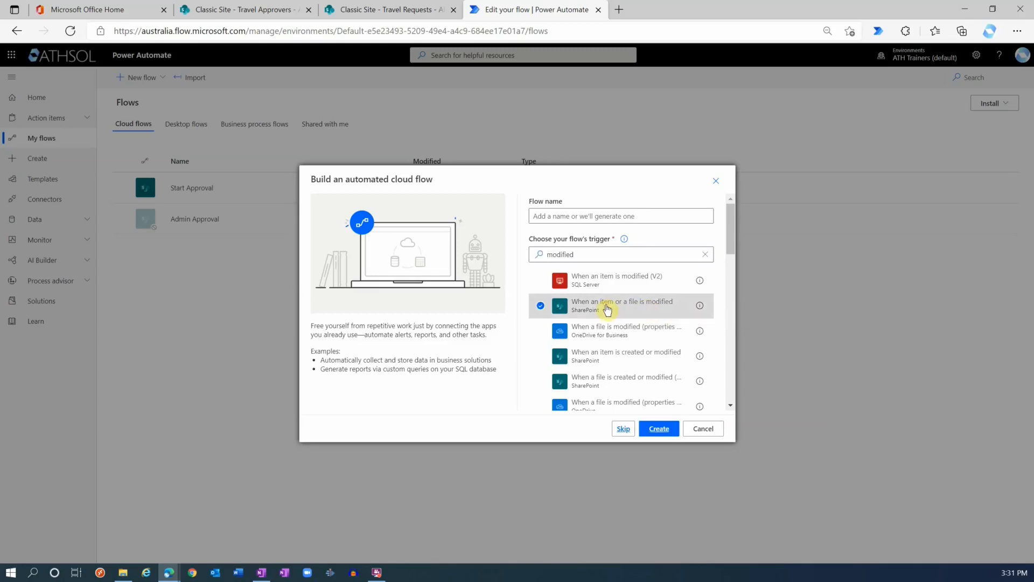
Step: Name the automated flow Approval Workflow and create it
left_click(572, 216)
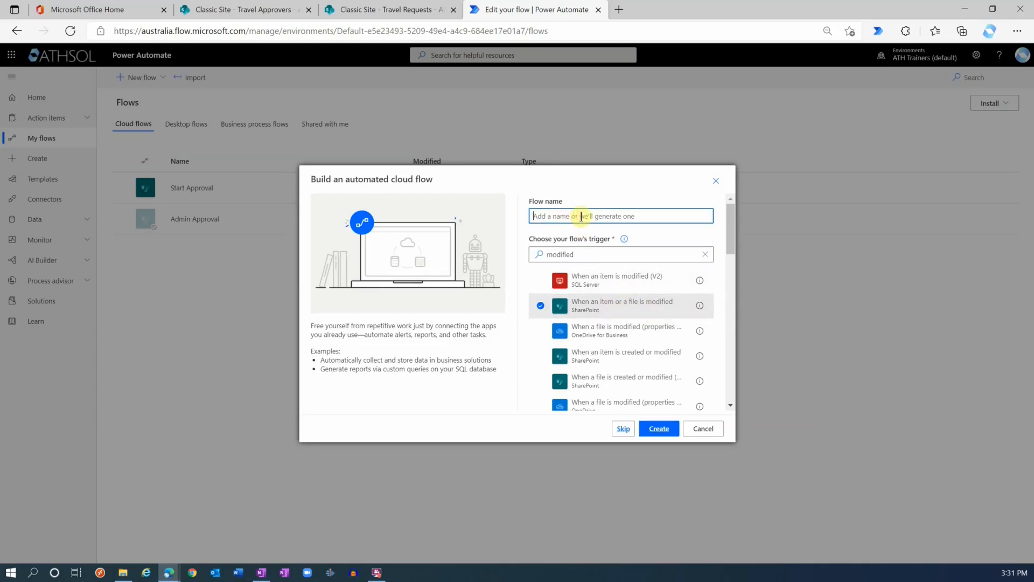
type("Approval Workflow")
left_click(663, 429)
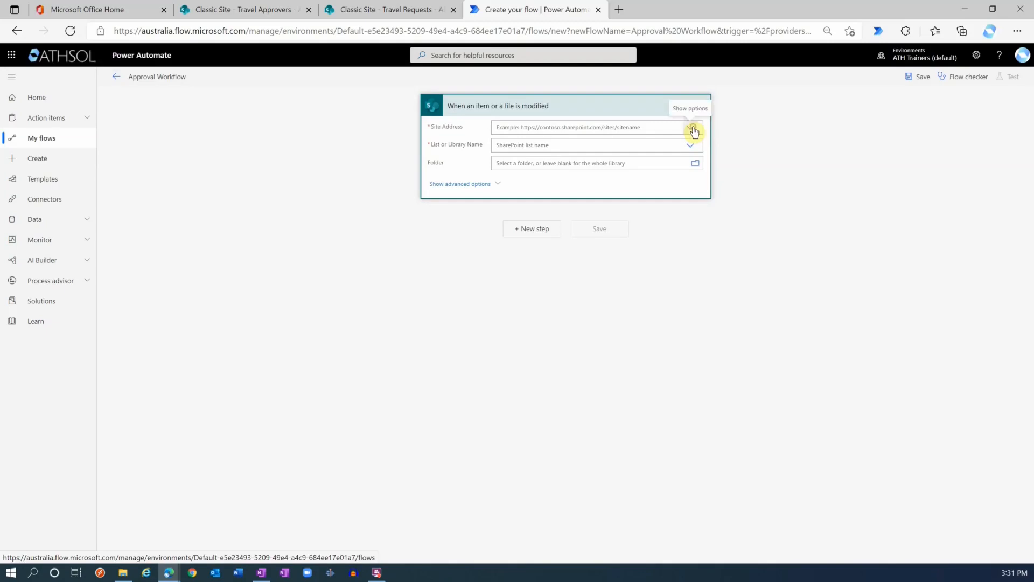
Step: Point the modified-item trigger at the Classic Site address and the Travel Requests list
left_click(690, 132)
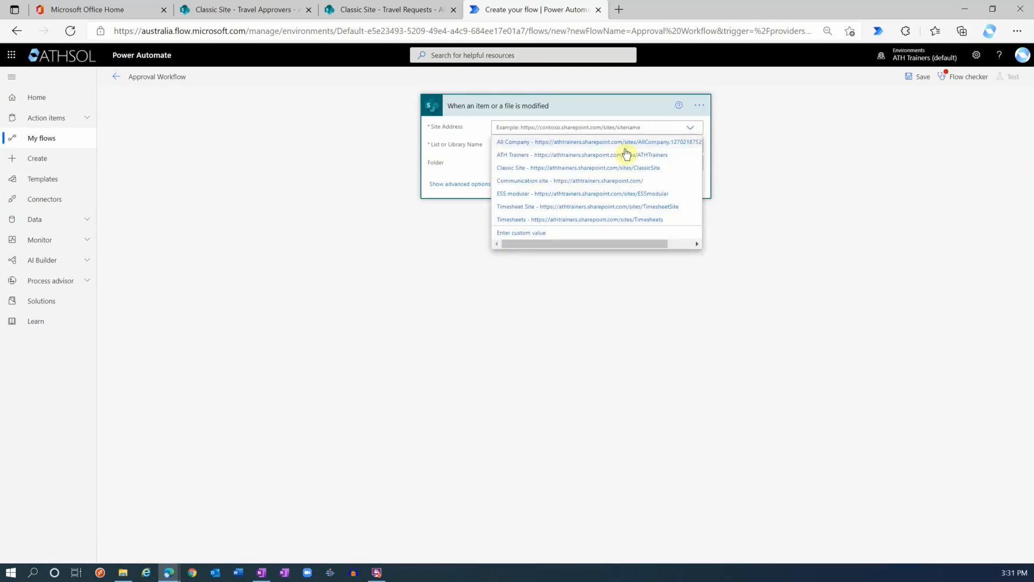
left_click(539, 168)
left_click(575, 146)
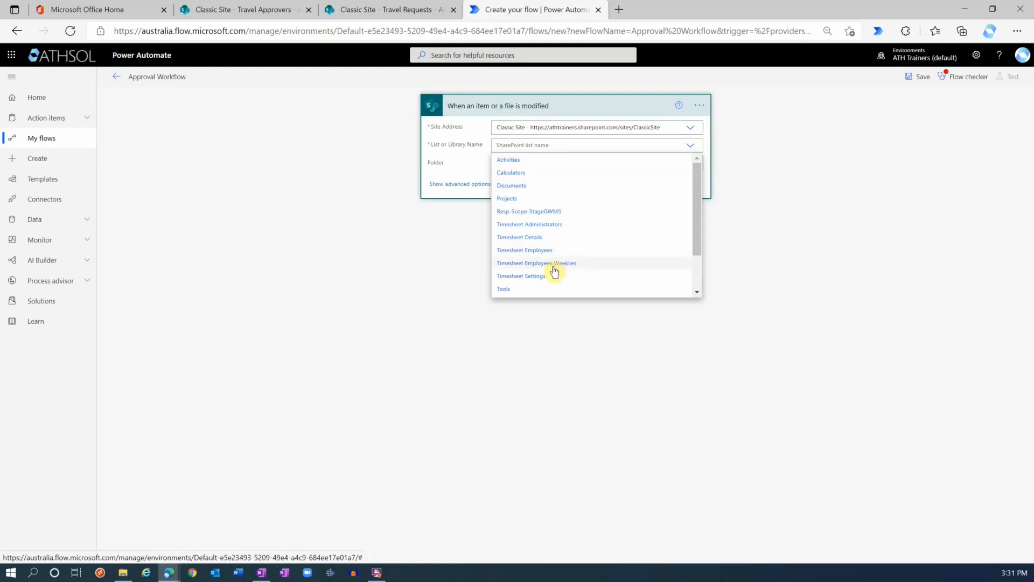
scroll(528, 210, "down", 1)
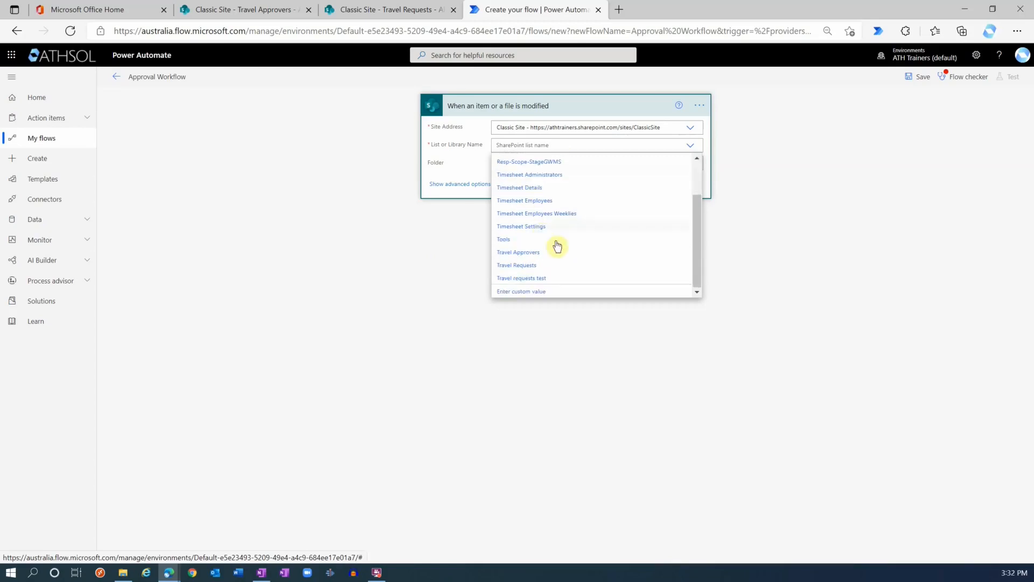
left_click(528, 266)
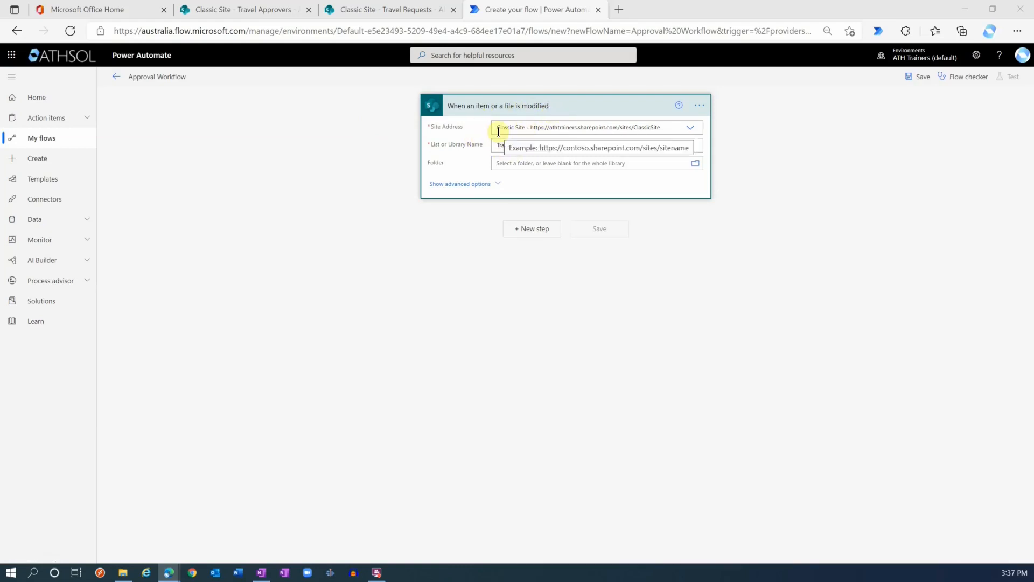
Step: In the SharePoint Travel Requests list, examine the automation options for the Trip to Sydney item, and return to the Approval Workflow flow
left_click(385, 12)
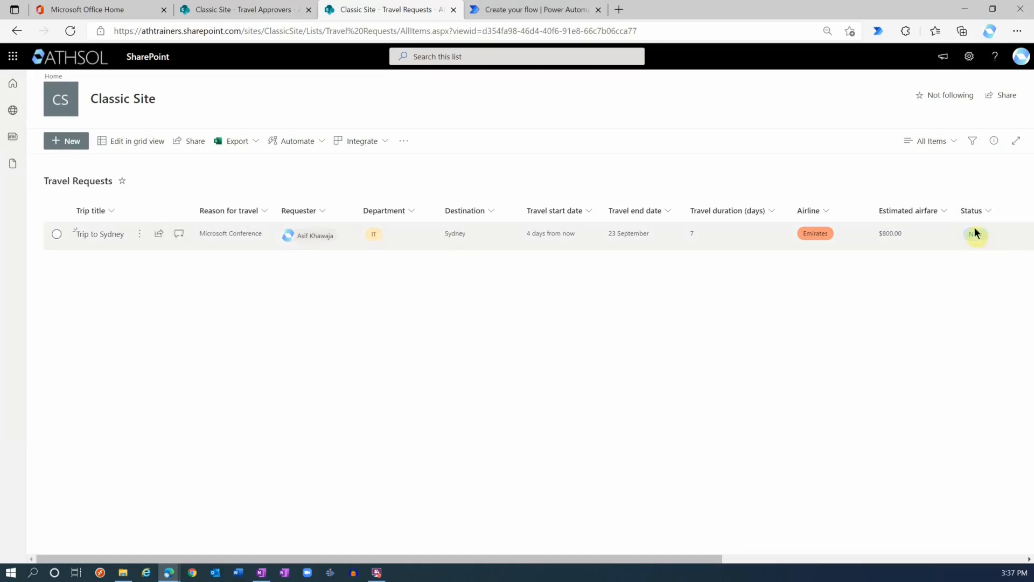
left_click(554, 240)
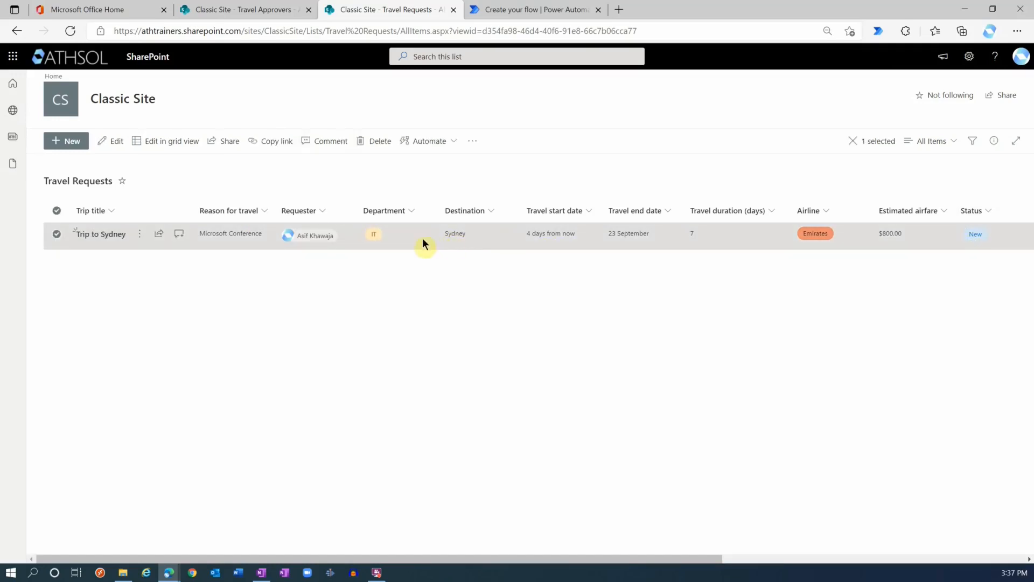
left_click(435, 151)
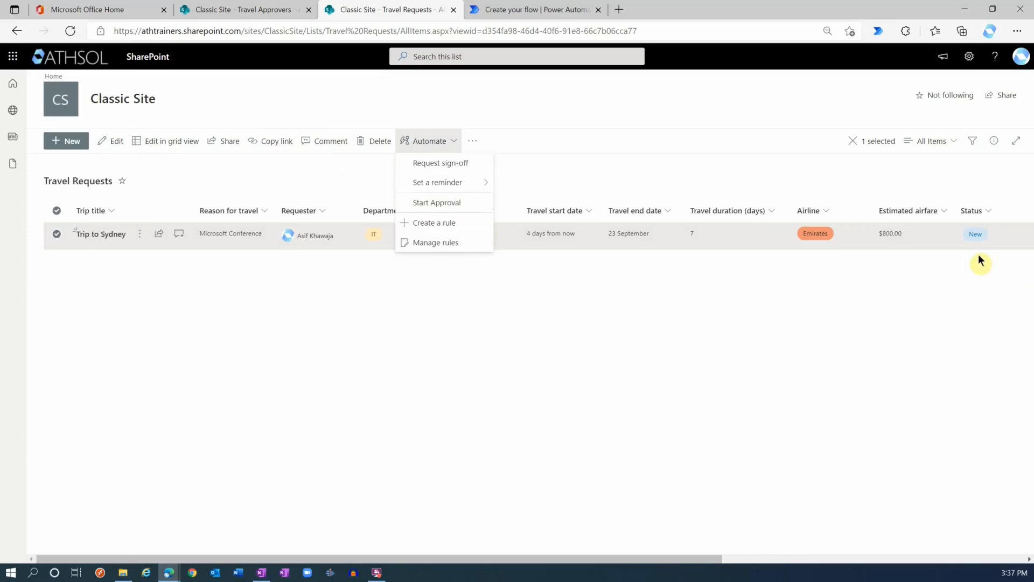
left_click(550, 8)
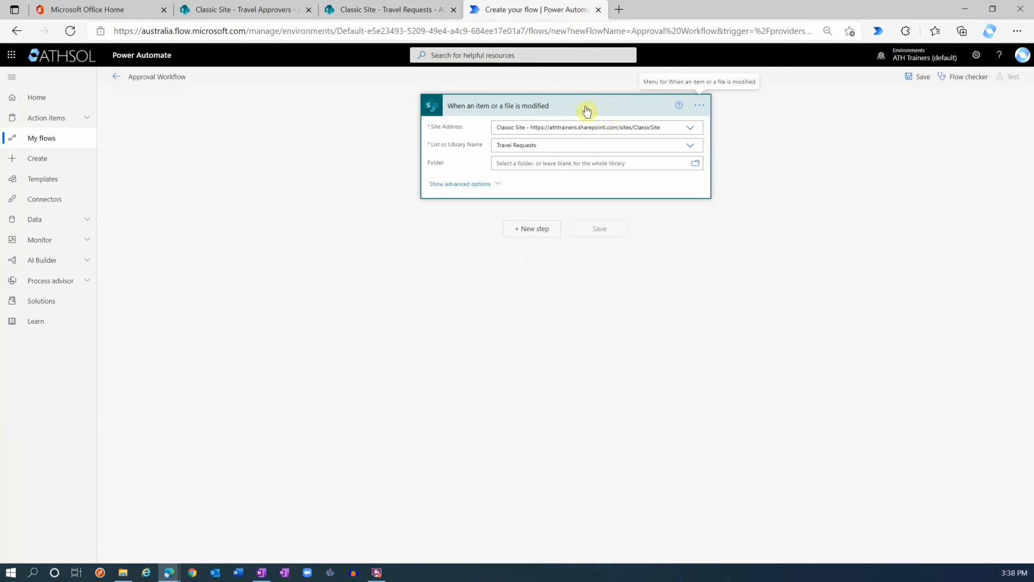
left_click(699, 105)
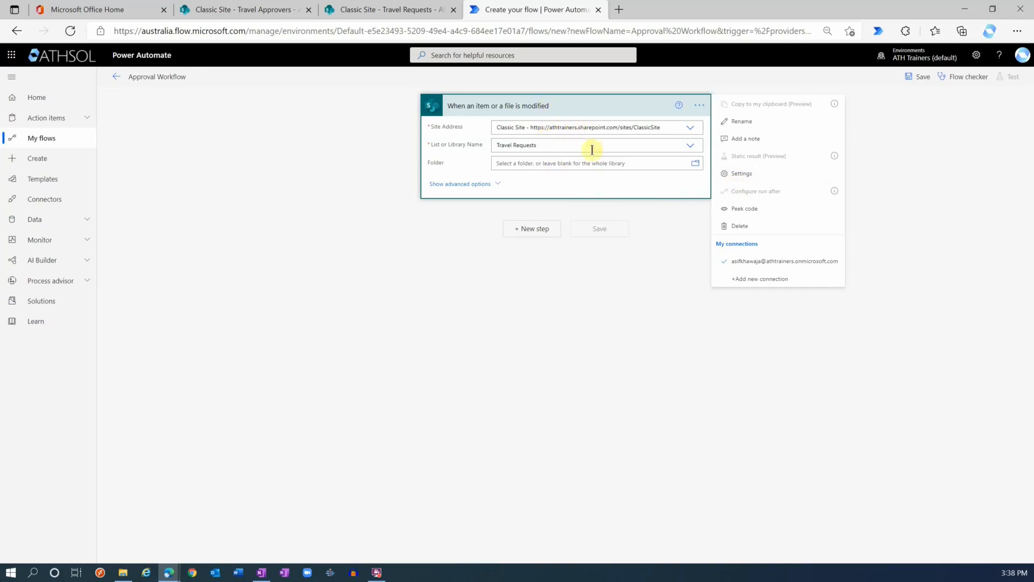
left_click(753, 174)
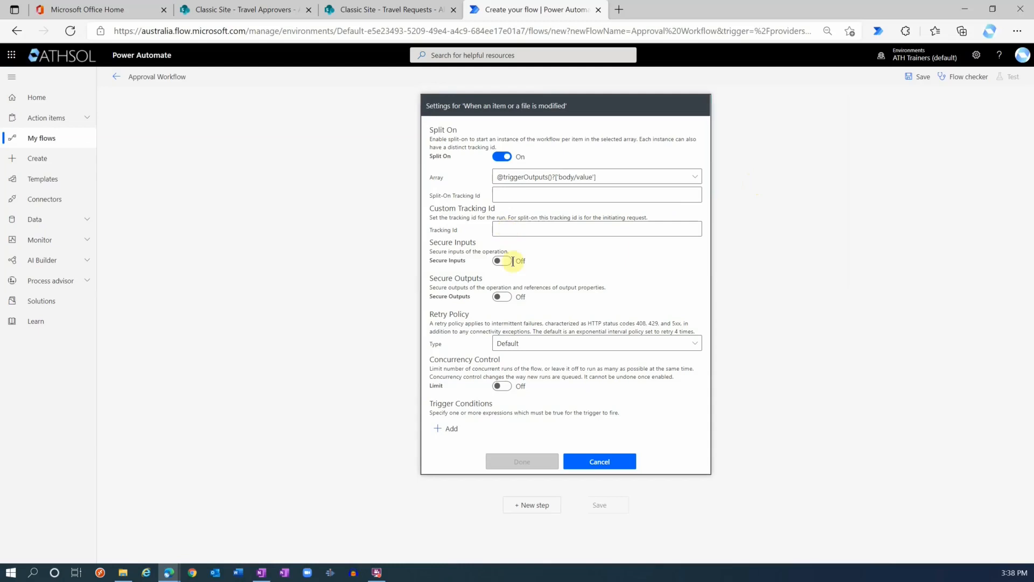
left_click(450, 428)
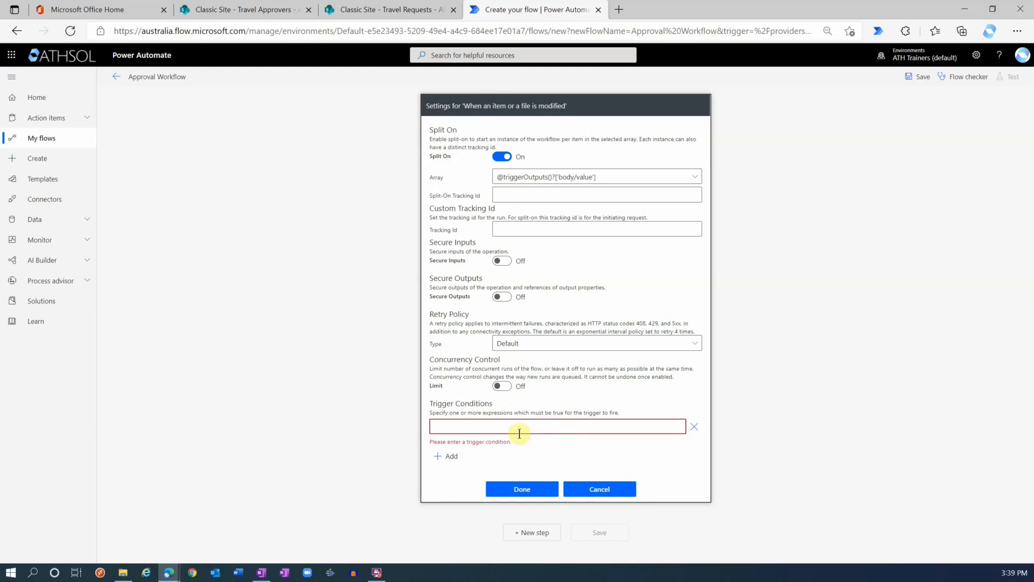
left_click(601, 492)
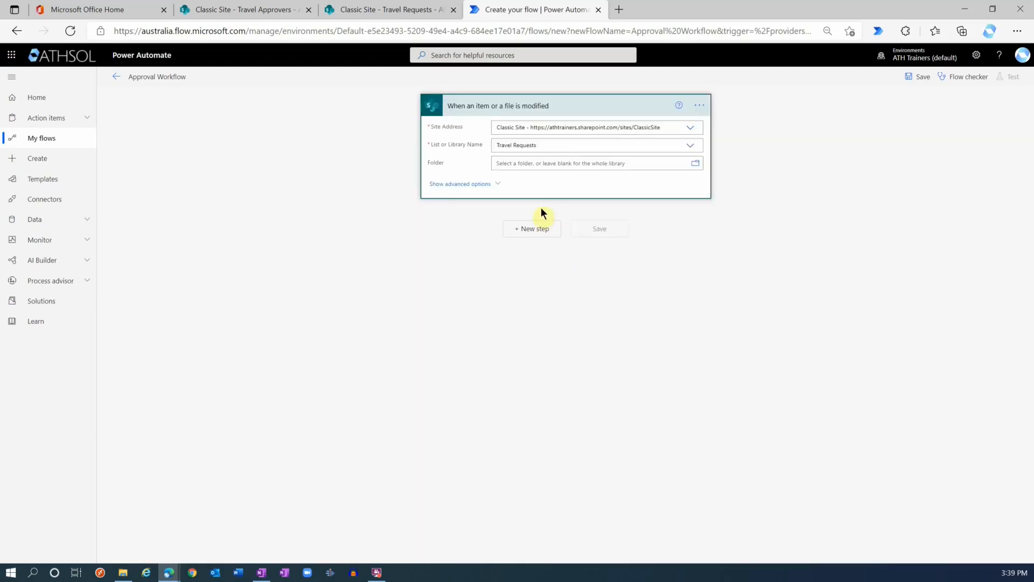
Step: Add a Do until action after the trigger and use the trigger's Status Value as the first value of its condition
left_click(532, 230)
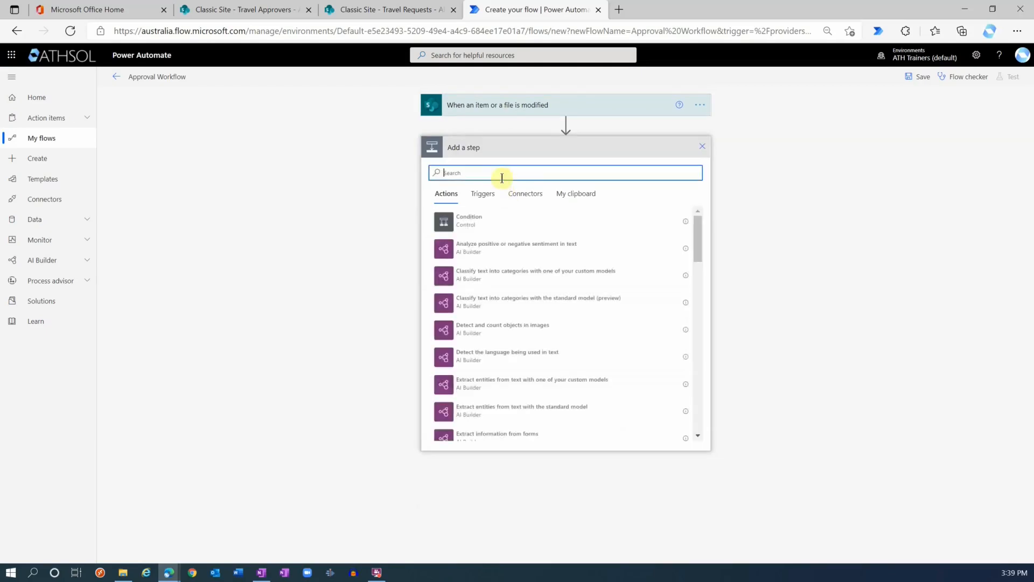
type("do until")
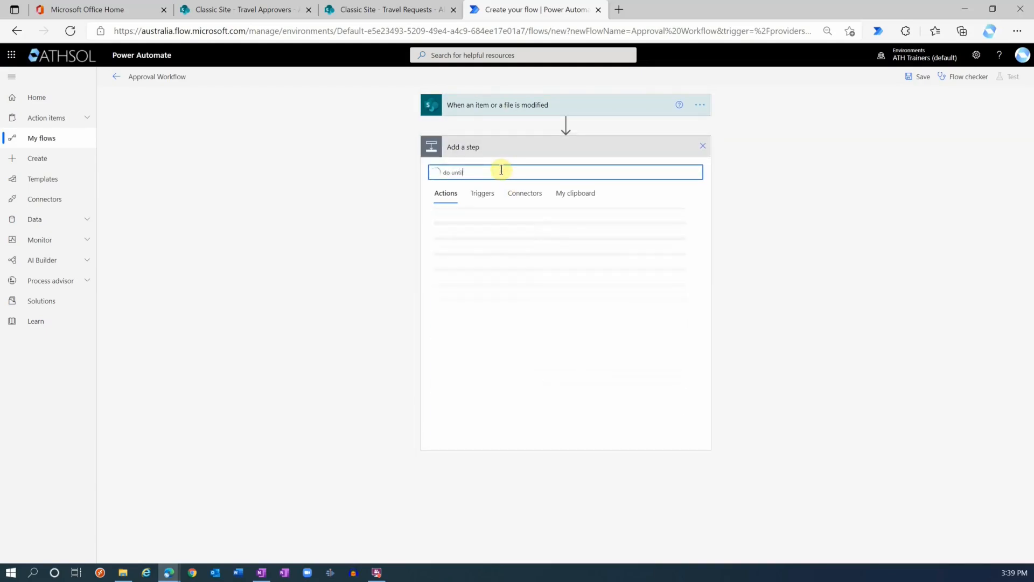
left_click(473, 222)
left_click(480, 170)
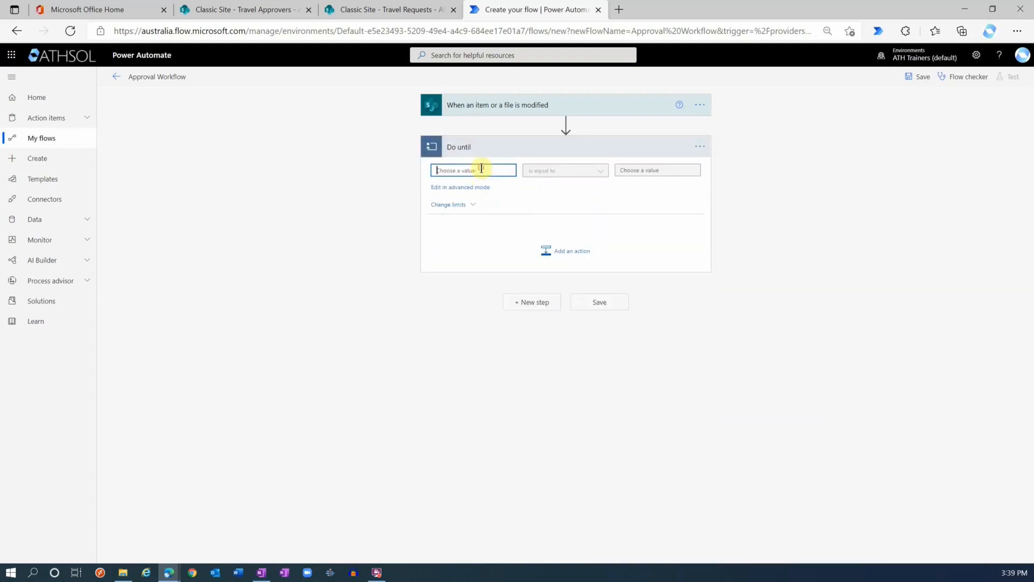
left_click(588, 213)
type("status")
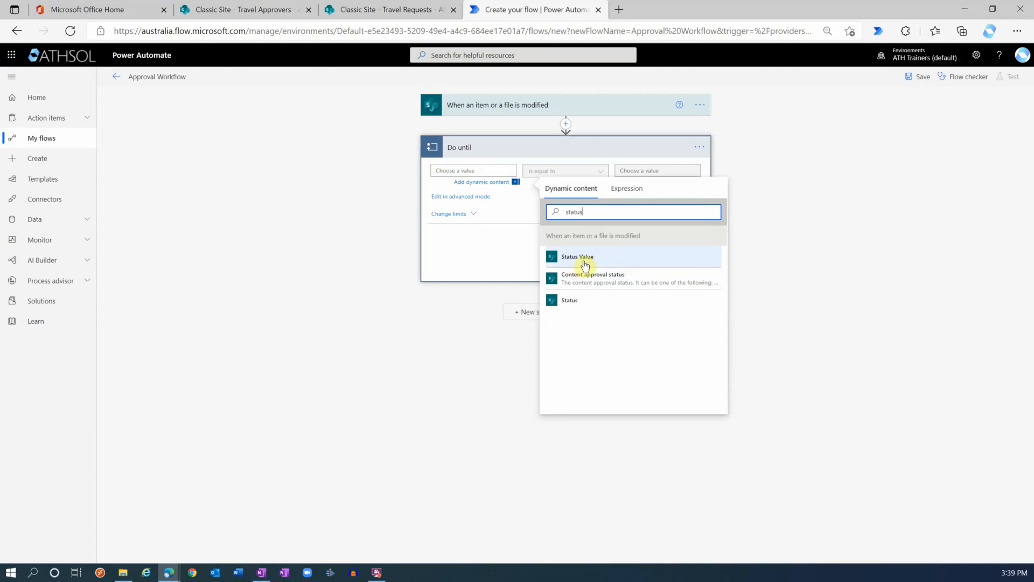
left_click(591, 261)
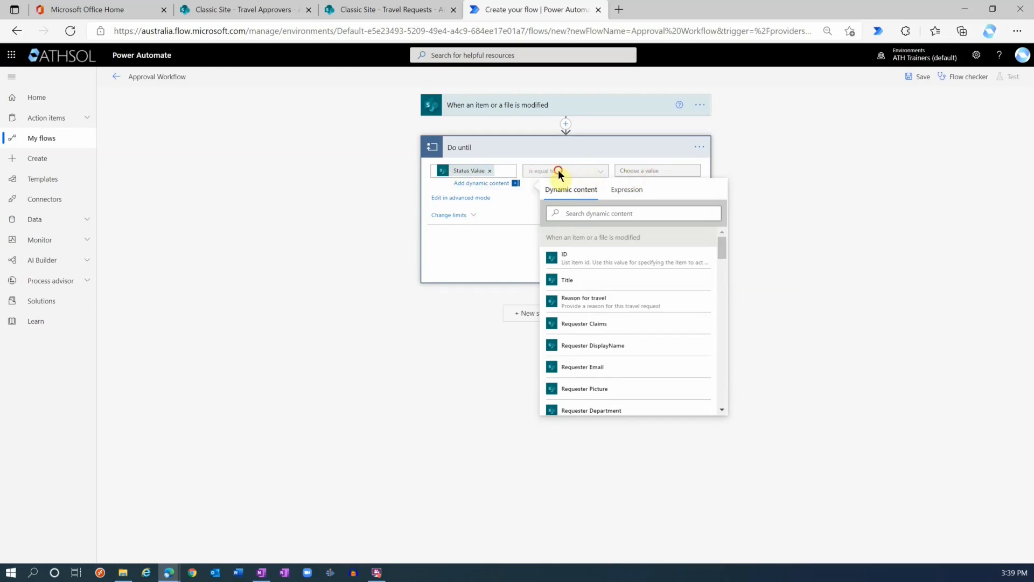
left_click(508, 208)
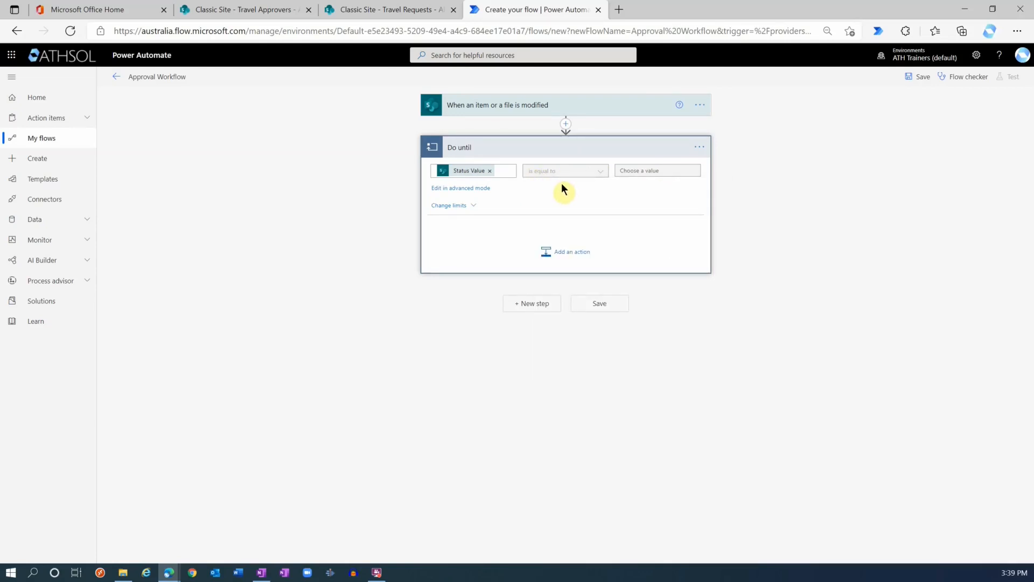
Step: Switch the Do until condition to advanced mode and back to basic mode to make its operator and comparison value editable
left_click(571, 170)
left_click(653, 170)
left_click(579, 169)
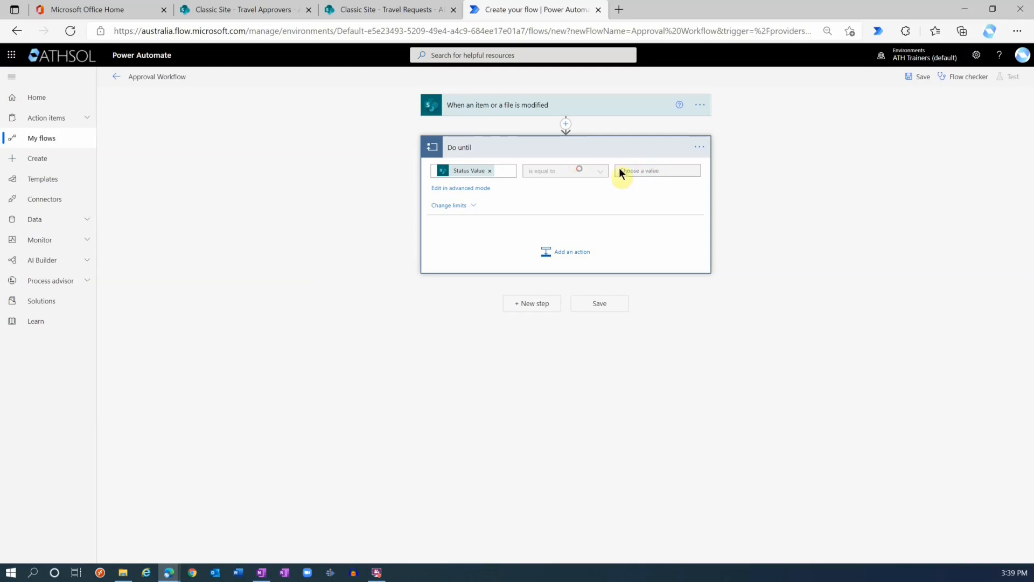
left_click(452, 193)
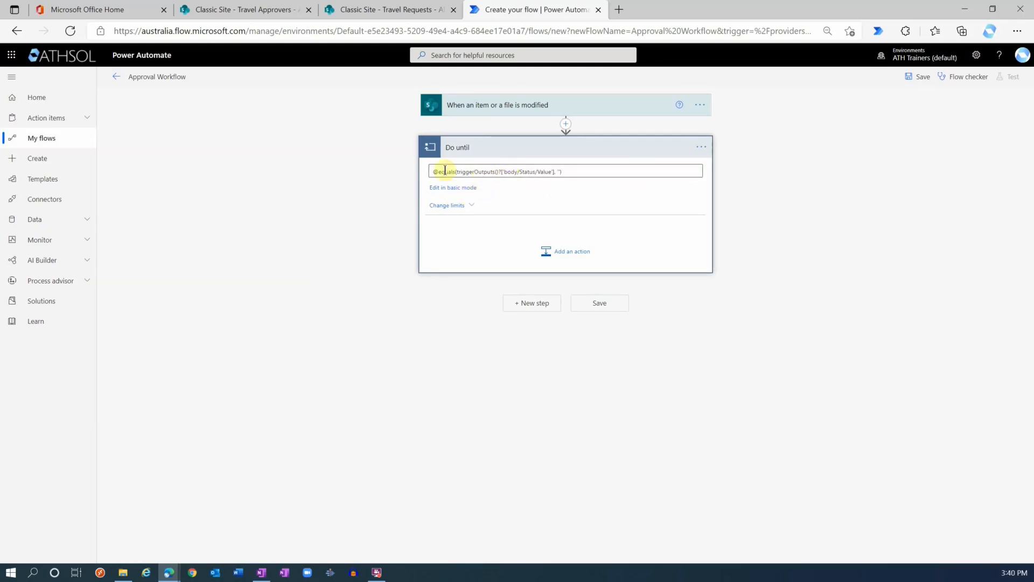
left_click(558, 170)
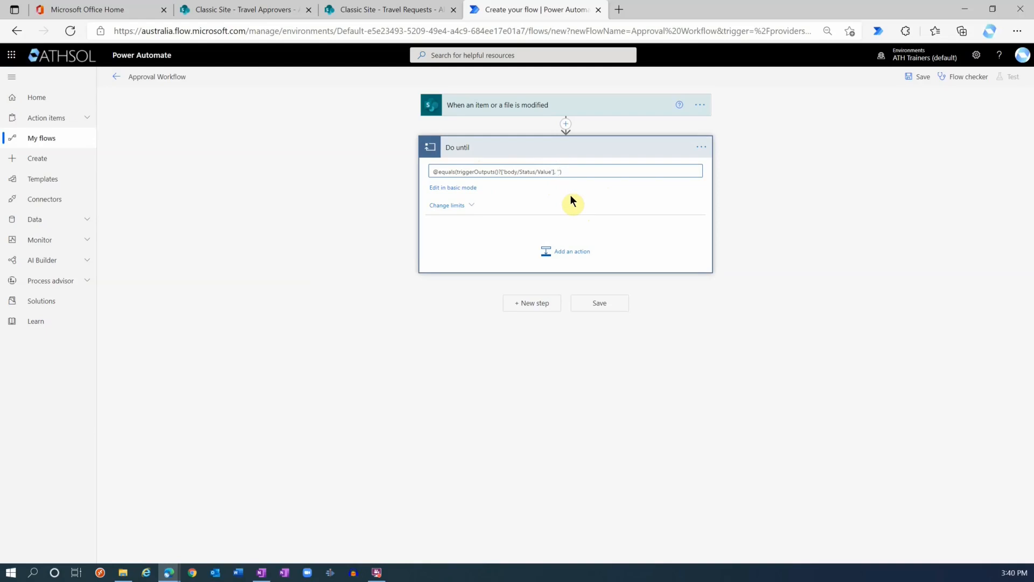
left_click(455, 188)
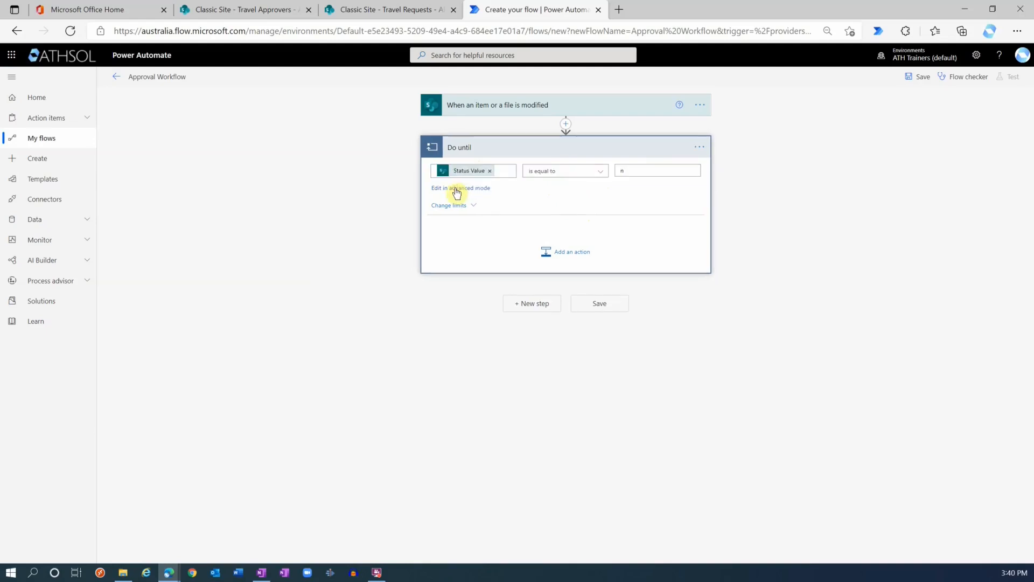
Step: Complete the Do until condition so that Status Value is not equal to New
left_click(584, 172)
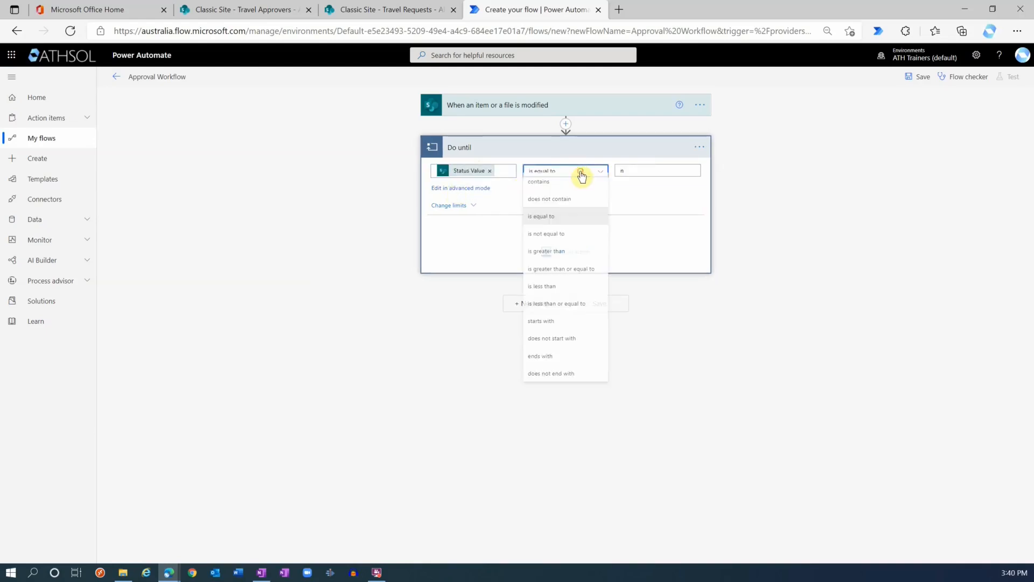
left_click(636, 171)
left_click(575, 173)
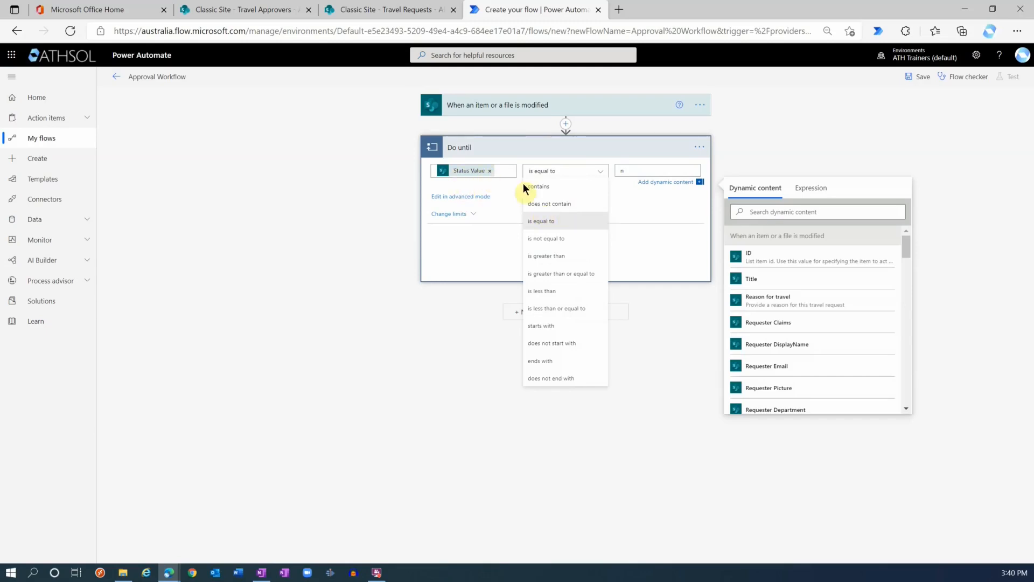
left_click(555, 238)
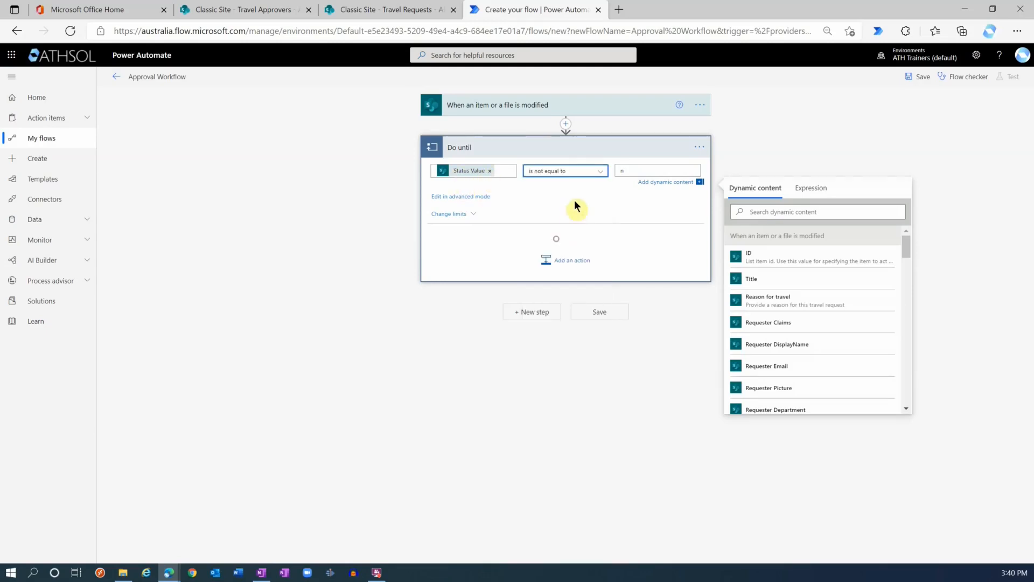
left_click(630, 170)
type("Ne")
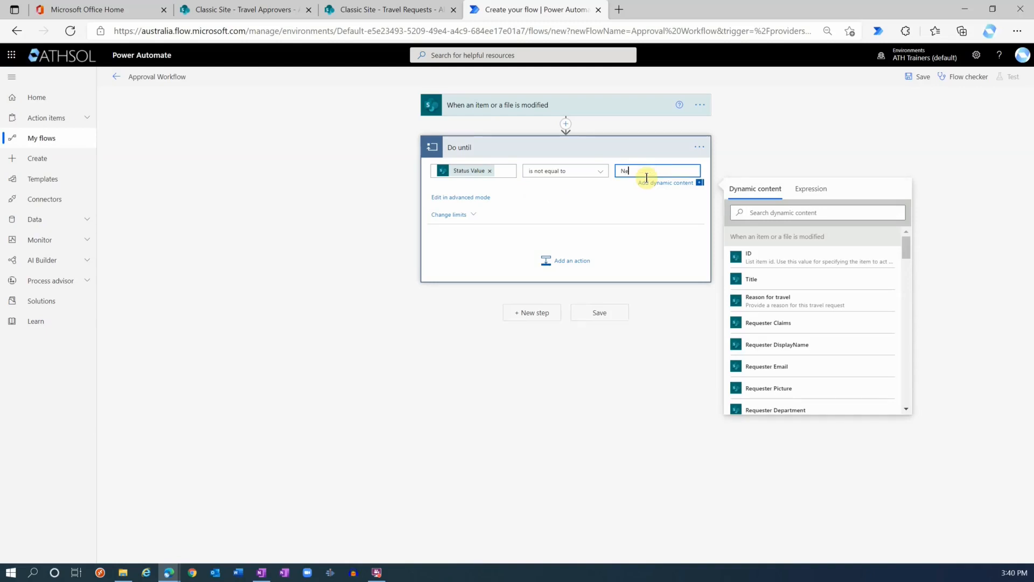
type("w")
left_click(599, 163)
Step: Show the Do until condition in advanced mode and copy its whole expression
left_click(467, 190)
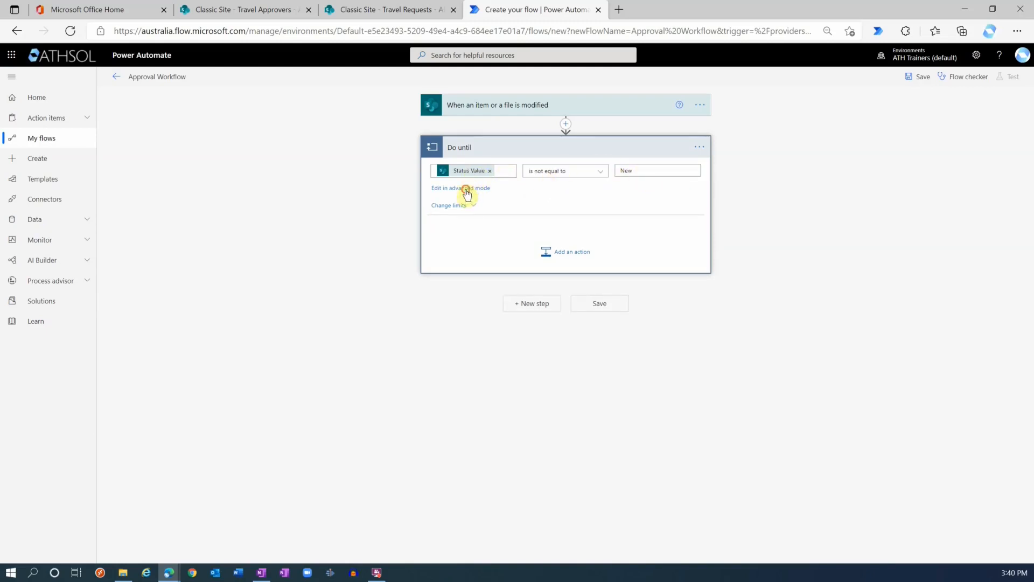
left_click_drag(595, 173, 420, 170)
key("ctrl+c")
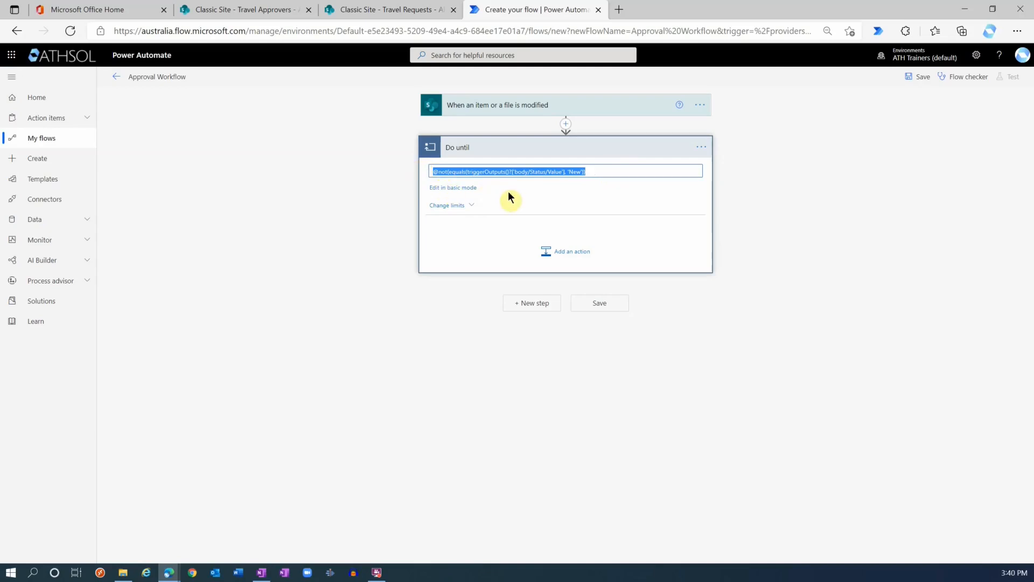
left_click(700, 104)
left_click(741, 173)
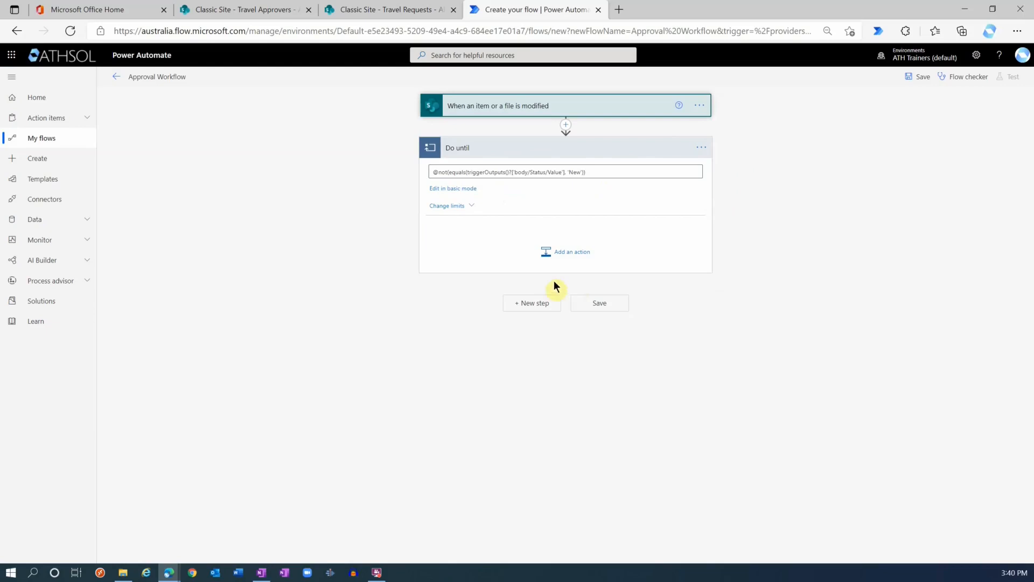
left_click(458, 430)
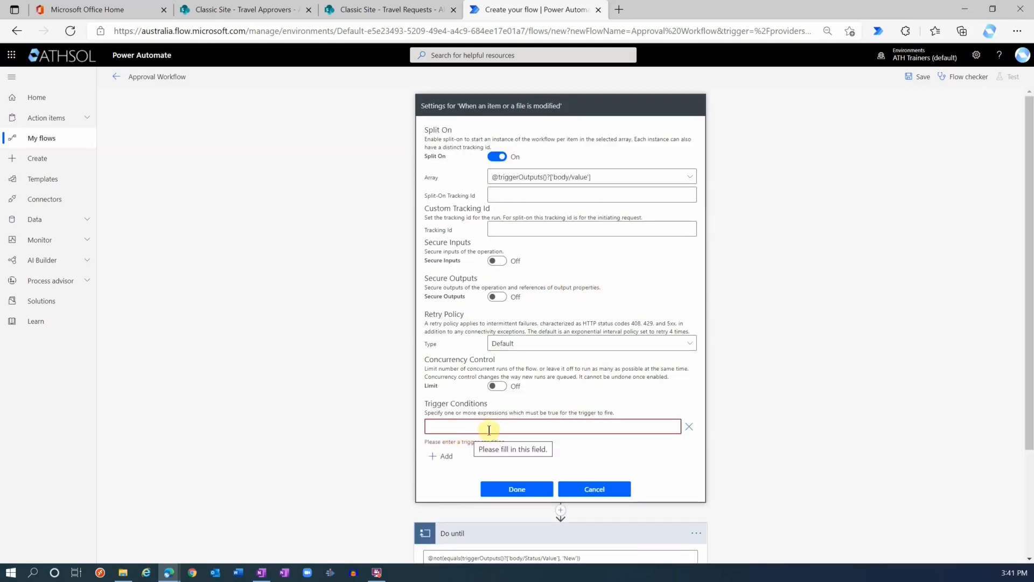
left_click(498, 427)
key("ctrl+v")
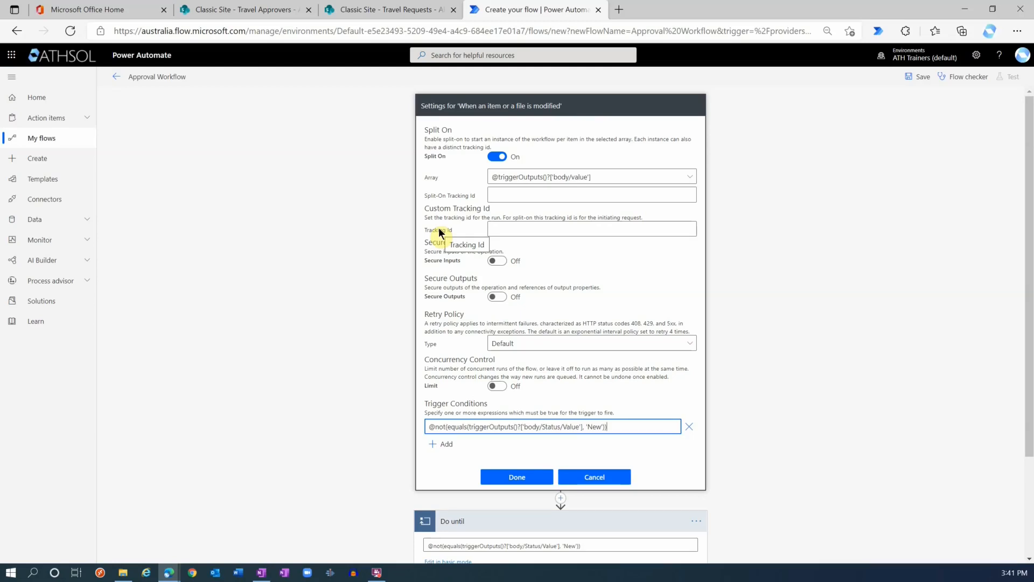
left_click(530, 477)
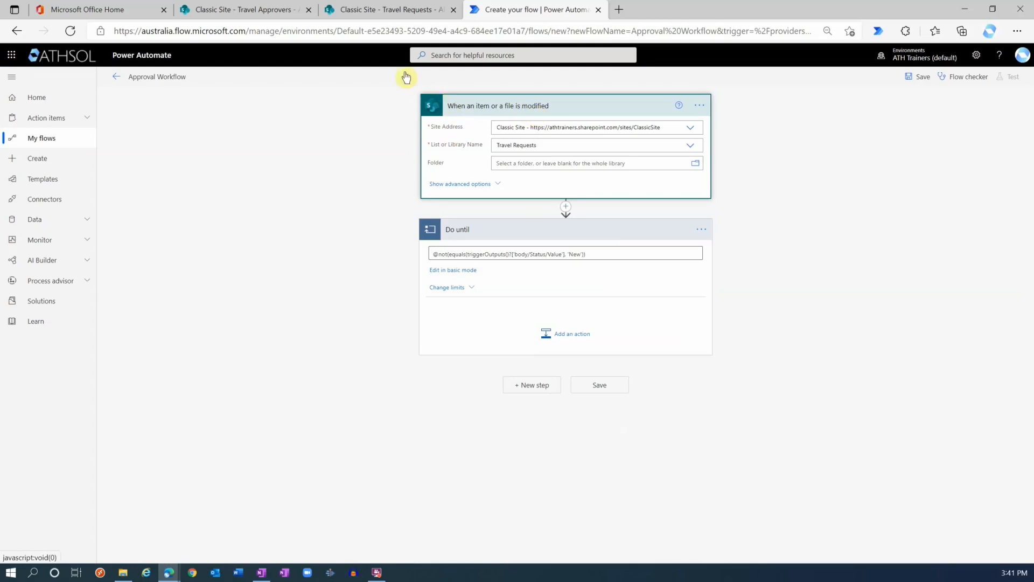
Step: In the SharePoint Travel Requests list, examine the columns from Status to Approvers Done, and return to the Approval Workflow flow
left_click(369, 11)
left_click_drag(703, 559, 958, 546)
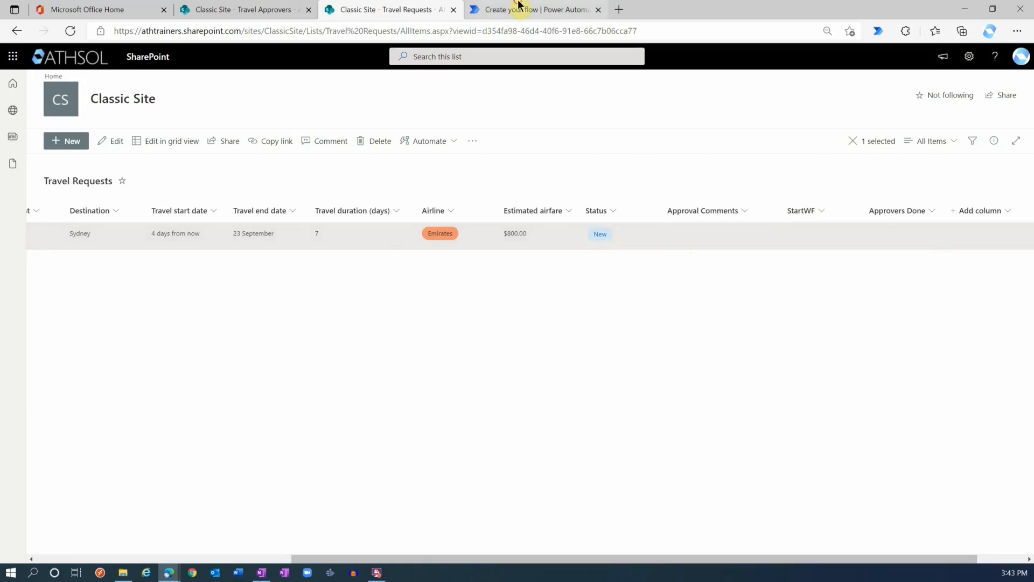
left_click(517, 9)
Step: Change the Do until condition so that StartWF is not equal to No
left_click(462, 270)
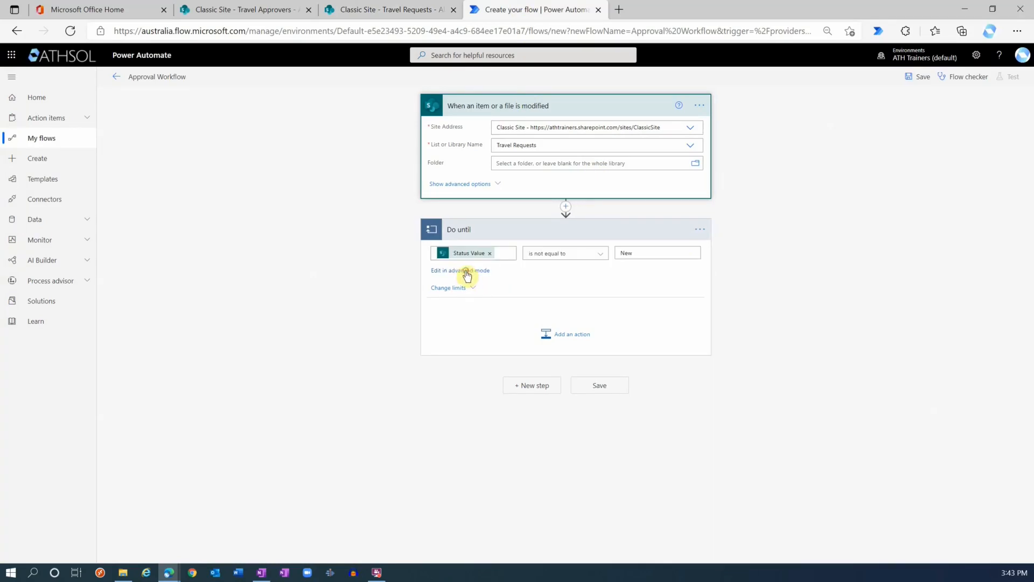
left_click(489, 253)
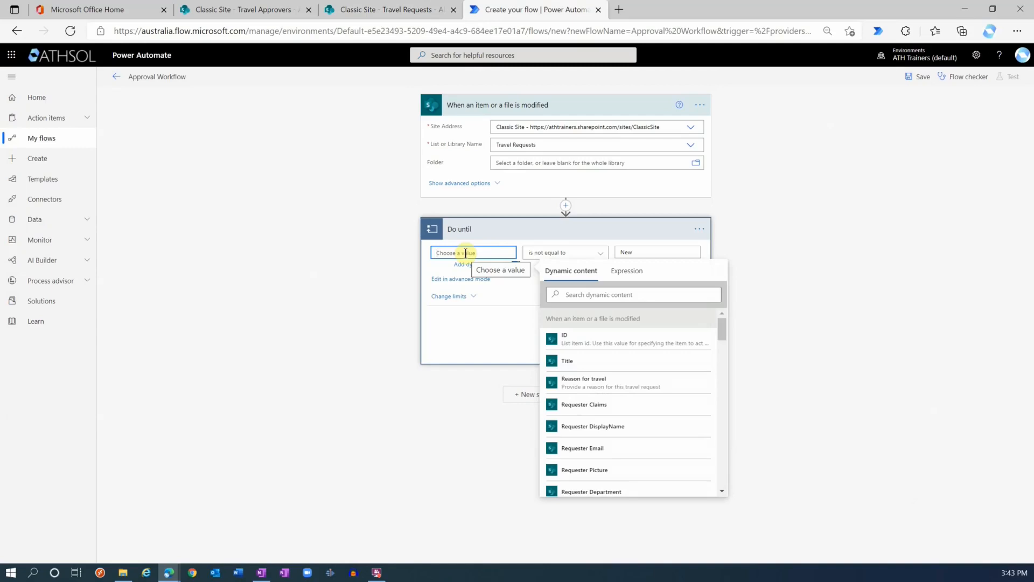
left_click(600, 295)
type("start")
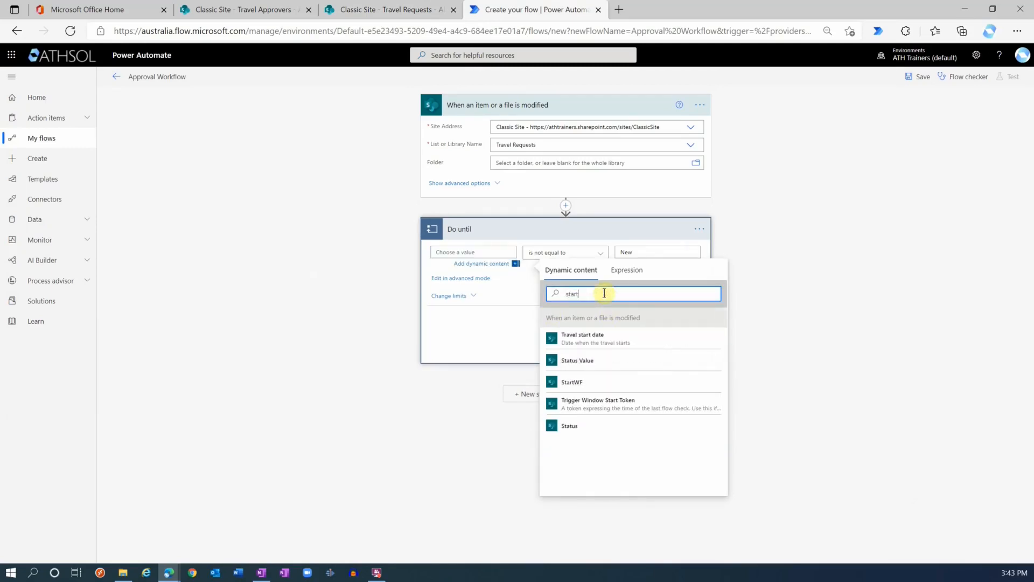
left_click(581, 382)
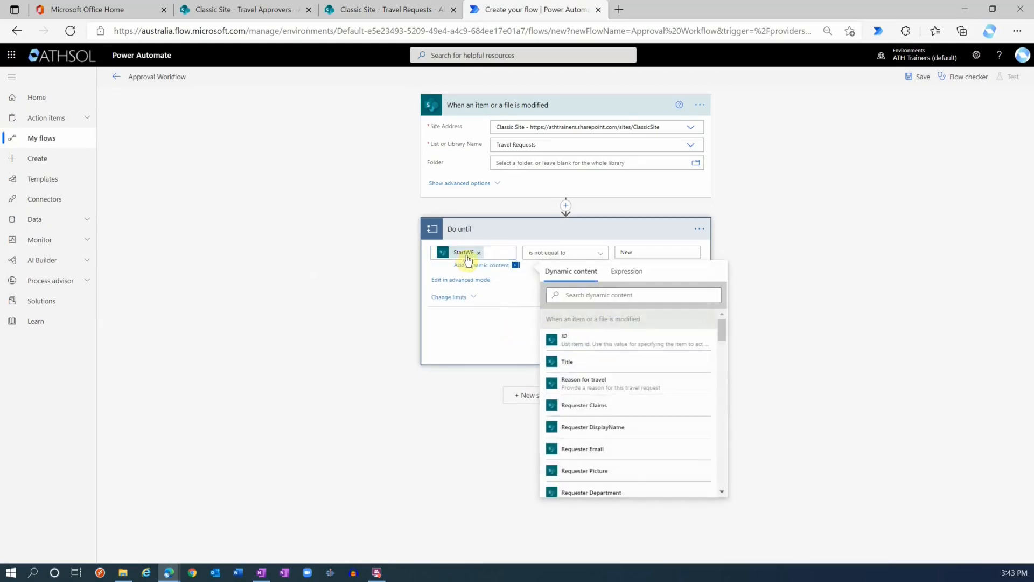
left_click(643, 252)
key("BackSpace")
key("BackSpace")
type("o")
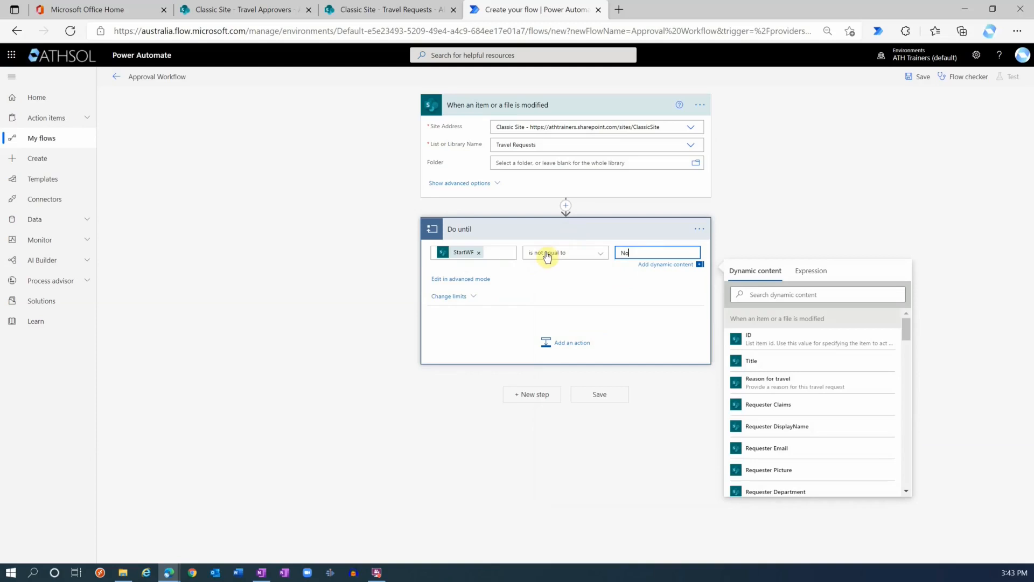
Step: Copy the Do until condition's advanced-mode expression into a new Notepad document
left_click_drag(570, 253, 422, 251)
key("ctrl+c")
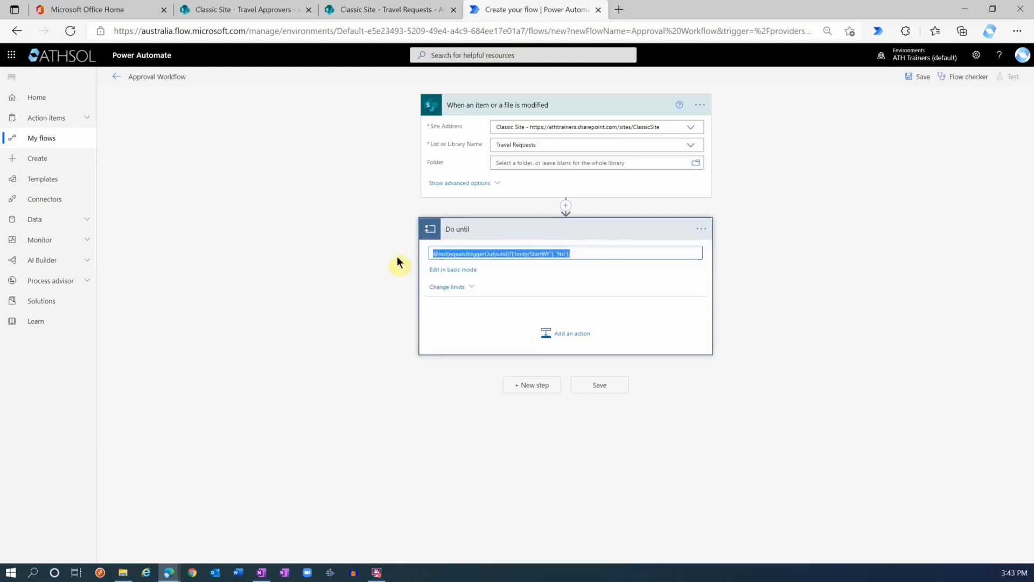
left_click(11, 572)
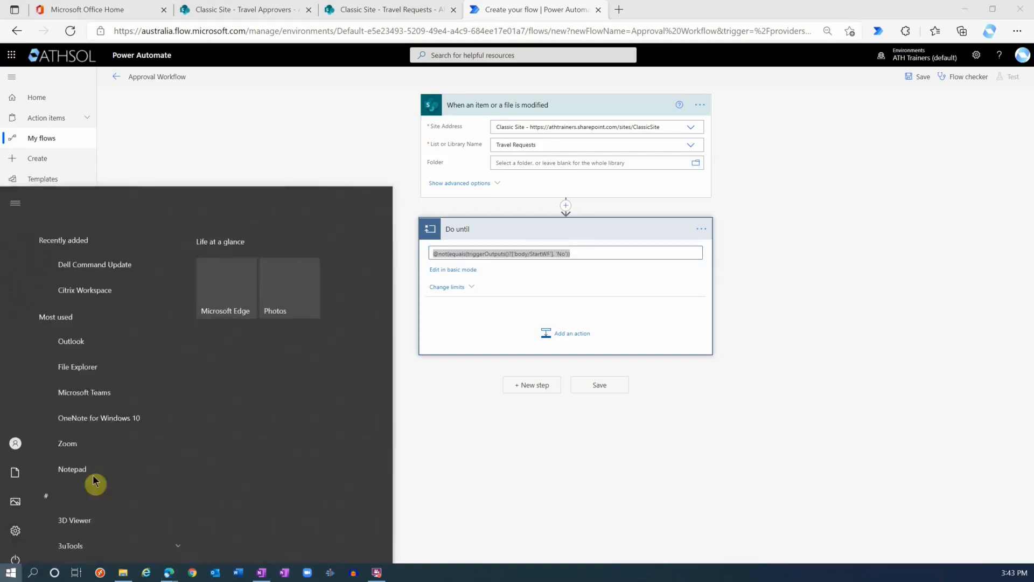
type("note")
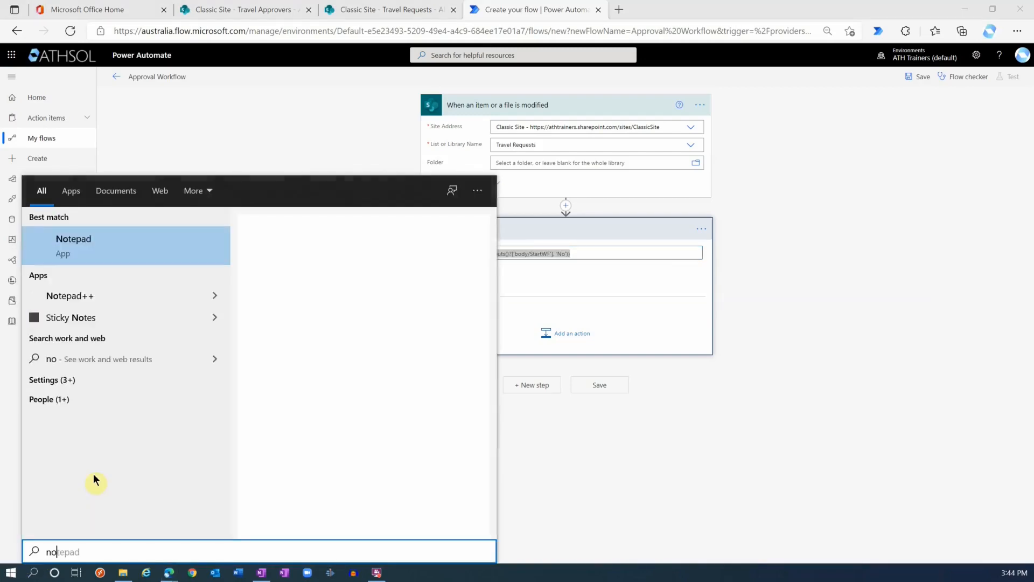
left_click(137, 251)
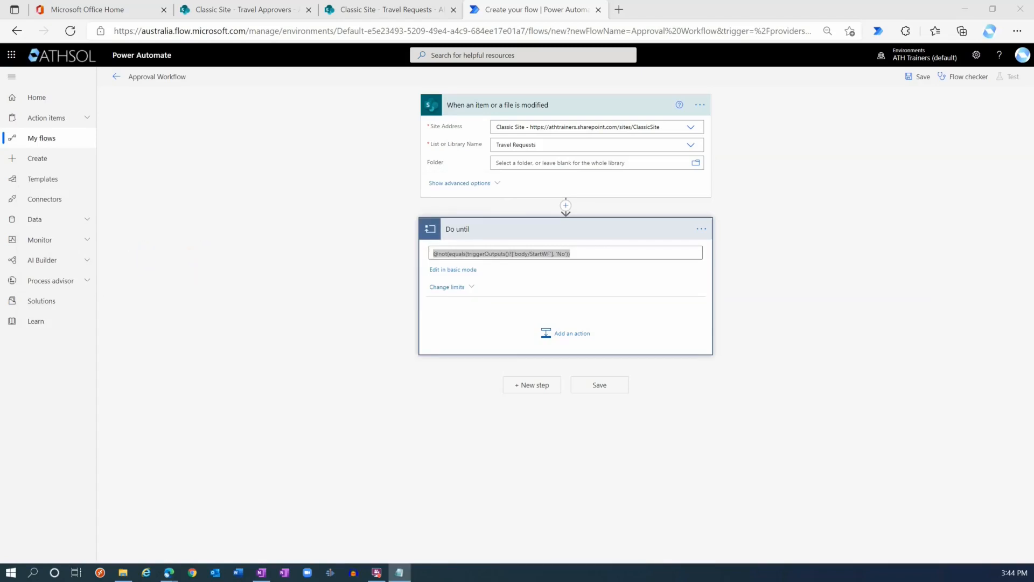
left_click_drag(199, 116, 561, 151)
key("ctrl+v")
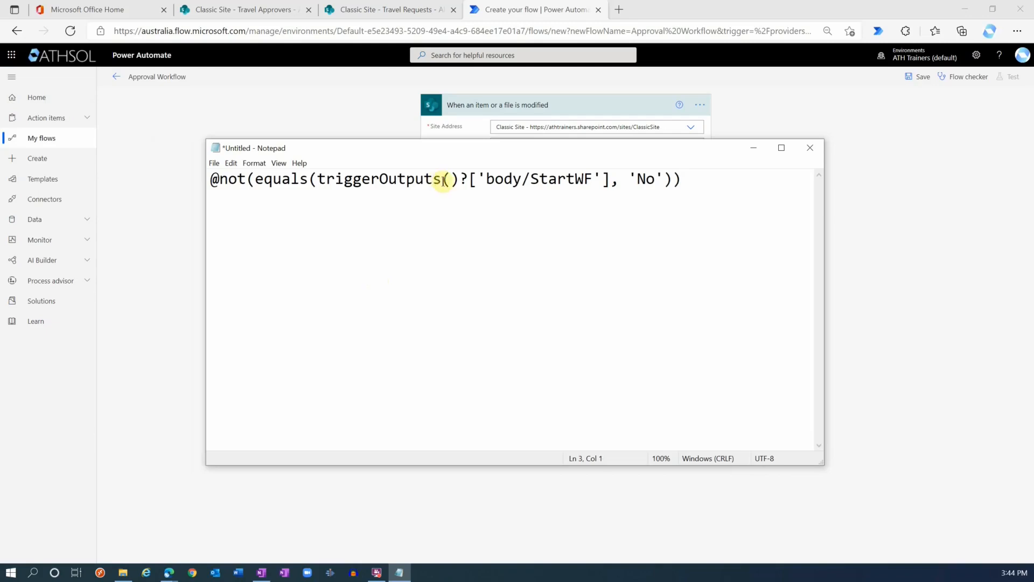
Step: Copy the Status/Value trigger condition from the modified-item trigger's settings and paste it below the StartWF expression in Notepad
left_click(699, 105)
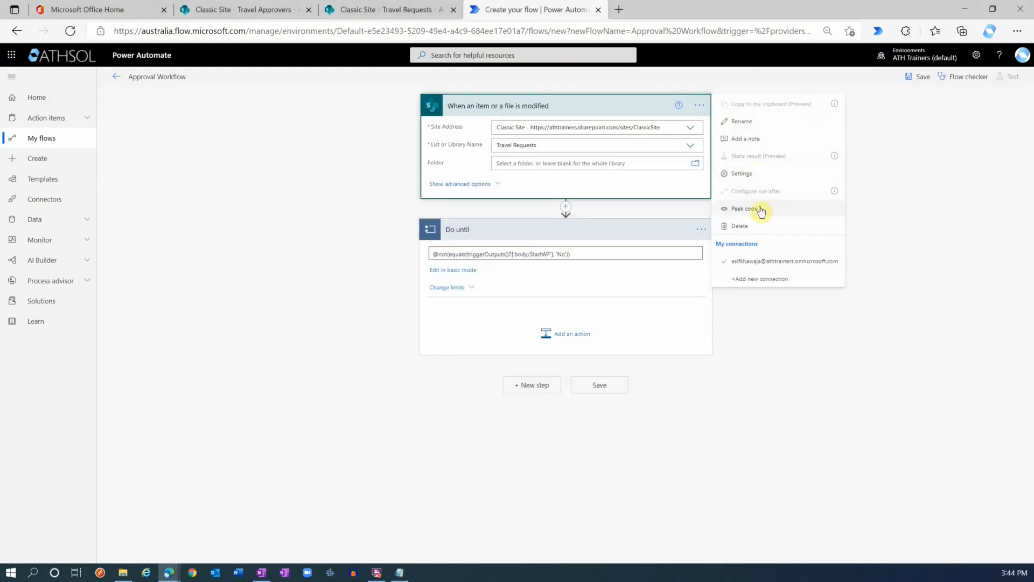
left_click(745, 173)
left_click_drag(613, 426, 423, 425)
key("ctrl+c")
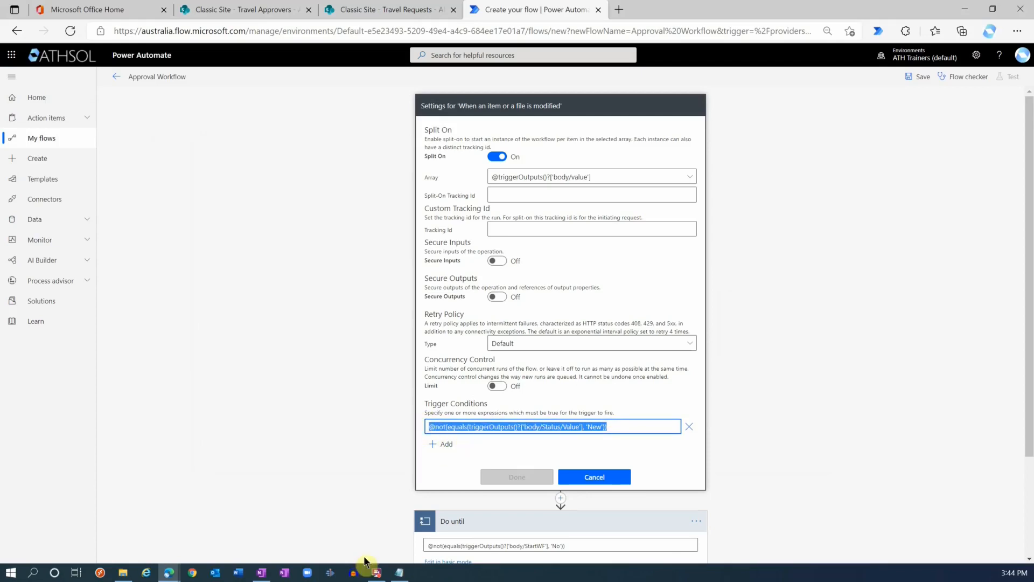
left_click(399, 572)
key("ctrl+v")
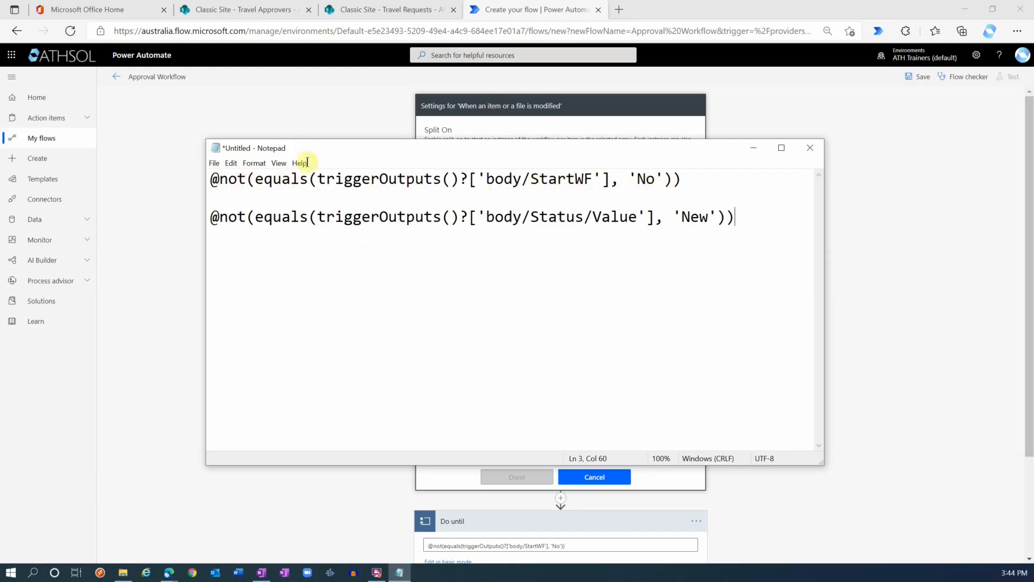
Step: Insert and( after the @ of the StartWF expression and put a comma at the end of that line
left_click(220, 179)
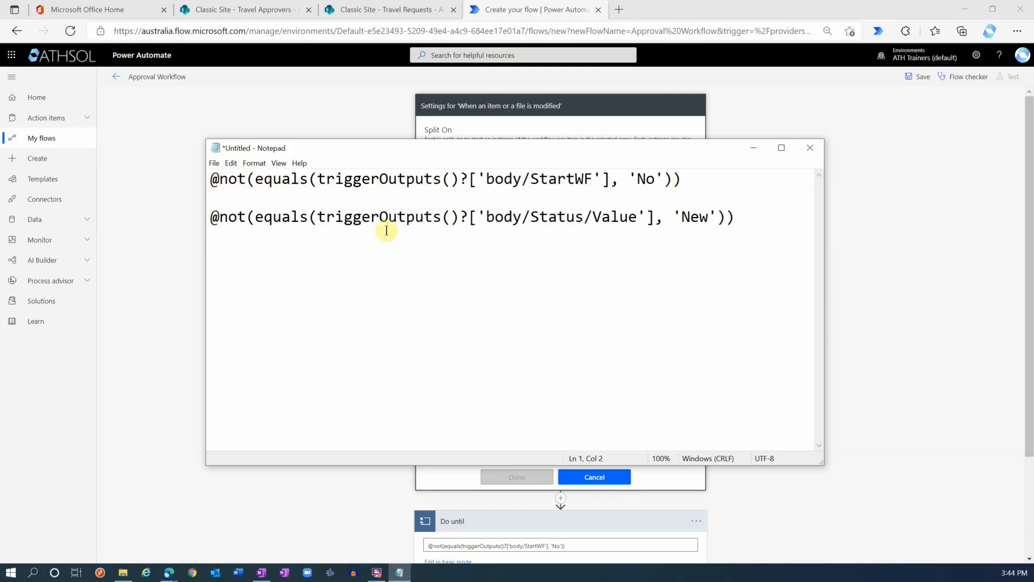
type("and(")
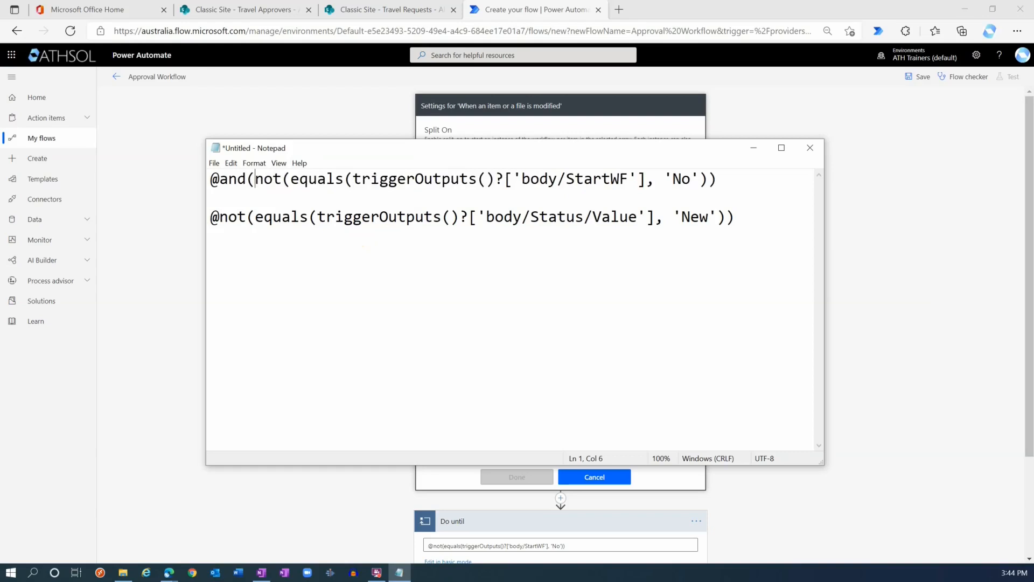
left_click_drag(256, 179, 721, 180)
left_click(727, 180)
type(",")
Step: Remove the @ from the Status/Value expression, join it directly after the comma, and close the whole and expression with a final parenthesis
left_click(220, 218)
key("BackSpace")
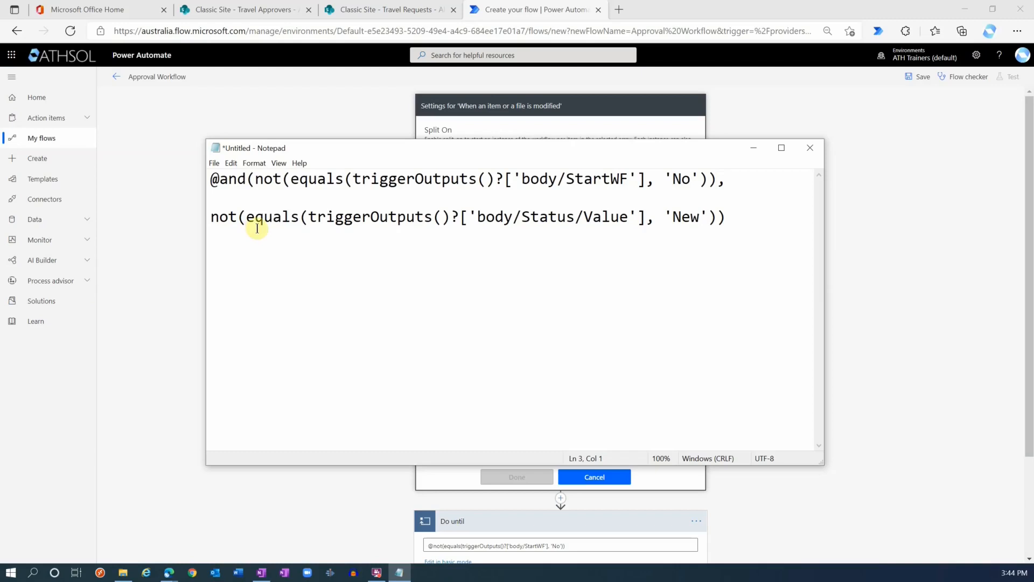
key("BackSpace")
key("BackSpace")
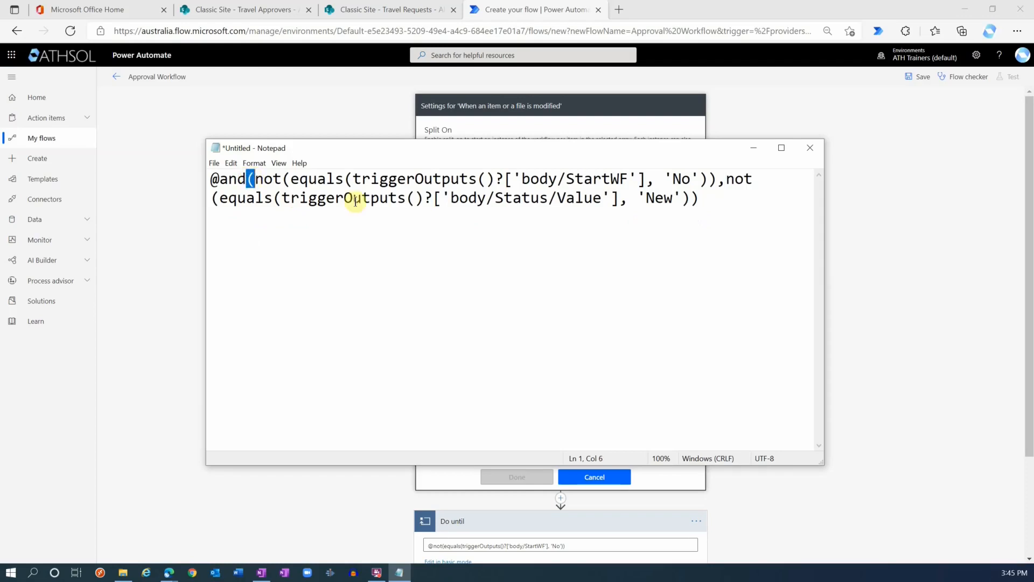
left_click(711, 198)
type(")")
double_click(235, 178)
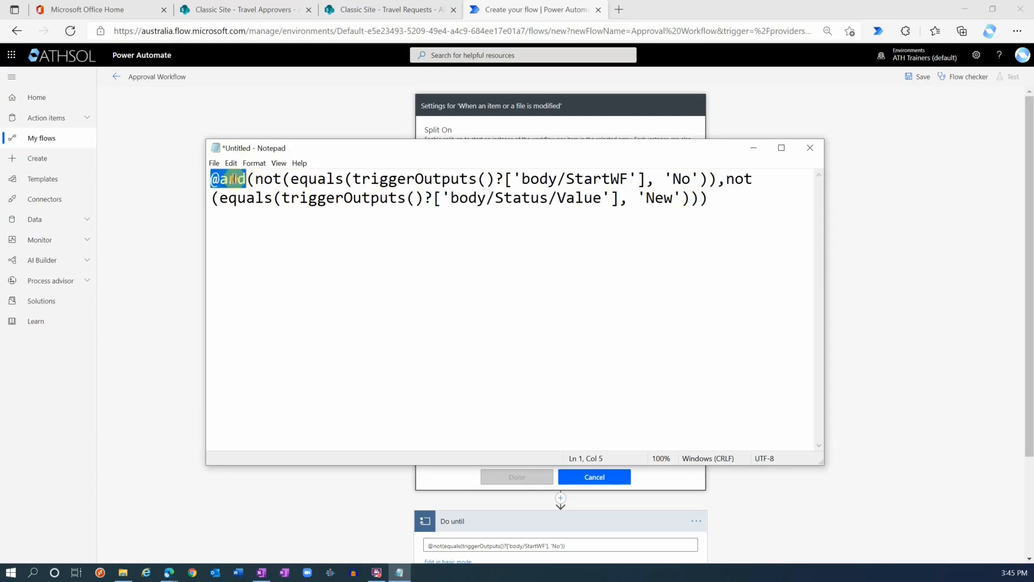
left_click_drag(255, 178, 717, 178)
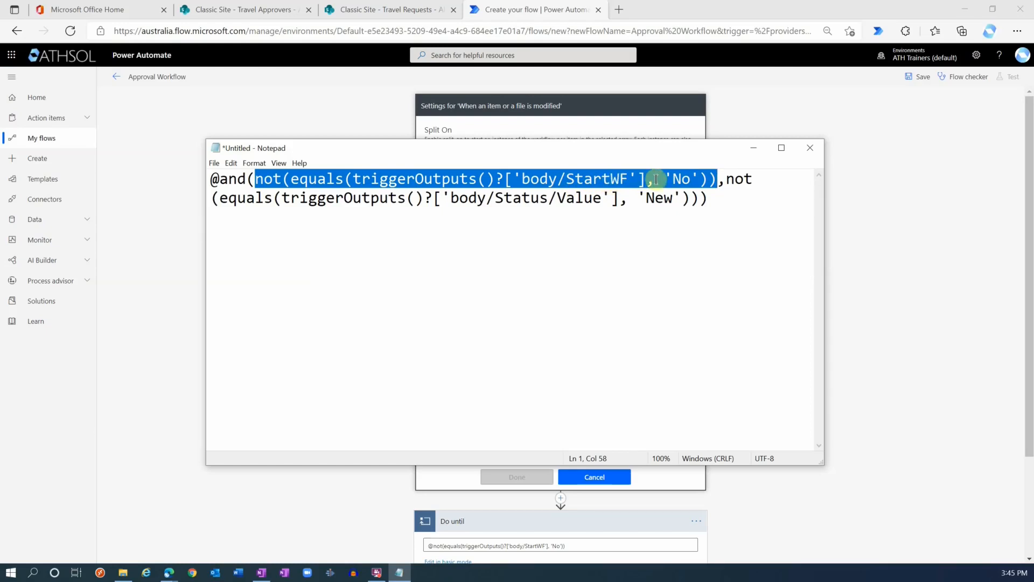
left_click_drag(726, 179, 698, 198)
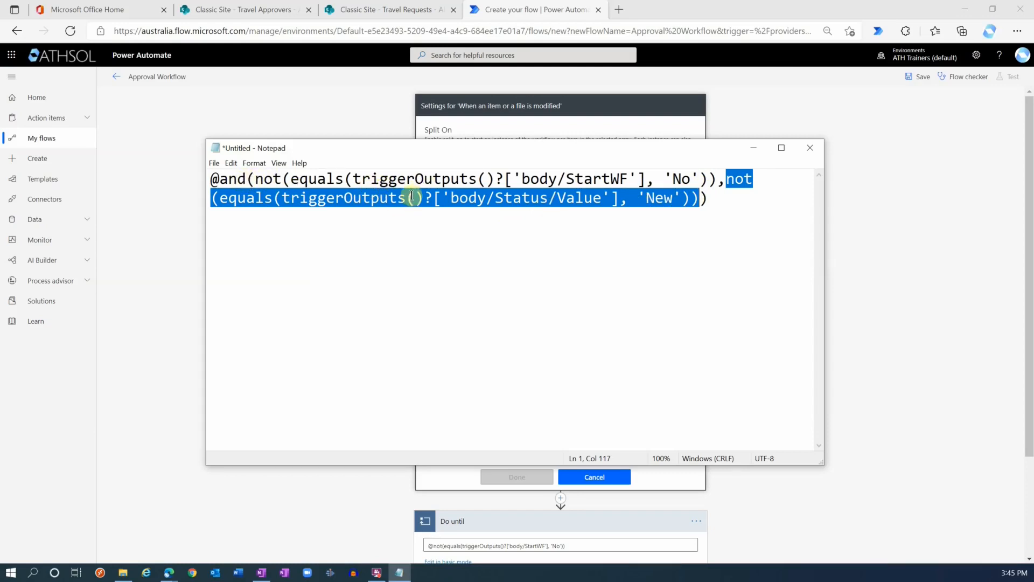
left_click(427, 223)
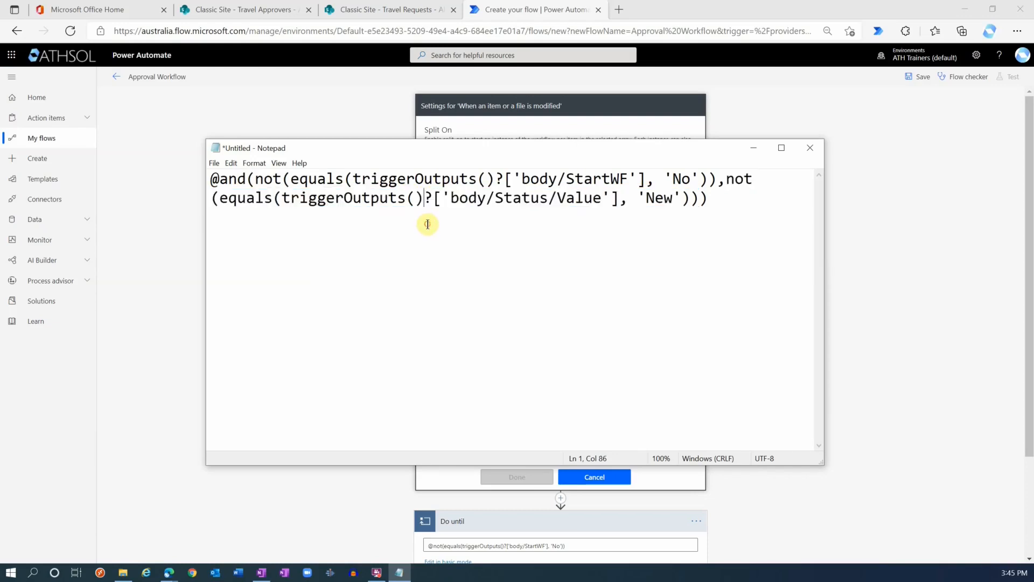
key("ctrl+a")
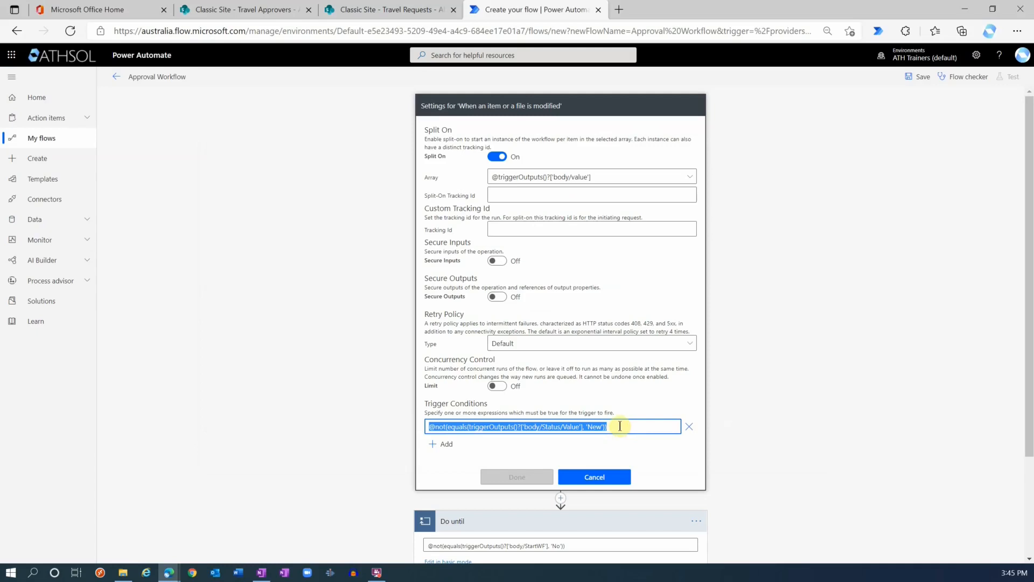
left_click(619, 426)
key("ctrl+a")
key("BackSpace")
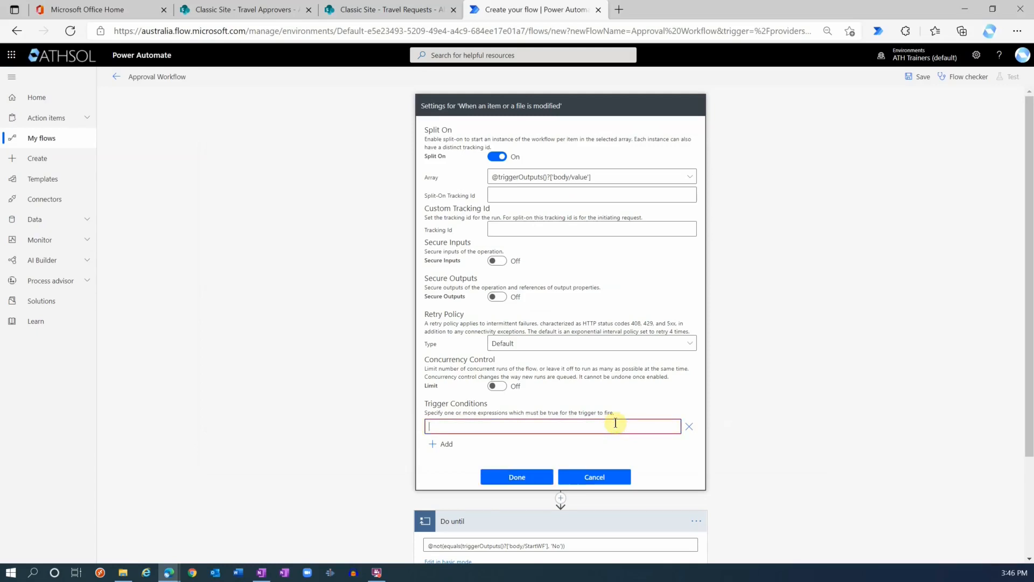
key("ctrl+v")
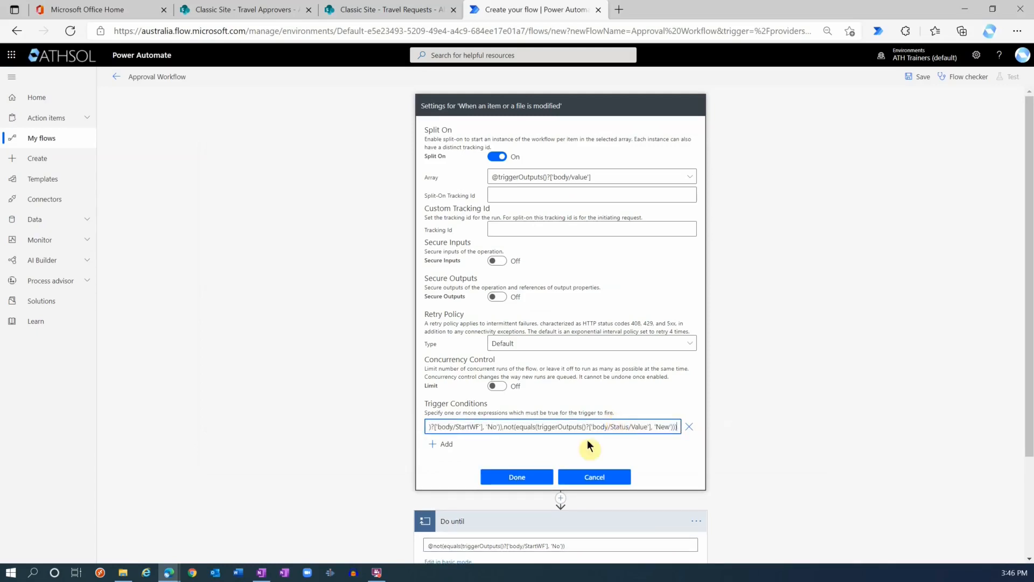
left_click(517, 477)
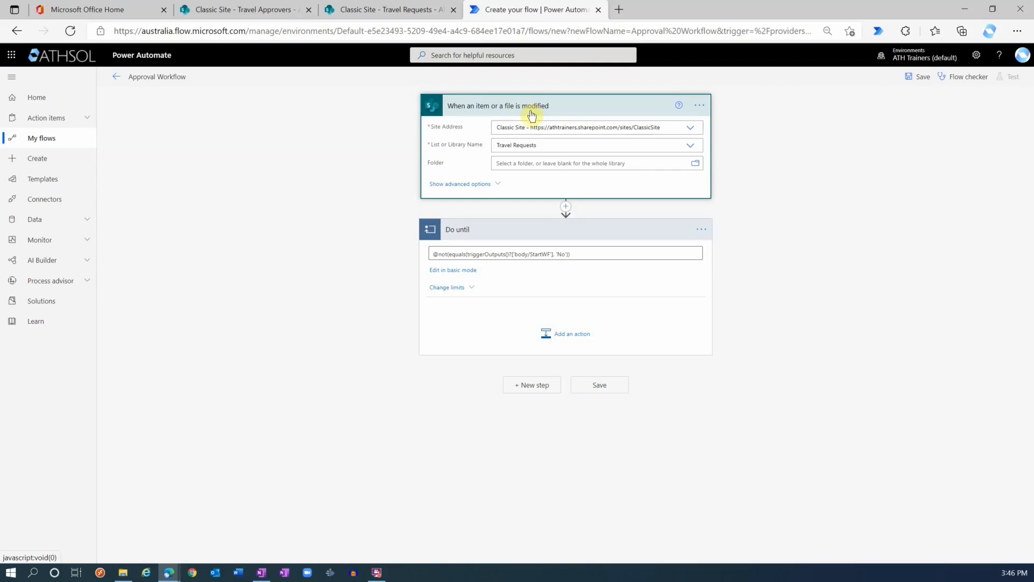
Step: Examine the fields of the Trip to Sydney item in the SharePoint Travel Requests list, and close its details
left_click(382, 10)
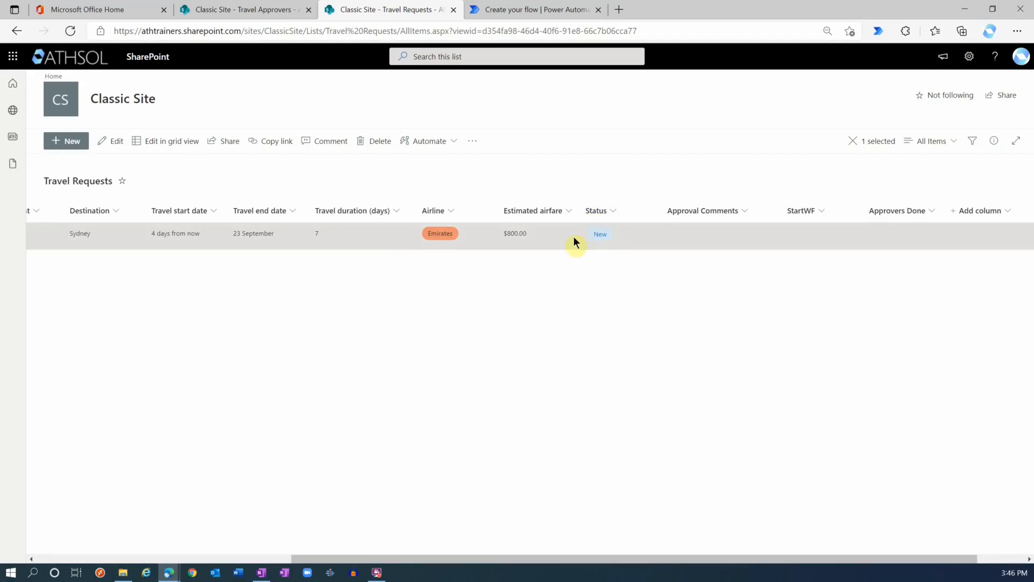
left_click(204, 239)
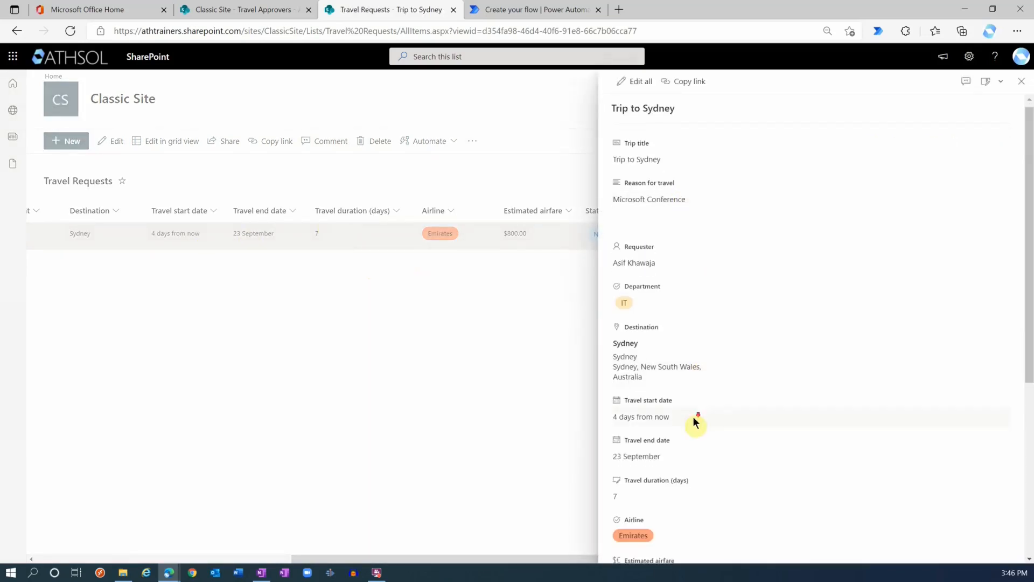
scroll(694, 423, "down", 5)
scroll(692, 422, "up", 5)
scroll(691, 365, "down", 5)
scroll(693, 362, "up", 5)
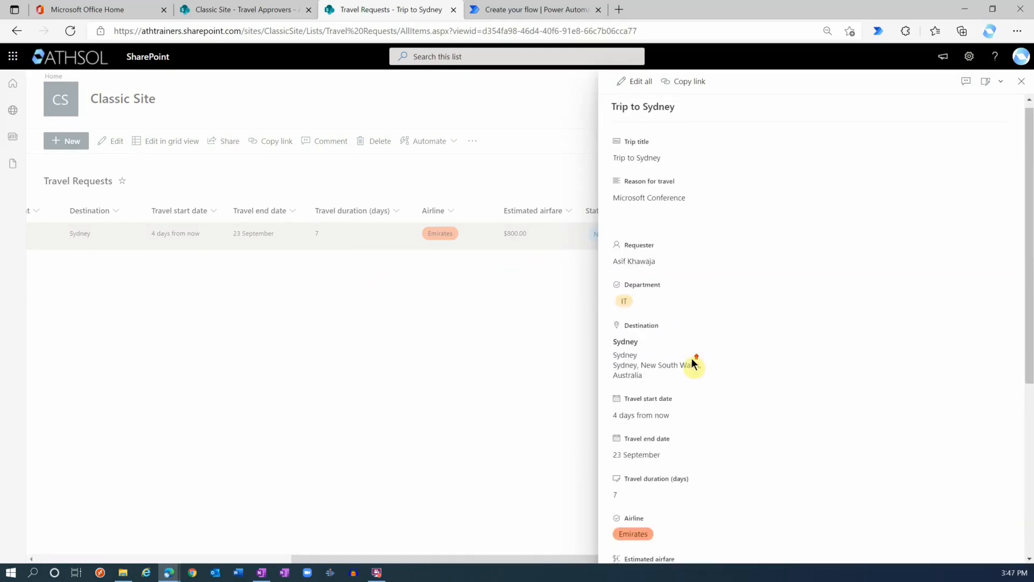
left_click(1021, 82)
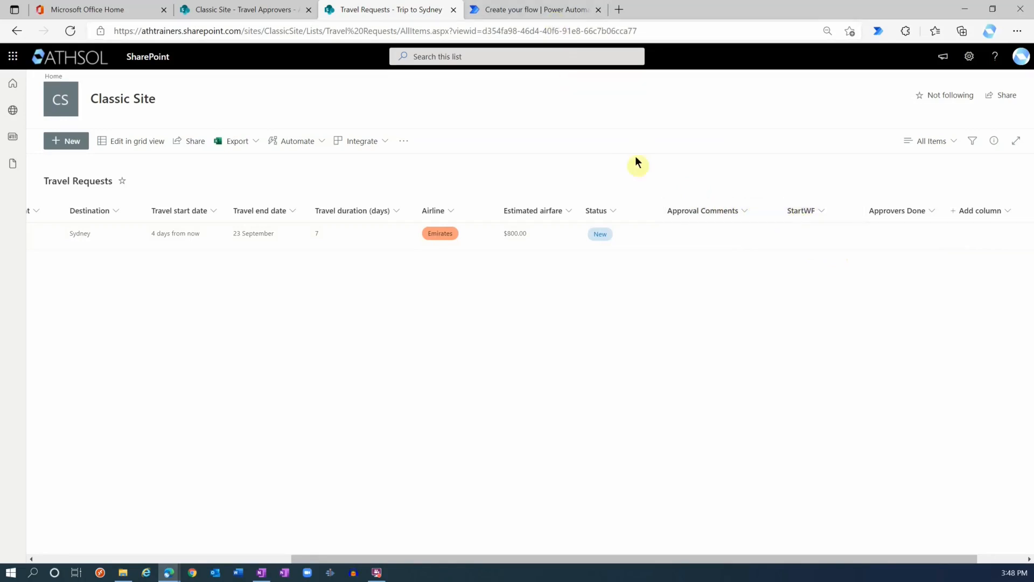
Step: Return to the Approval Workflow flow and delete the Do until action
left_click(528, 4)
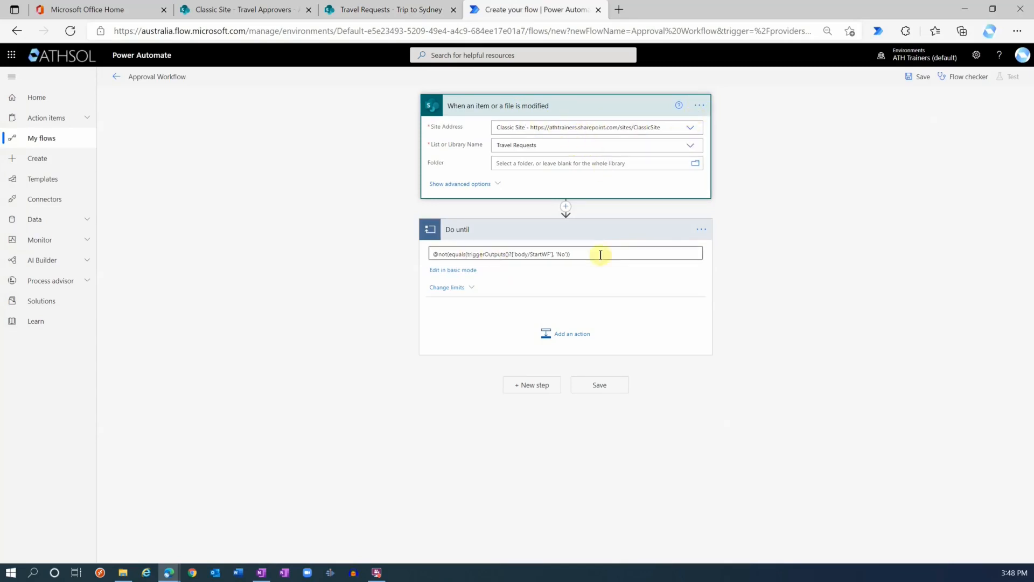
left_click(700, 229)
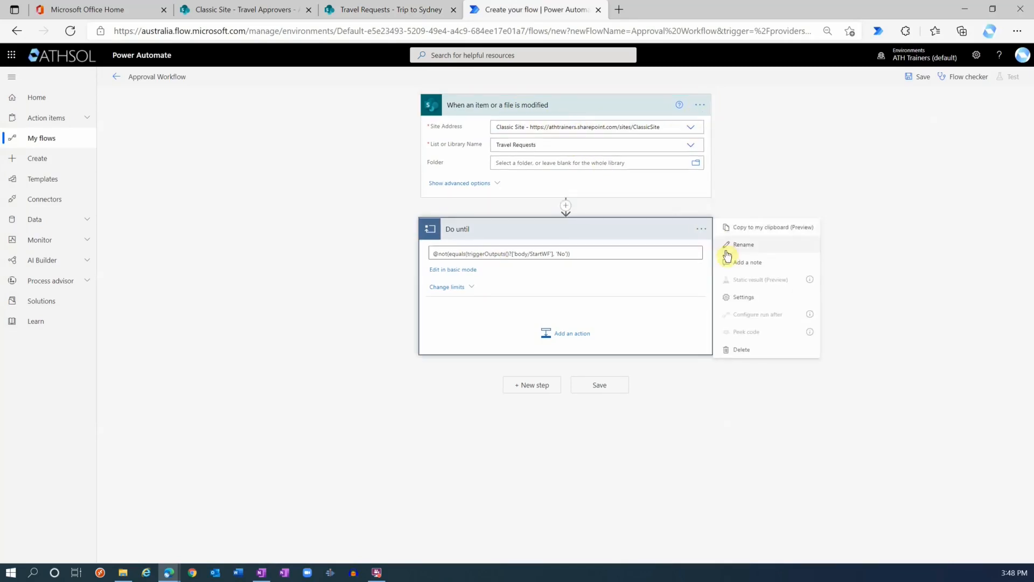
left_click(741, 349)
left_click(524, 326)
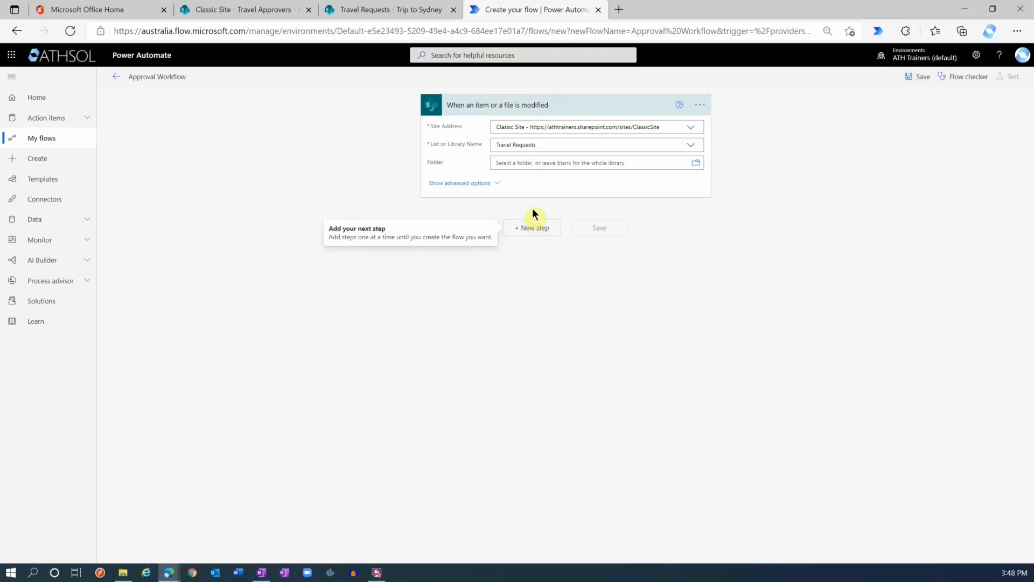
Step: Add the SharePoint Get items action as the step after the modified-item trigger
left_click(528, 230)
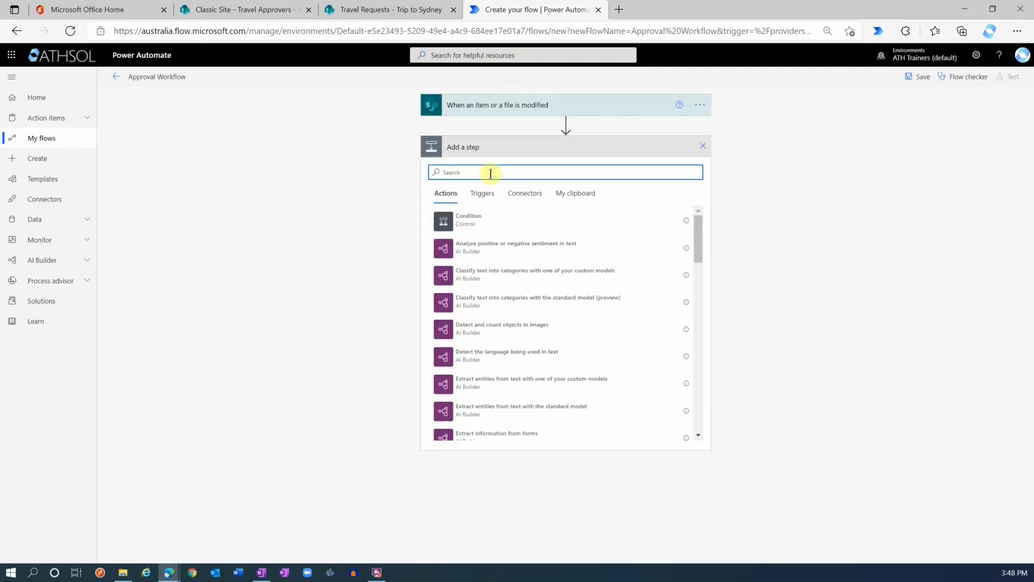
type("get items")
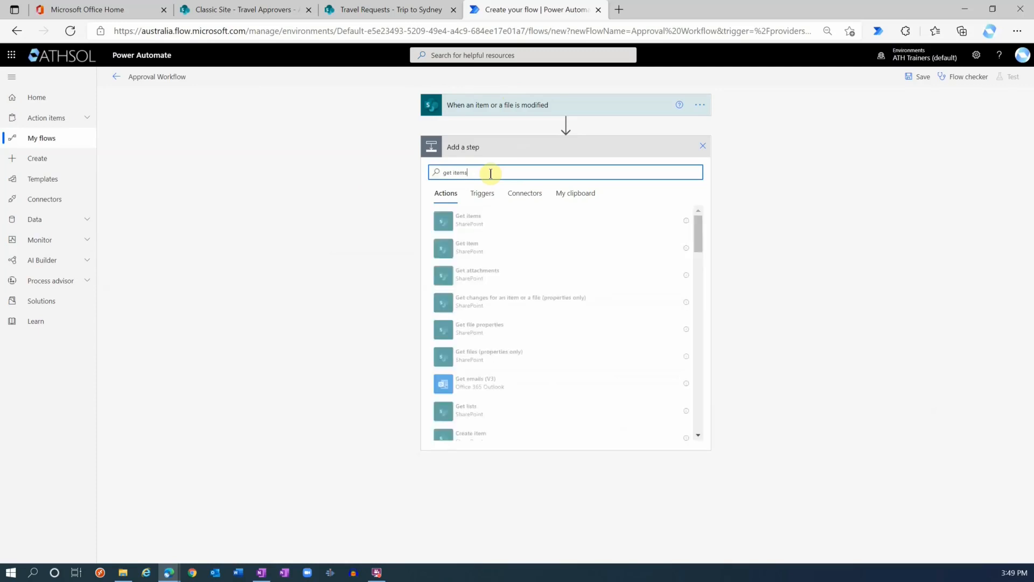
left_click(539, 220)
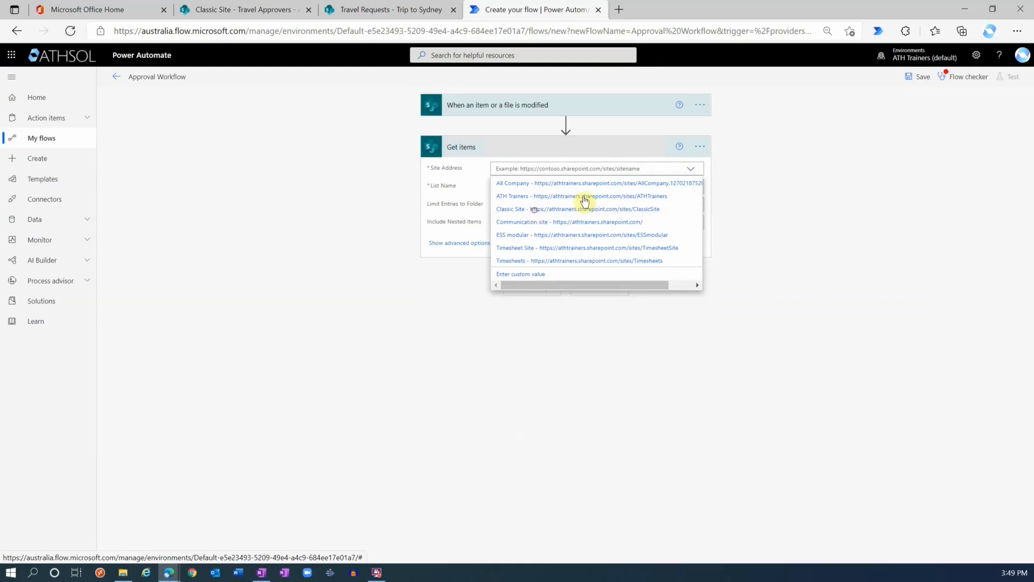
Step: Point the Get items action at the Travel Approvers list on Classic Site and show its advanced options
left_click(583, 198)
left_click(673, 187)
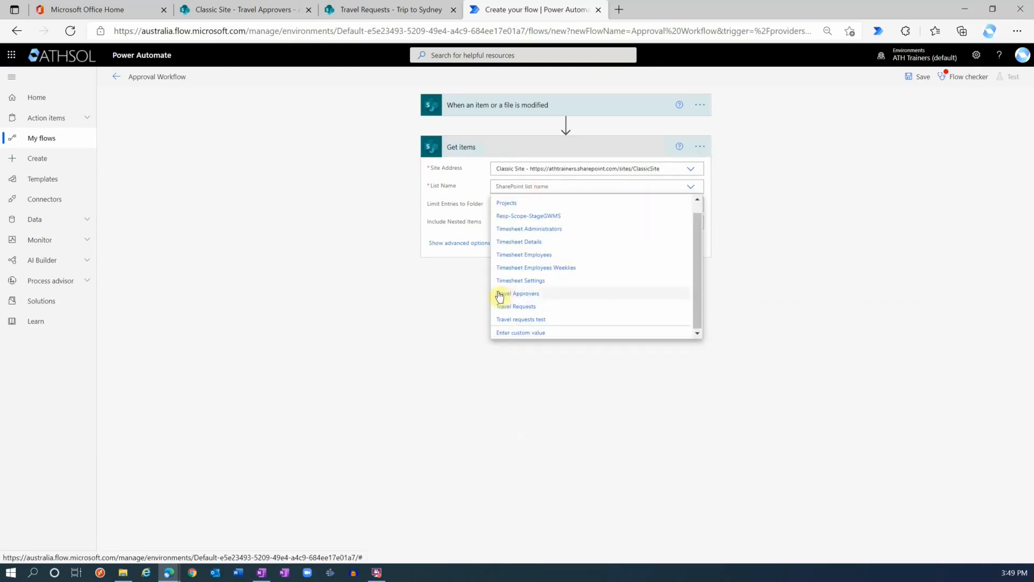
left_click(544, 293)
left_click(455, 243)
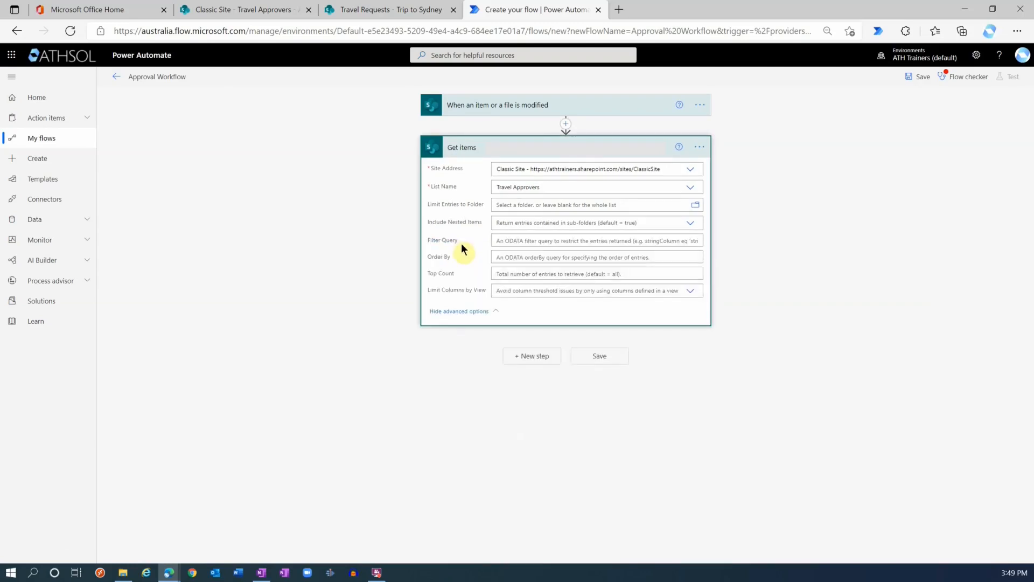
Step: Set the Get items filter query to Title eq Department Value from the trigger, checking the Travel Approvers and Travel Requests list columns
left_click(501, 240)
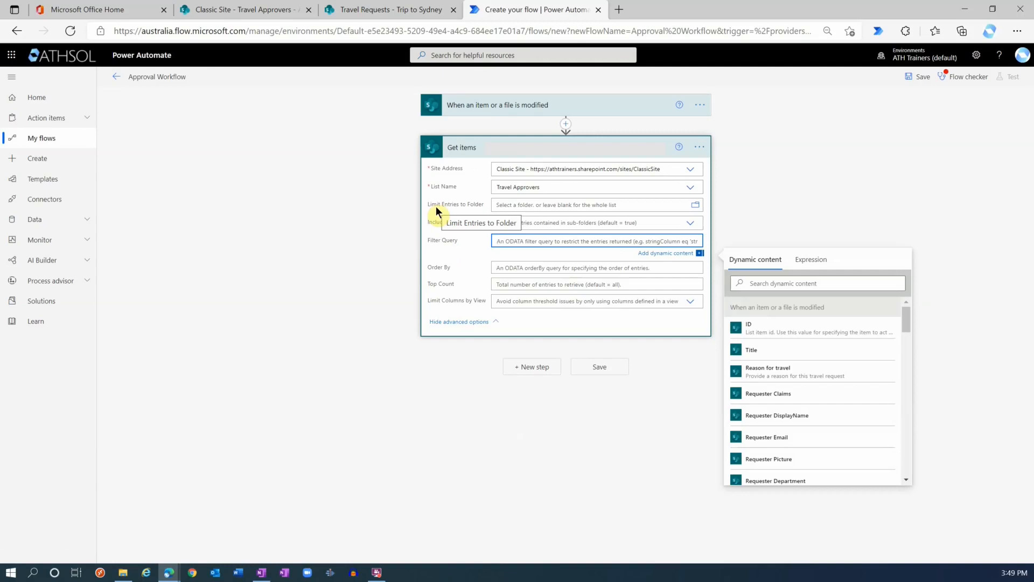
type("Title")
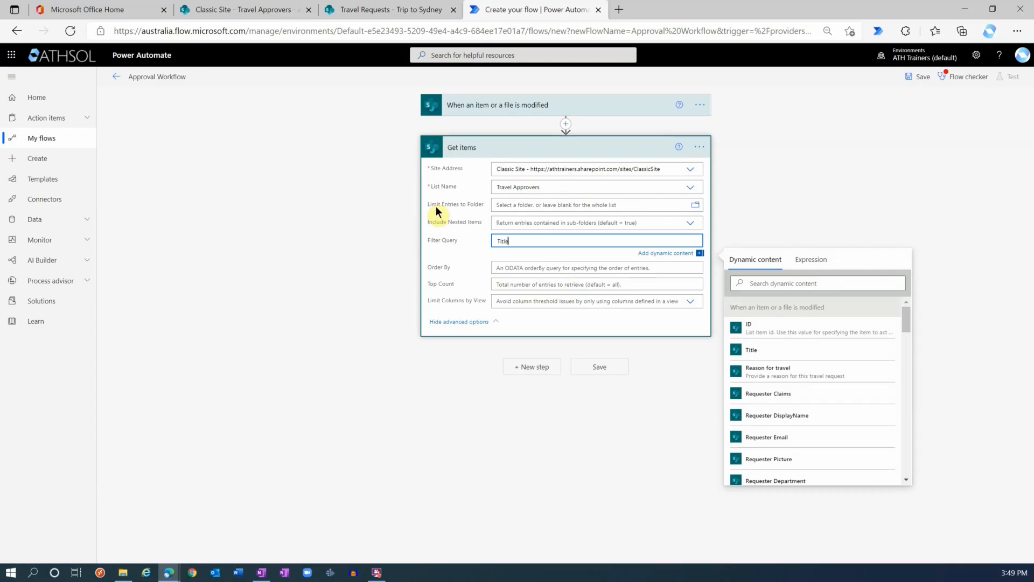
type(" eq")
left_click(253, 9)
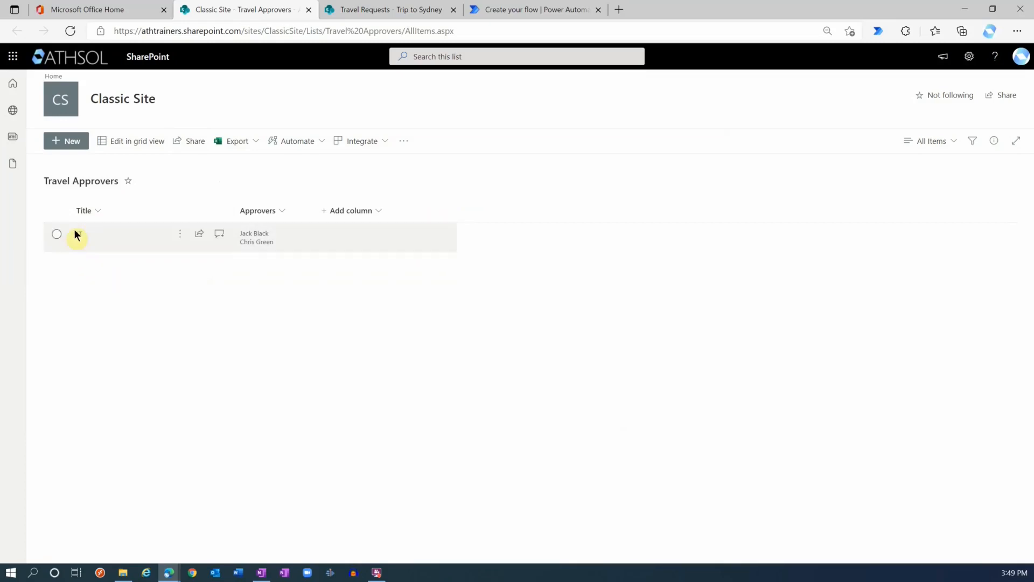
left_click(399, 9)
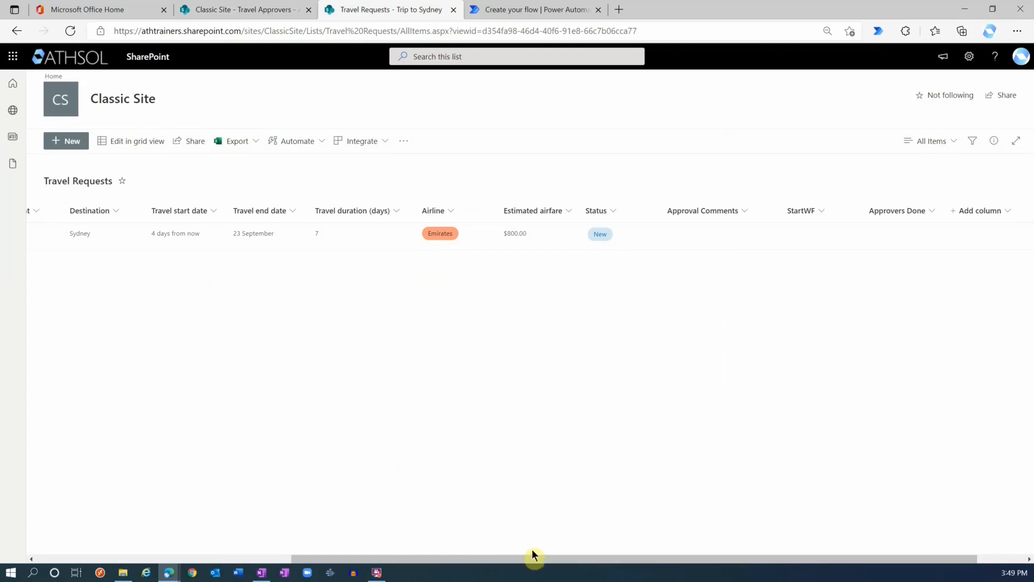
left_click_drag(509, 562, 253, 560)
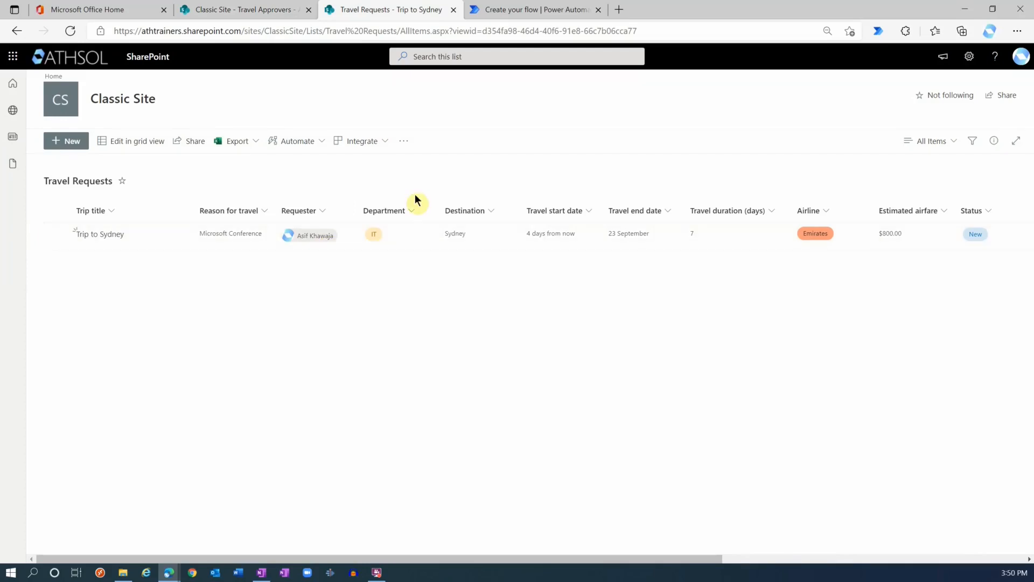
left_click(568, 7)
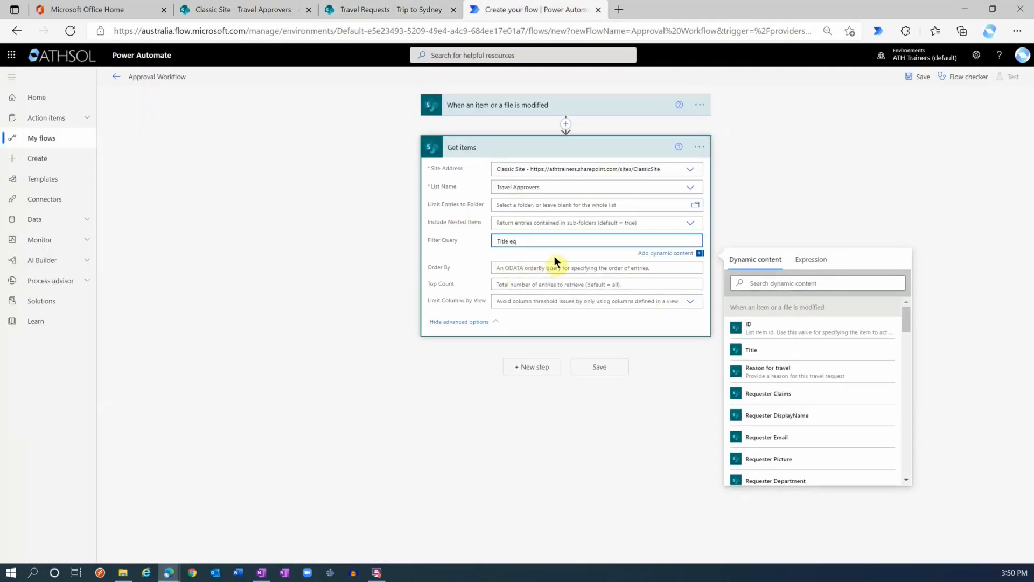
left_click(780, 282)
type("depart")
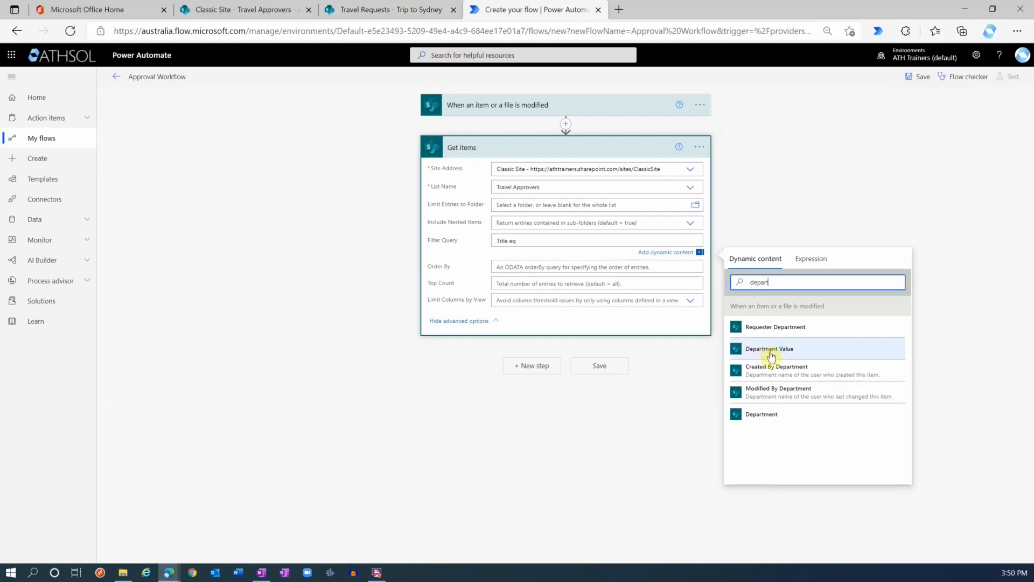
left_click(775, 351)
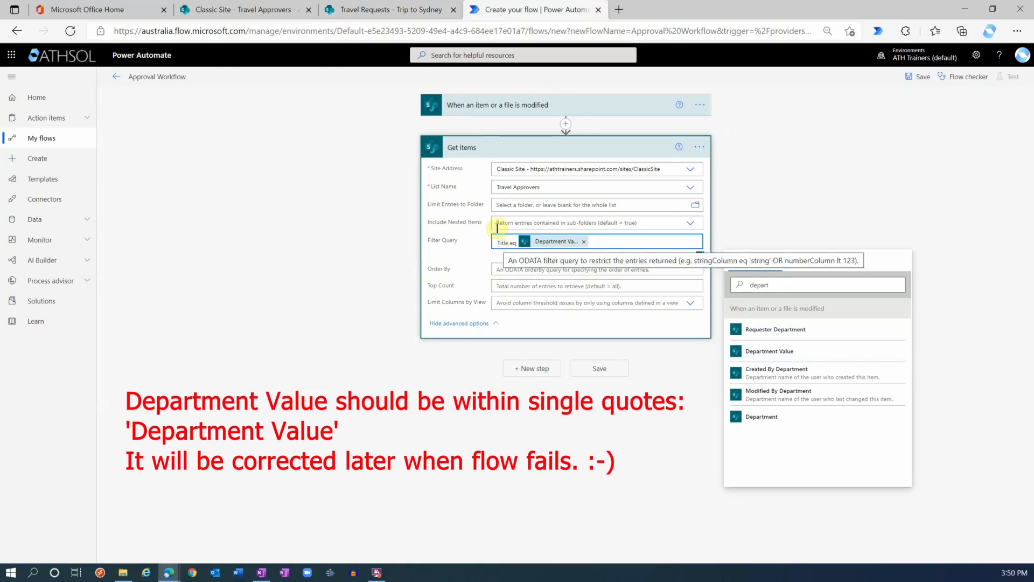
Step: Rename the Get items action to Get Approvers
left_click(701, 148)
left_click(738, 170)
left_click(498, 147)
key("BackSpace")
key("BackSpace")
key("BackSpace")
key("BackSpace")
key("BackSpace")
key("BackSpace")
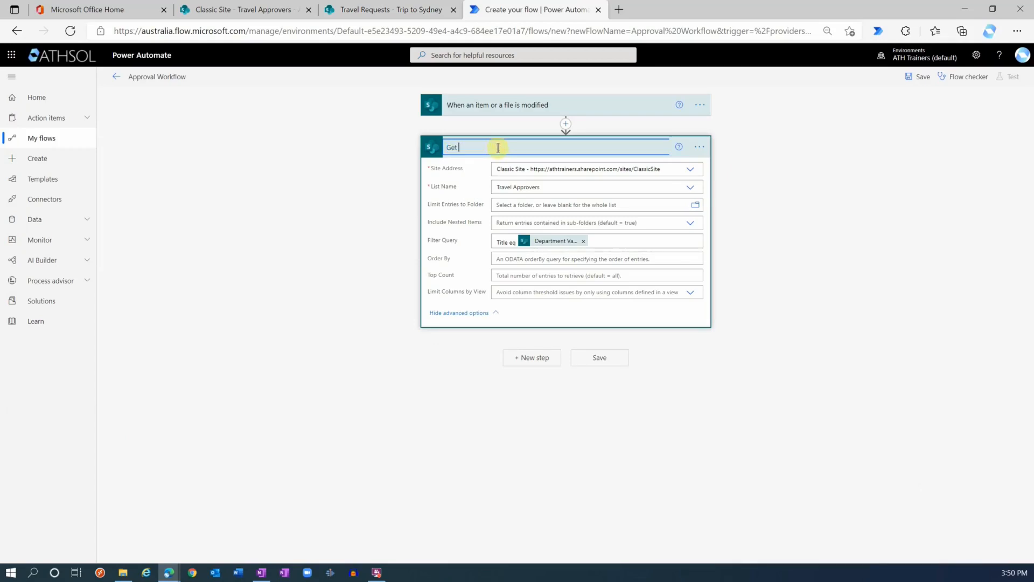
type("Approvers")
key("Return")
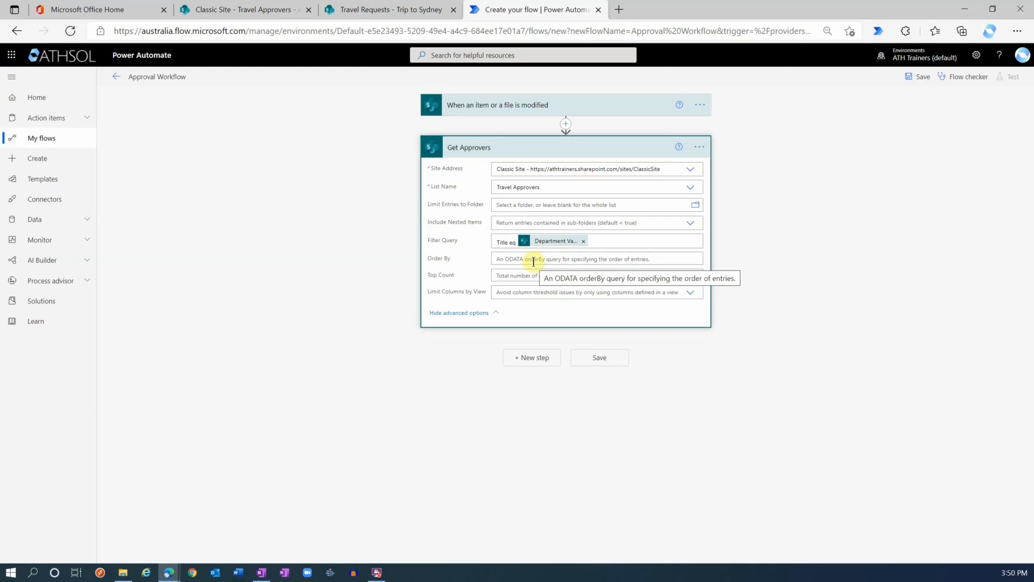
left_click(441, 338)
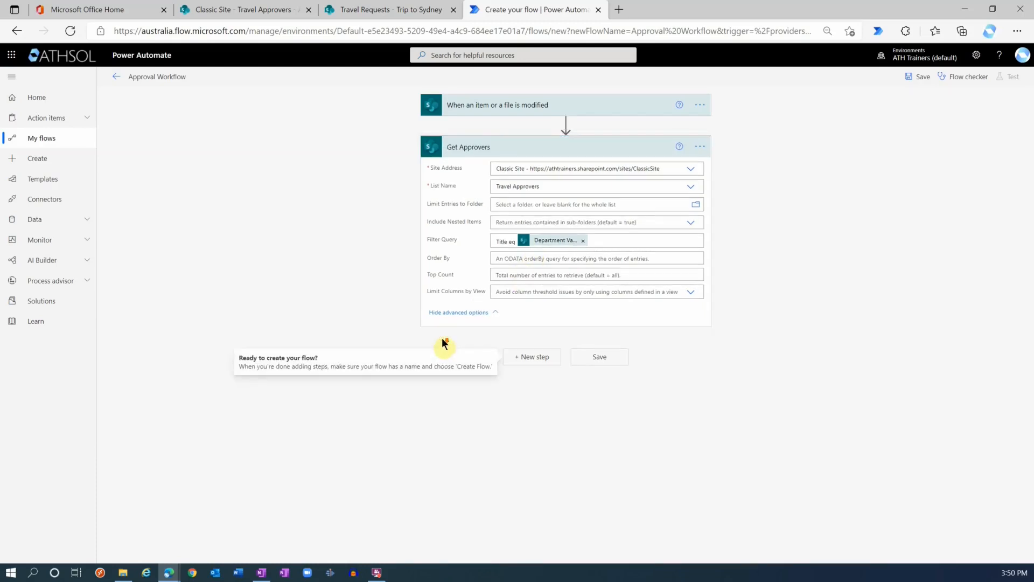
left_click(513, 398)
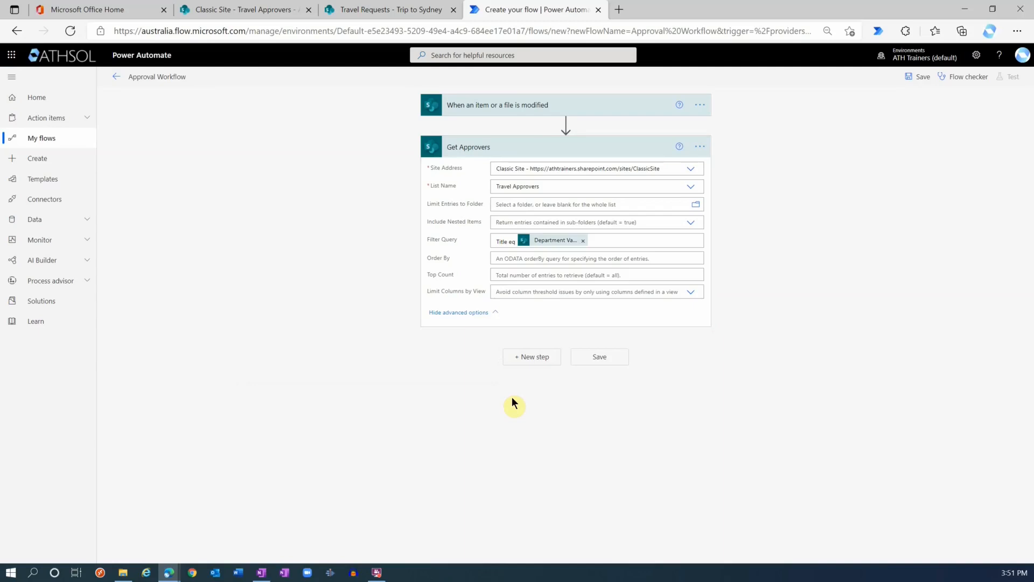
Step: Add an Initialize variable action after Get Approvers with the name varApproverEmails and the type String, leaving its value empty
left_click(534, 356)
type("var")
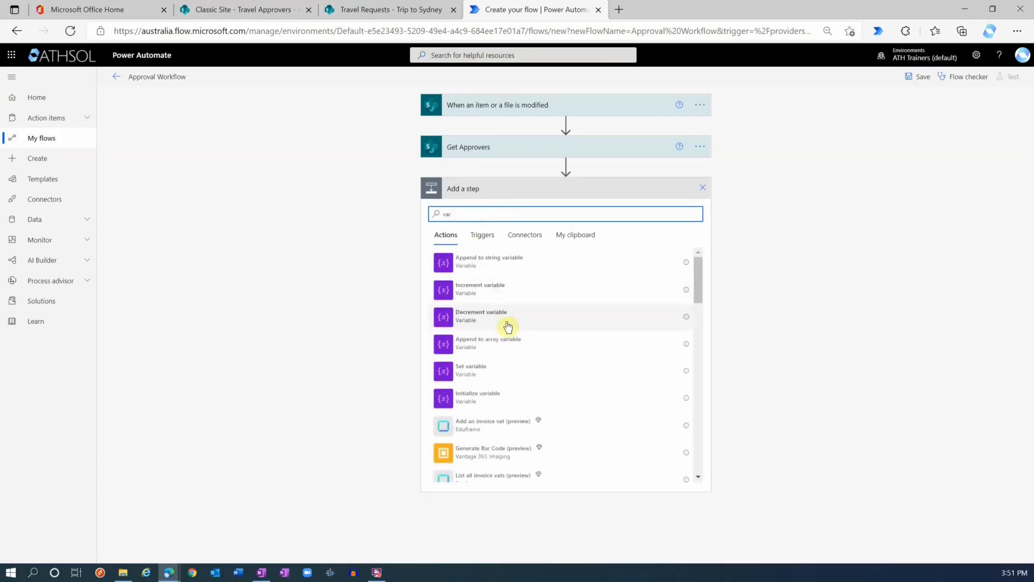
left_click(483, 397)
left_click(538, 211)
type("var")
type("ApproverEa")
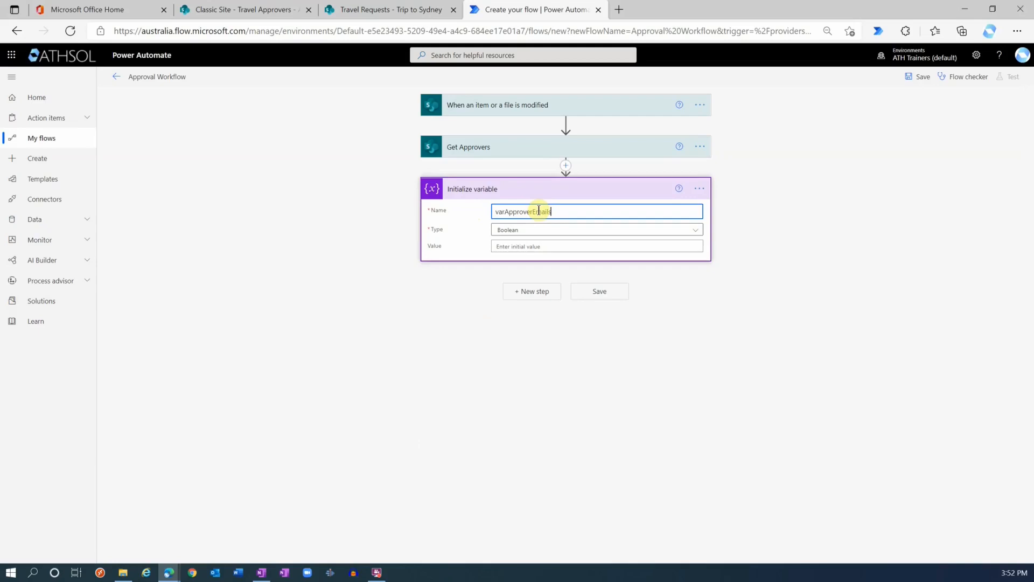
left_click(523, 229)
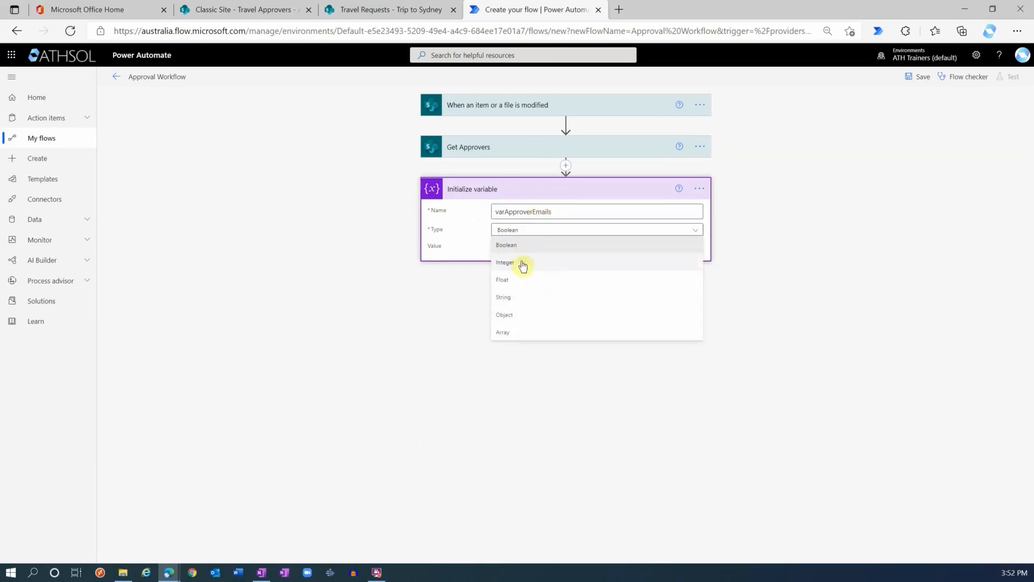
left_click(518, 297)
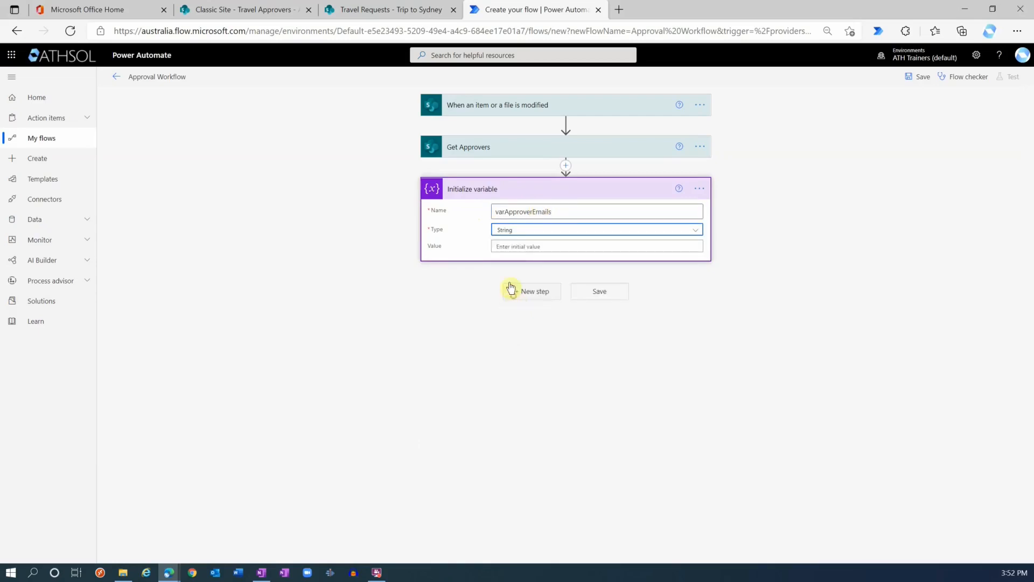
left_click(530, 246)
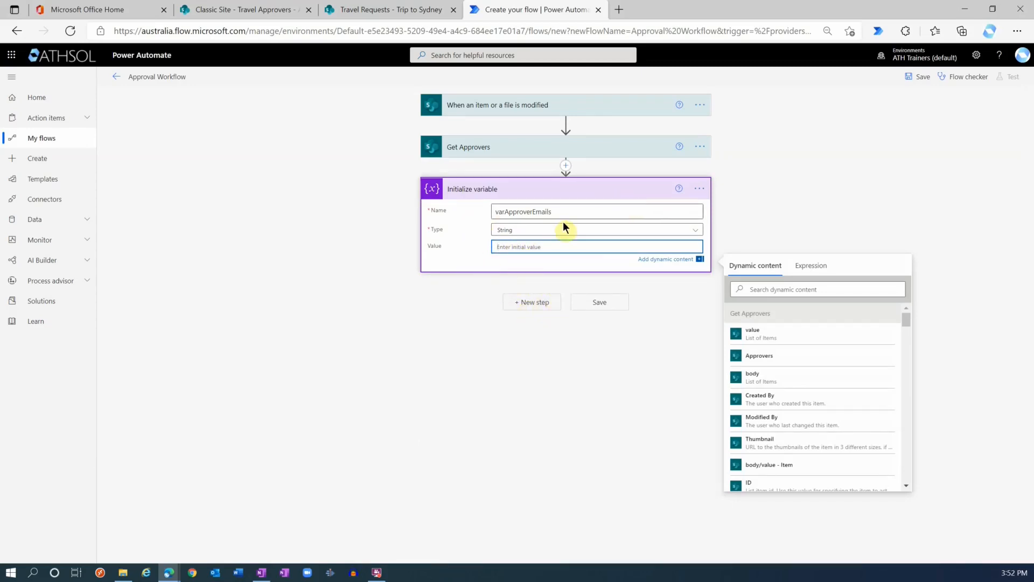
Step: Append the variable name to the action title so it reads Initialize variable varApproverEmails
left_click_drag(556, 212, 478, 210)
key("ctrl+c")
left_click(699, 187)
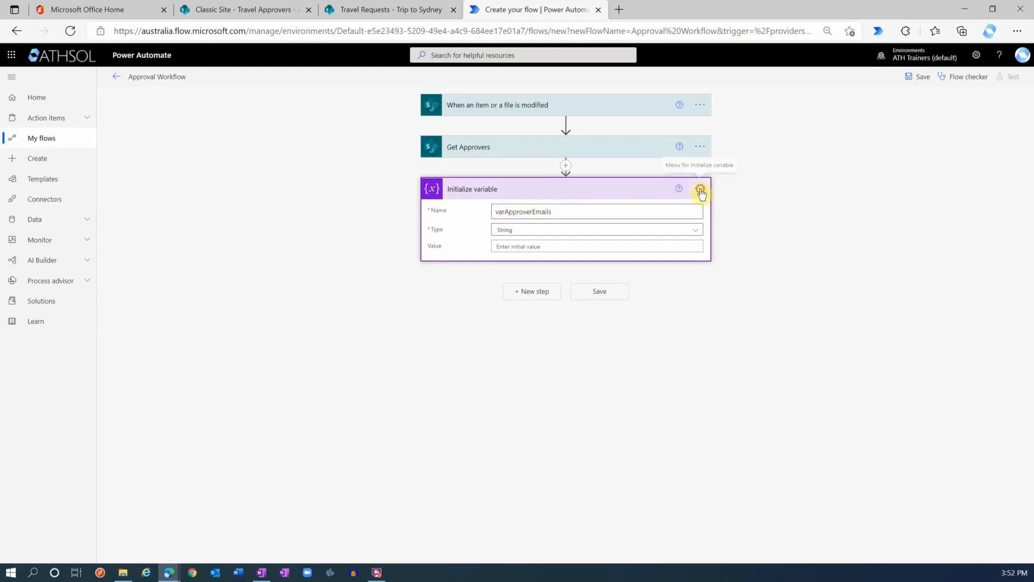
left_click(748, 204)
left_click(533, 187)
key("ctrl+v")
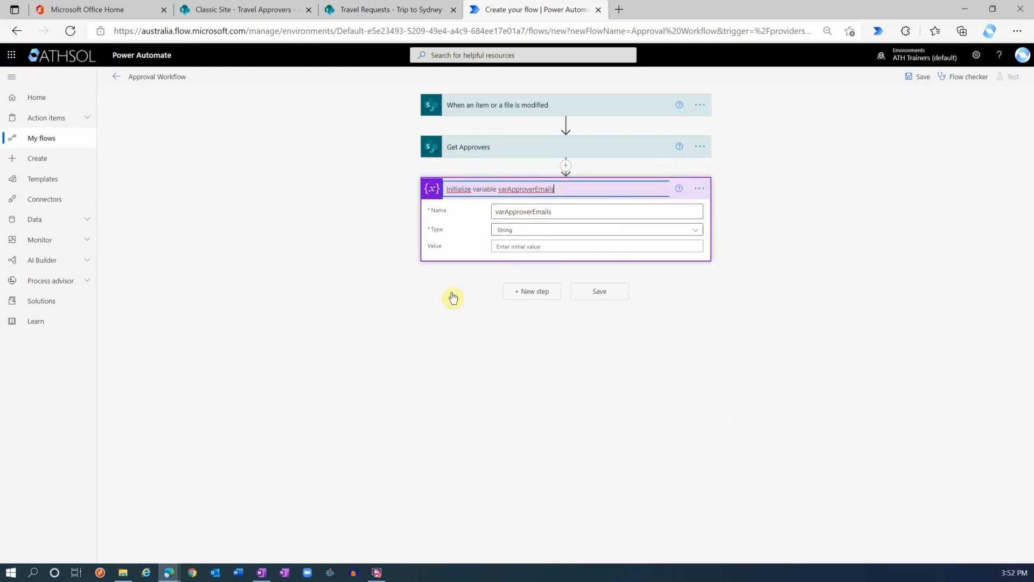
left_click(522, 269)
Step: Add another Initialize variable action with the name varApproverEmailsArray and the type Array
left_click(535, 291)
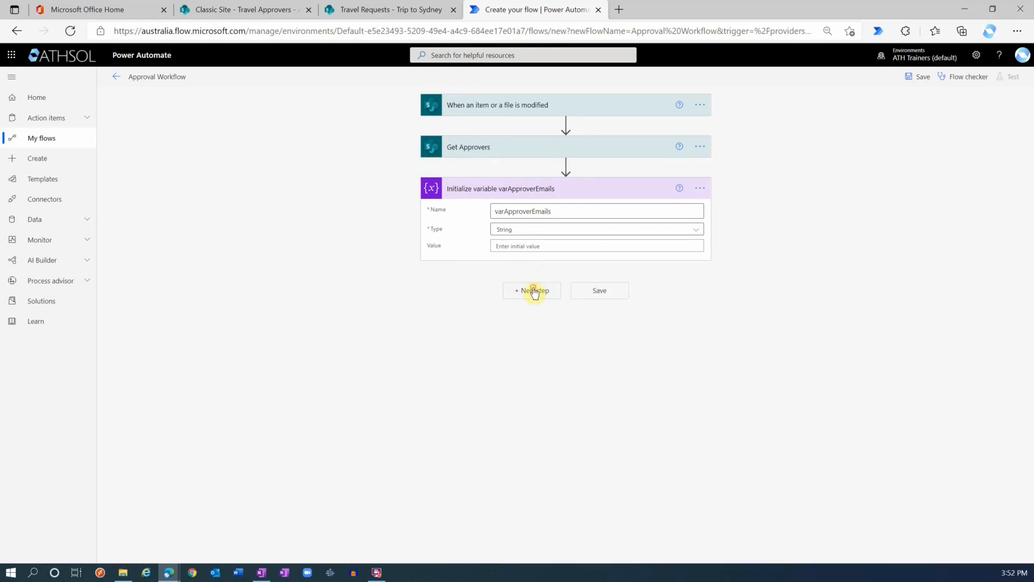
left_click(474, 308)
type("varApproverEmailsArray")
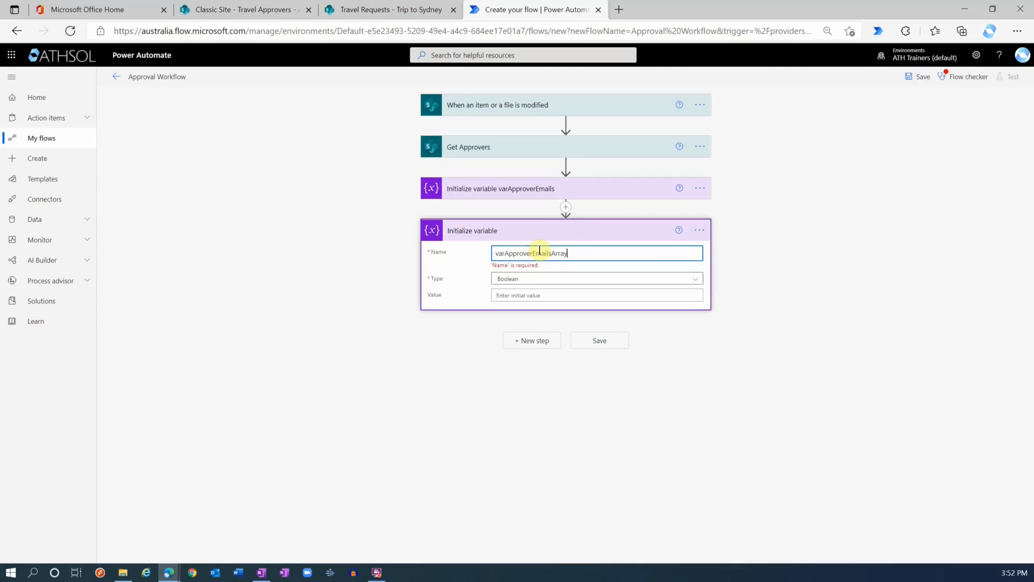
left_click(528, 278)
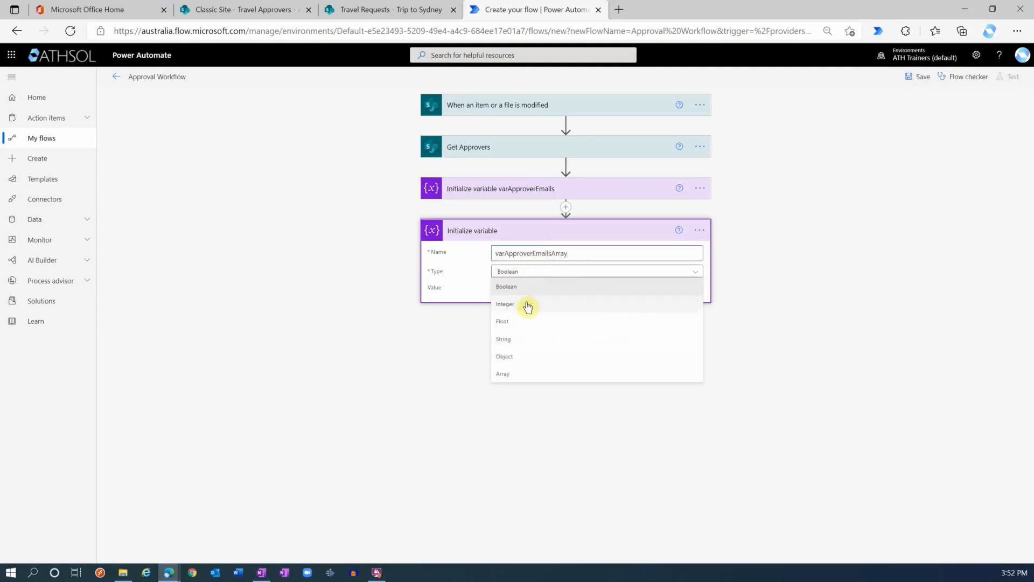
left_click(505, 375)
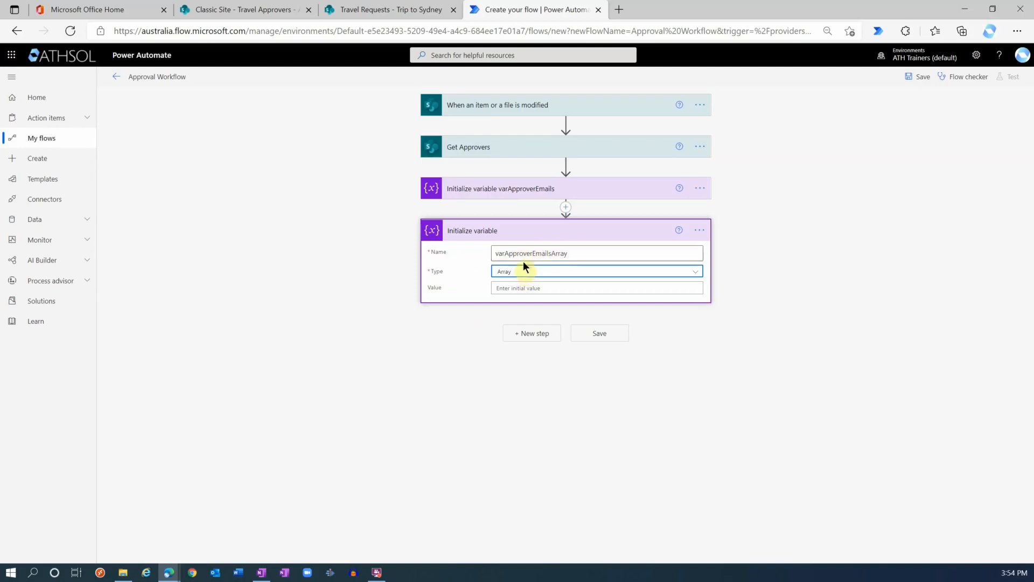
Step: Check the Approvers column in Travel Approvers, and start a value expression for varApproverEmailsArray with outputs('Get_Approvers')?['body/value'] inside the parentheses
left_click(516, 288)
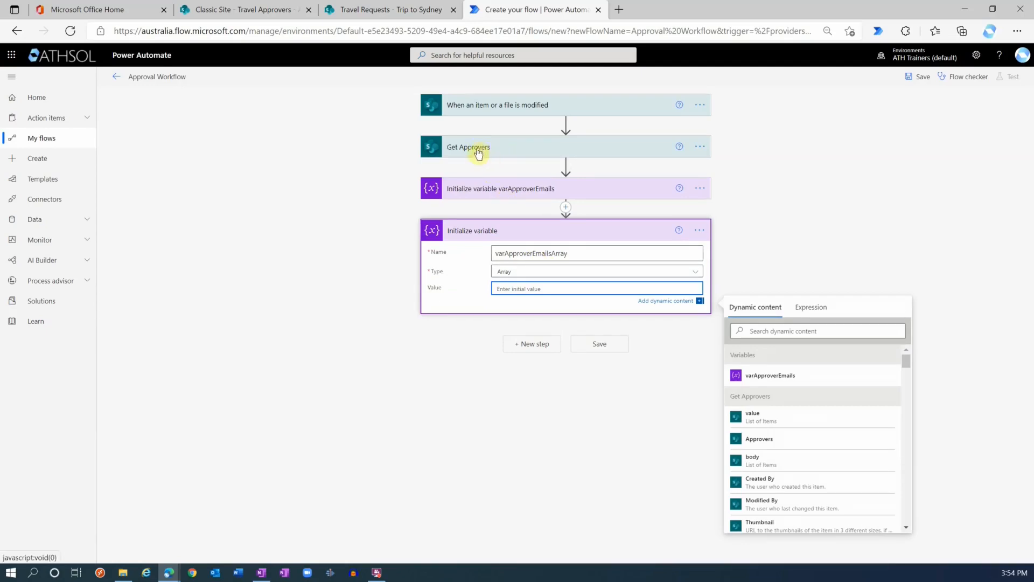
left_click(242, 9)
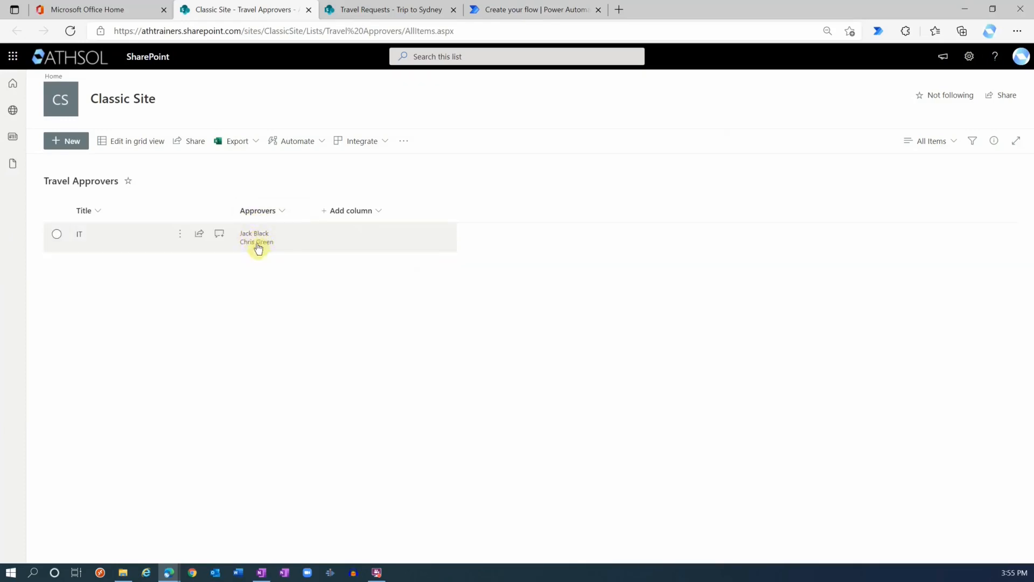
left_click(531, 9)
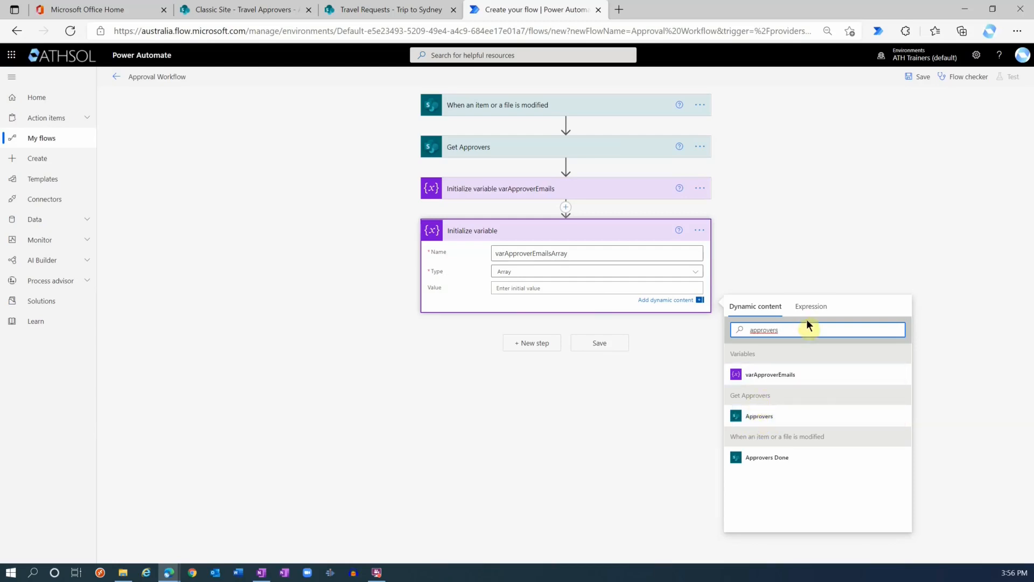
left_click(815, 306)
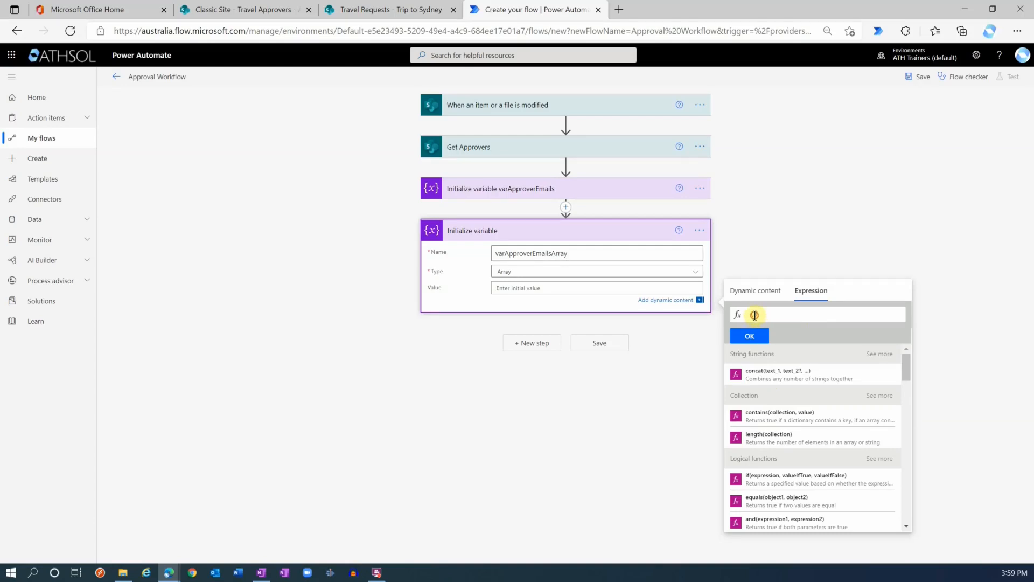
left_click(756, 292)
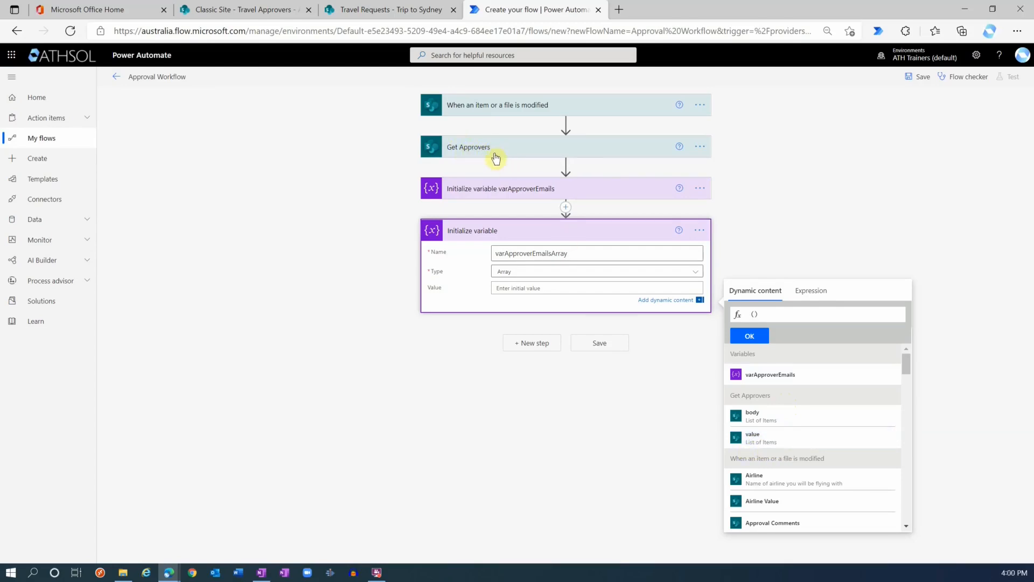
left_click(765, 441)
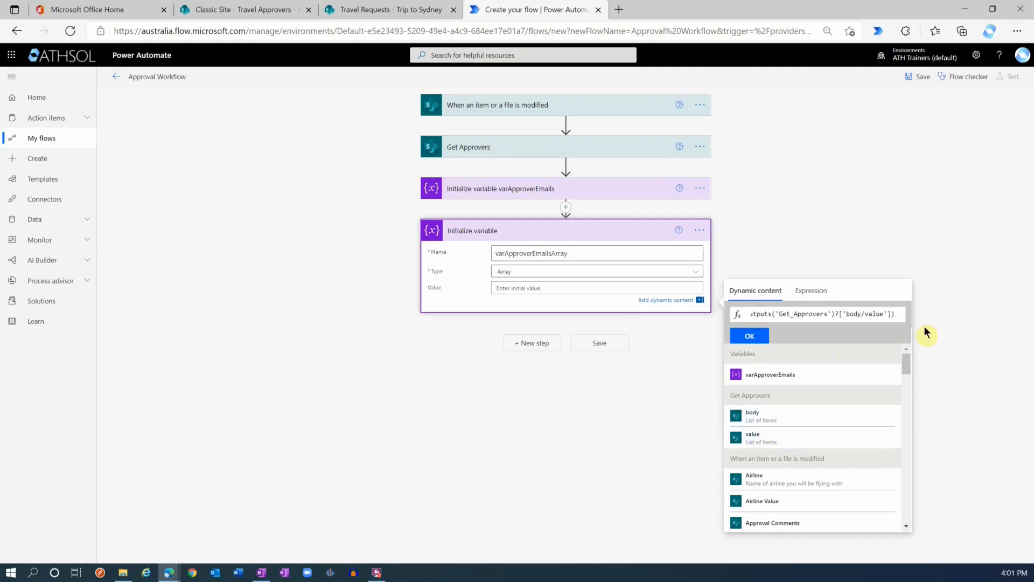
Step: Complete and apply the varApproverEmailsArray value expression as outputs('Get_Approvers')?['body/value']?[0]?['Approvers'], without the surrounding parentheses
type("?[]")
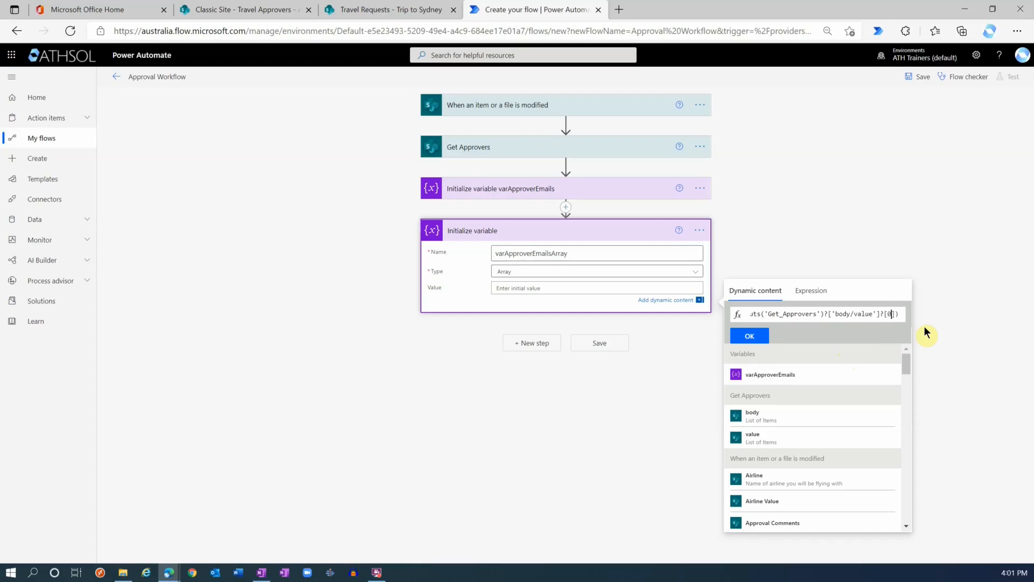
key("Right")
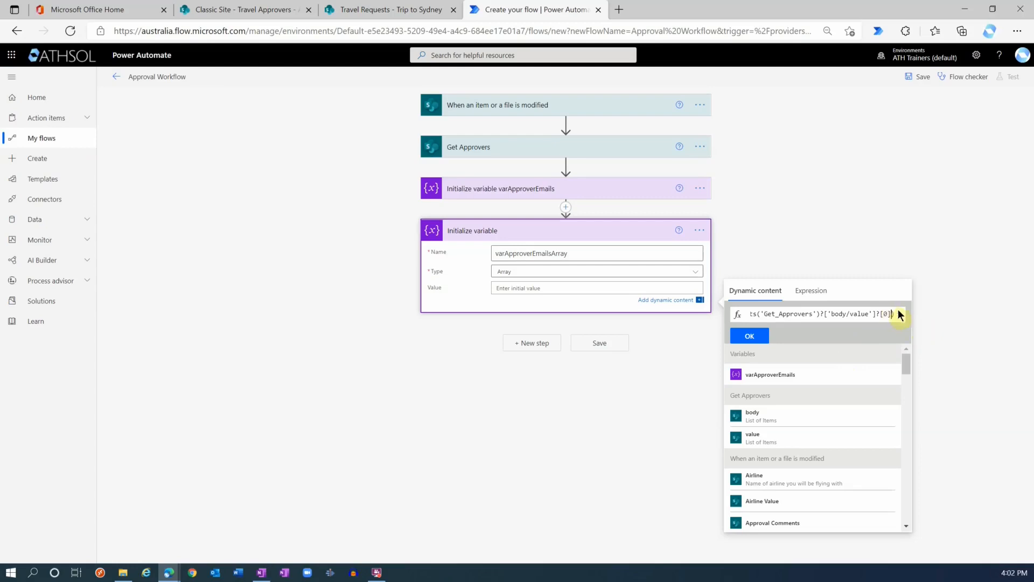
type("?[")
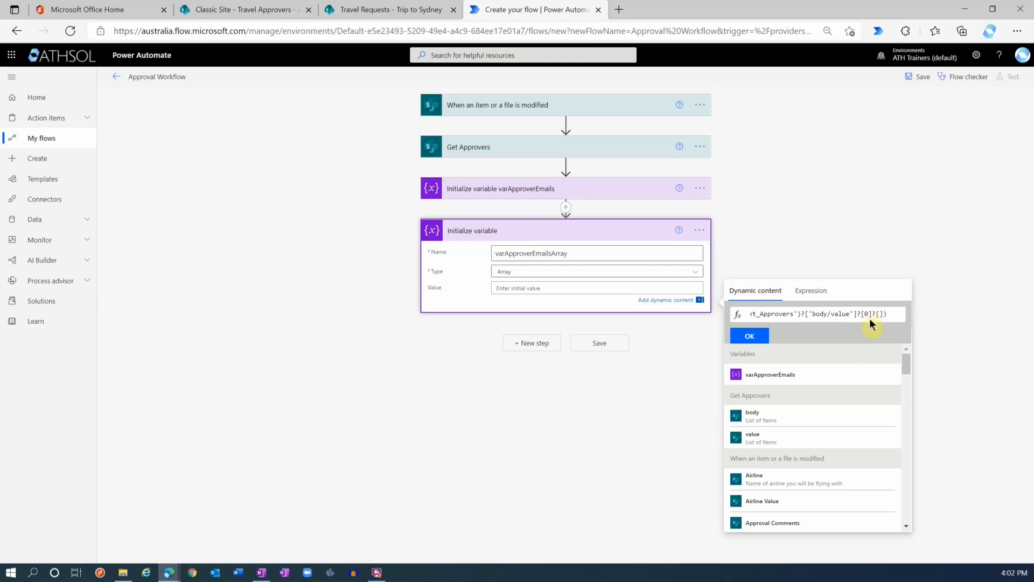
type("'Approvers")
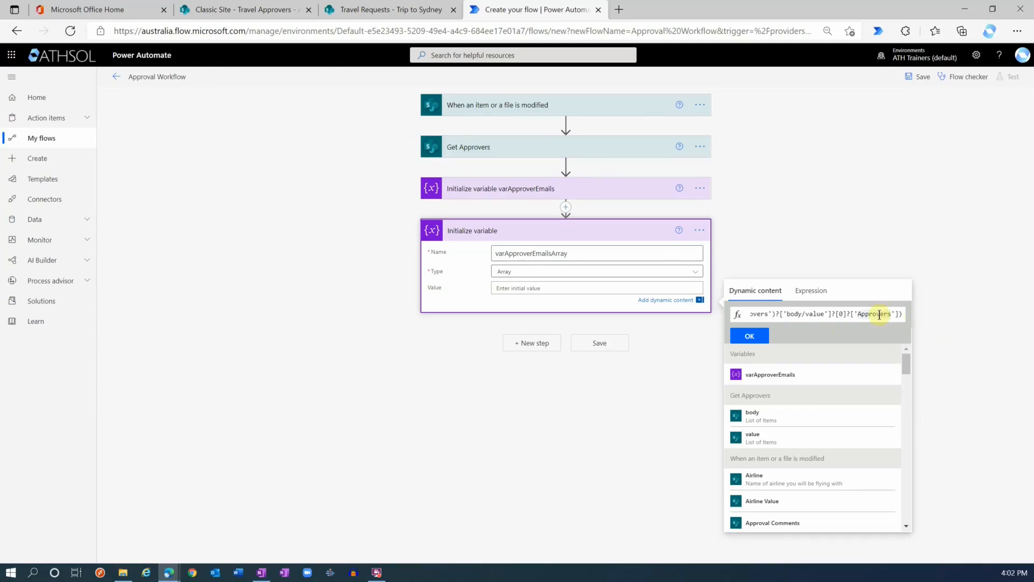
key("End")
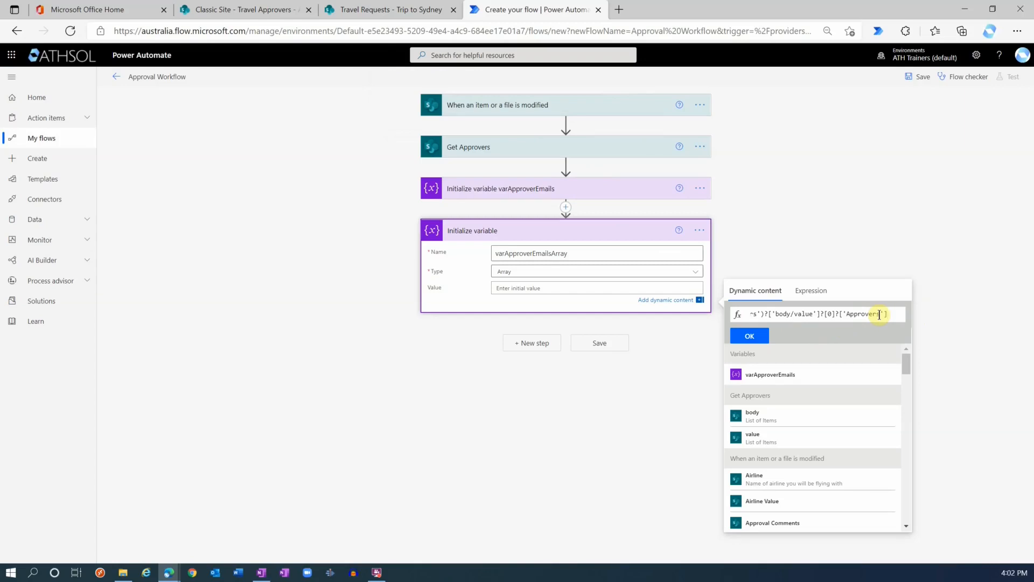
key("Home")
key("Delete")
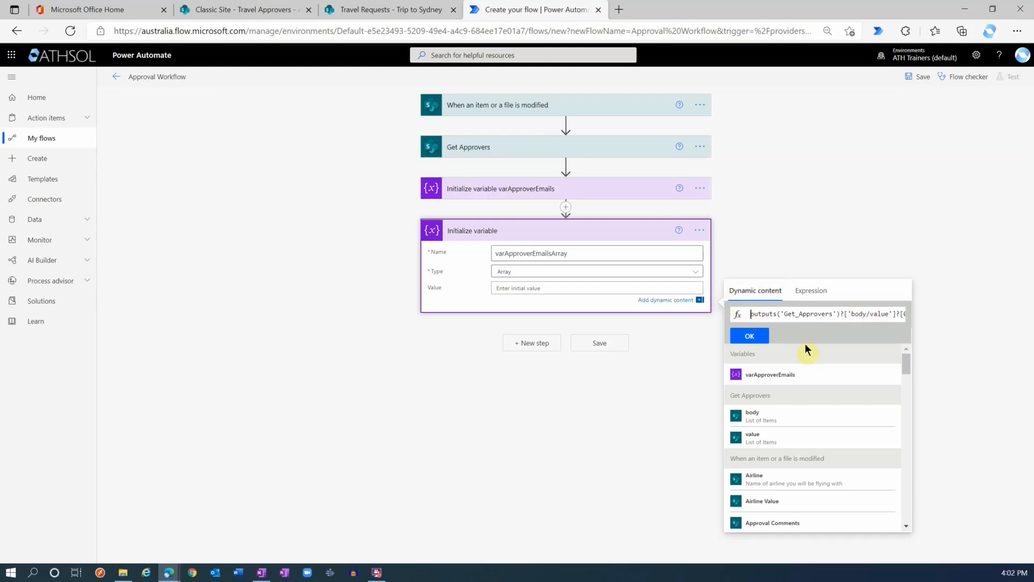
left_click(741, 340)
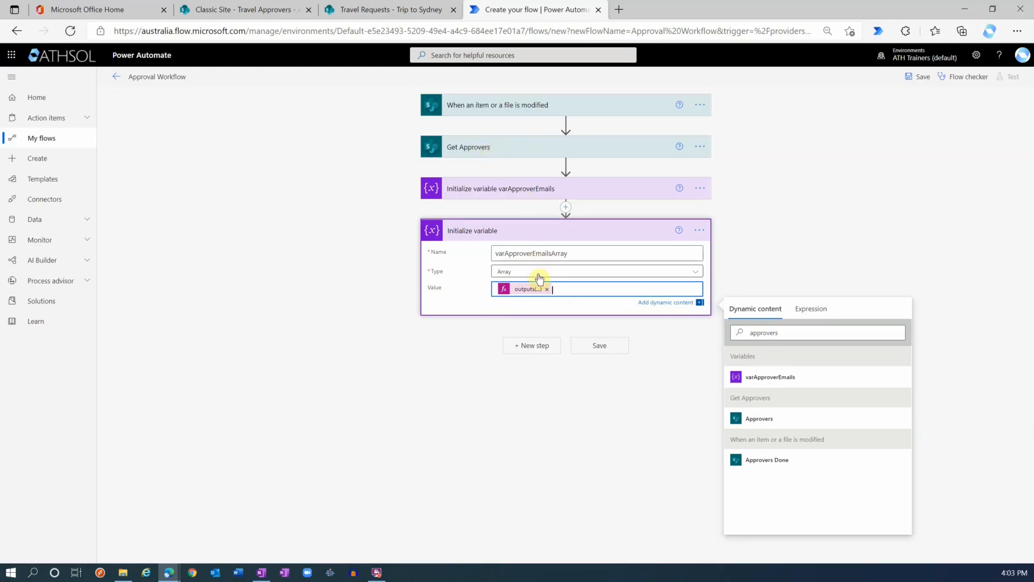
left_click(525, 306)
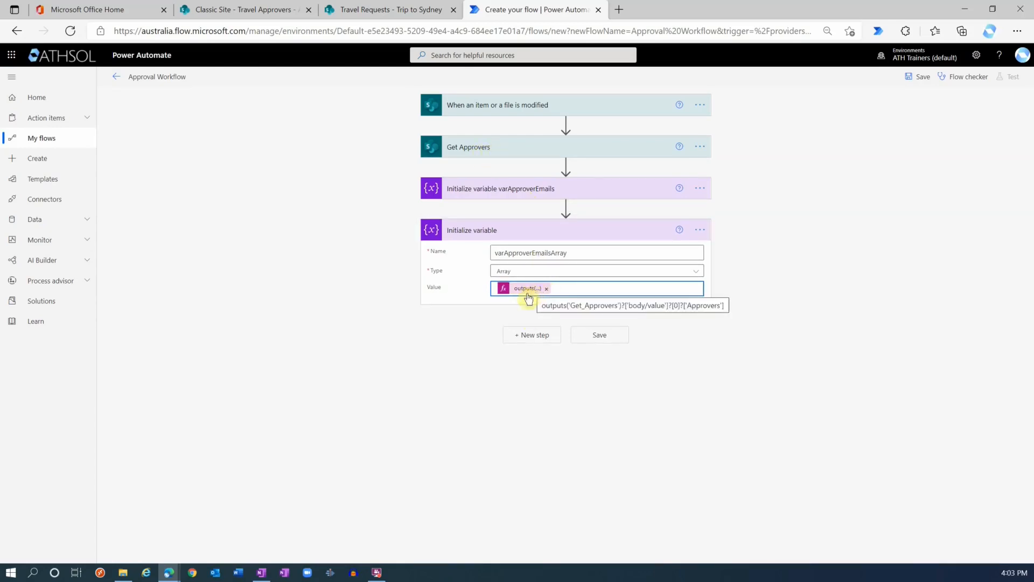
Step: Add a Select action after the varApproverEmailsArray initialization and use the varApproverEmailsArray variable as its From input
left_click(531, 336)
left_click(485, 296)
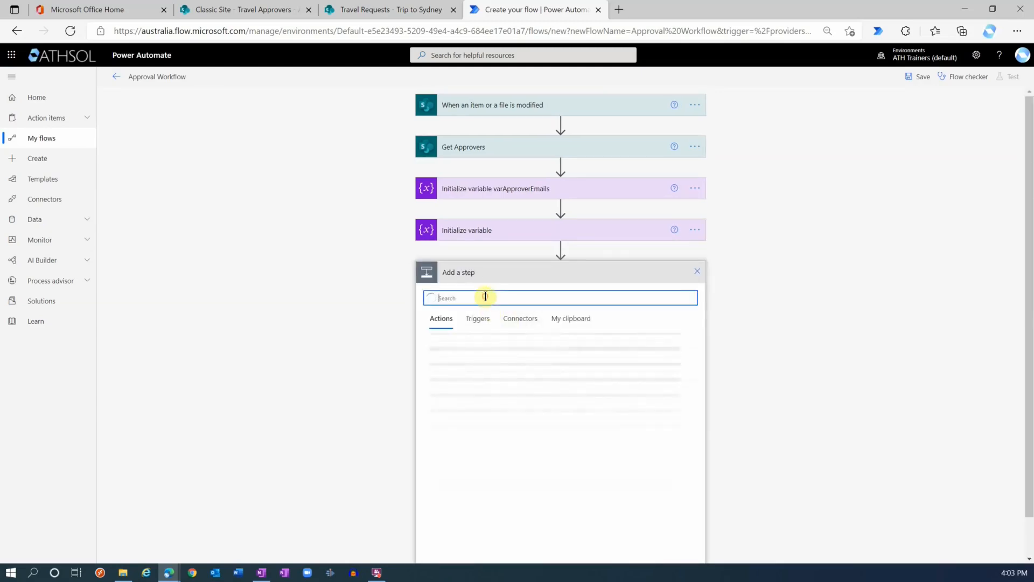
type("select")
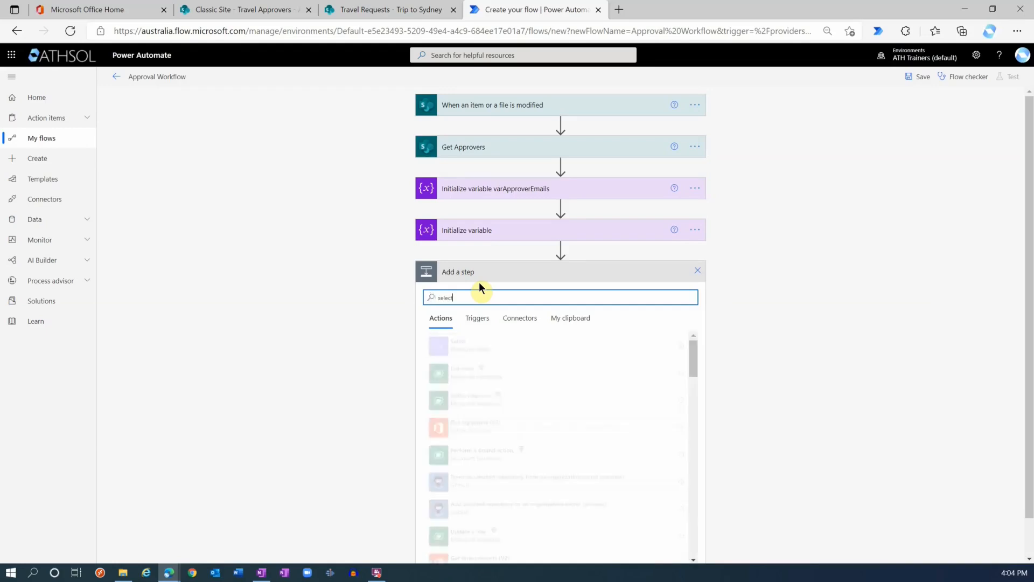
left_click(496, 357)
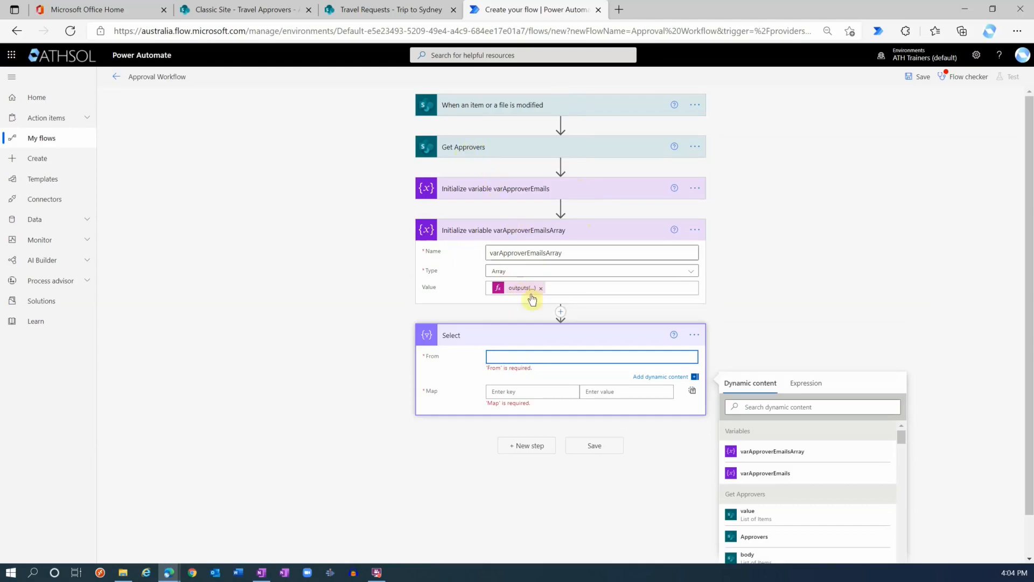
left_click(777, 459)
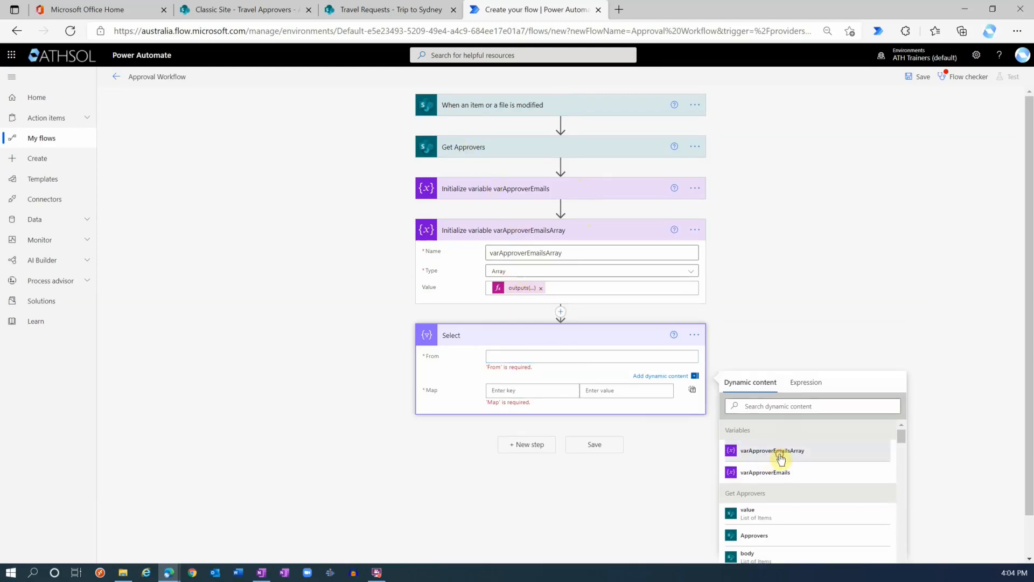
Step: Switch the Select action's Map to text mode, fill it with the expression item()?['Email'], and save the flow
left_click(516, 386)
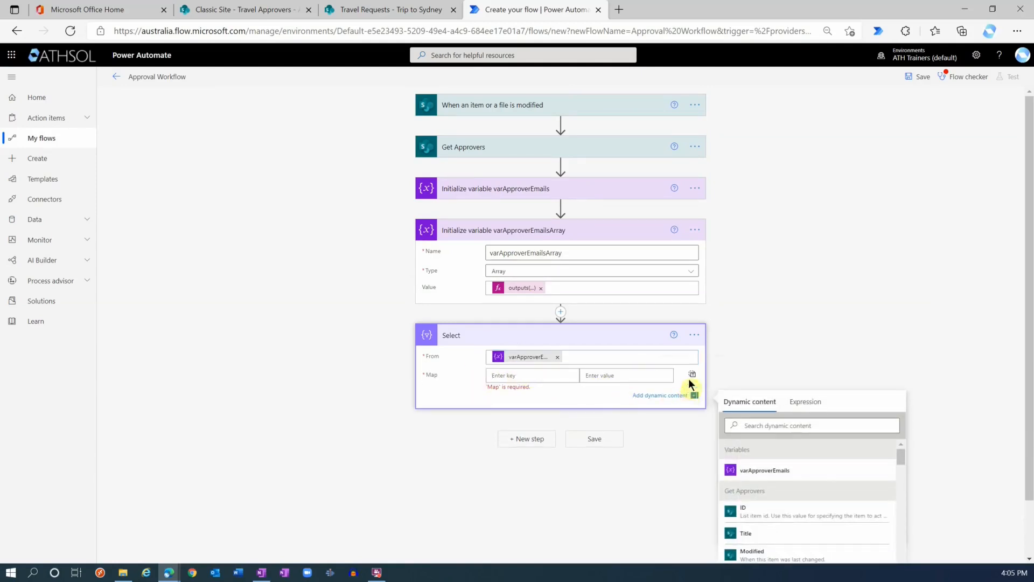
left_click(693, 376)
left_click(510, 376)
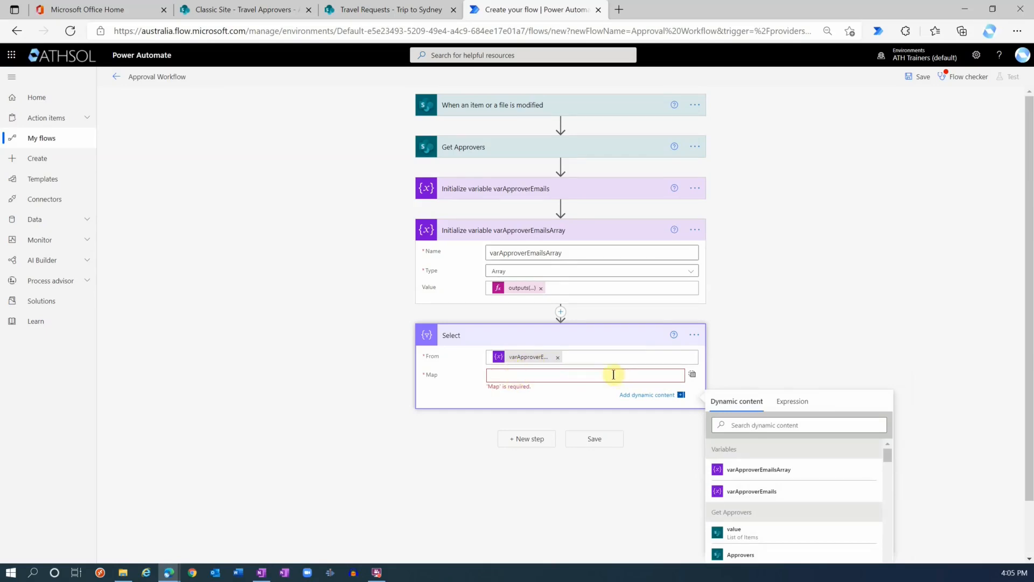
left_click(793, 401)
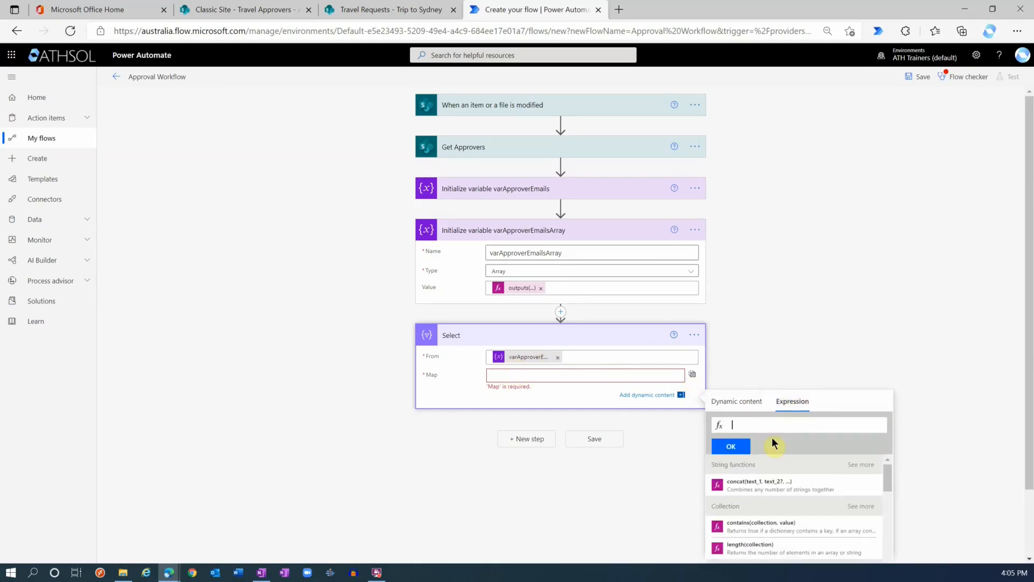
type("item")
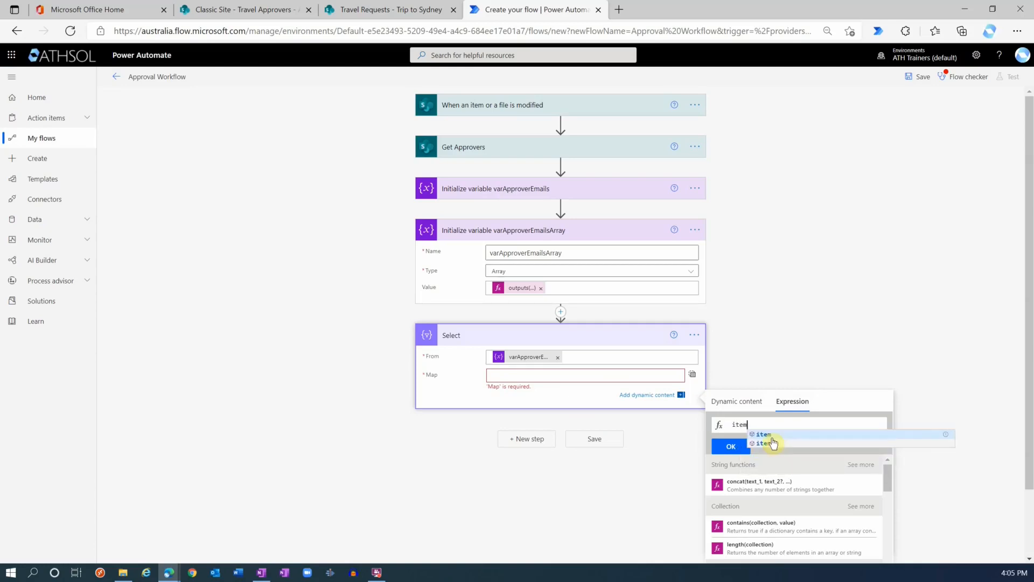
left_click(773, 443)
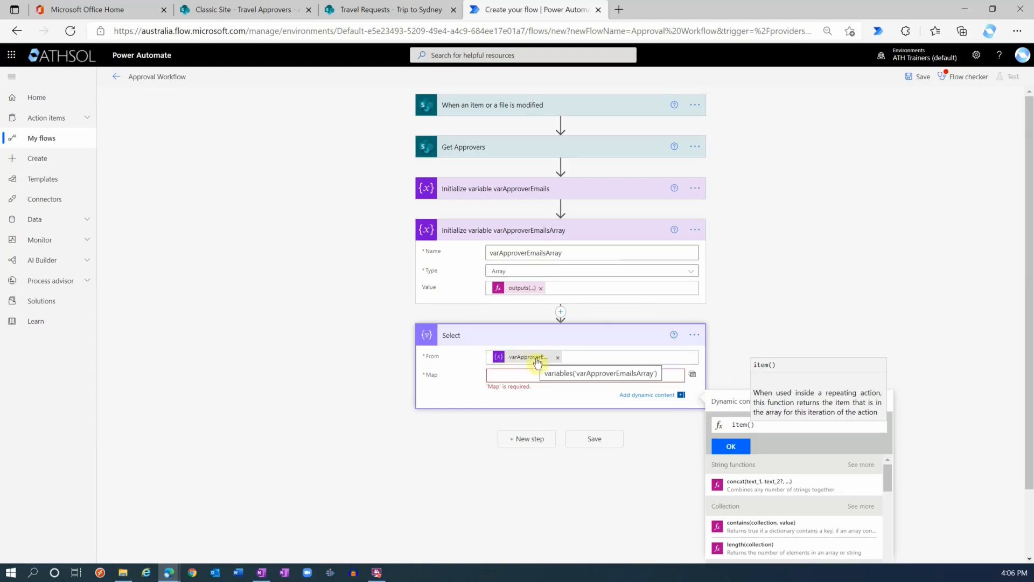
left_click(760, 425)
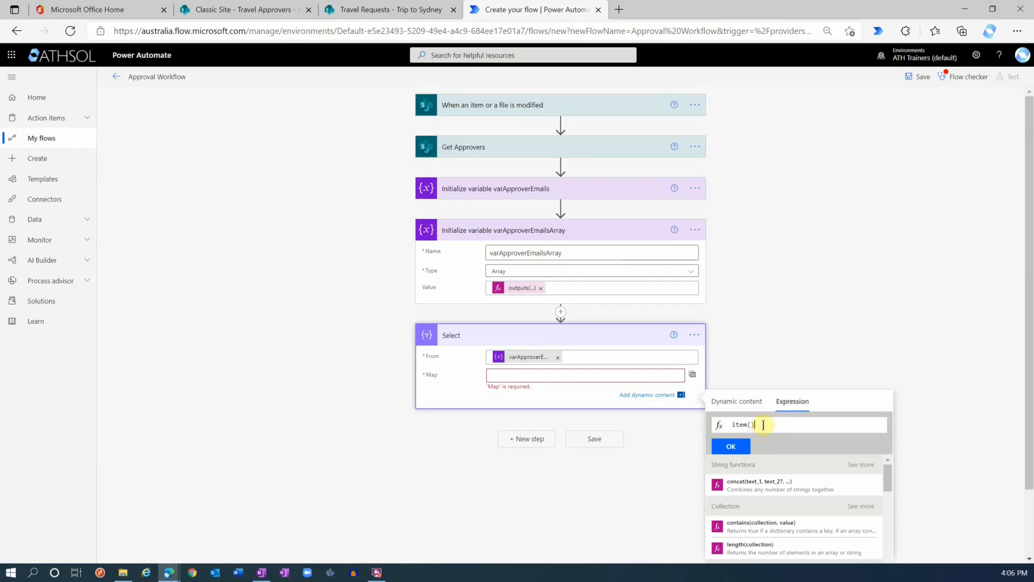
type("?['Email")
left_click(731, 447)
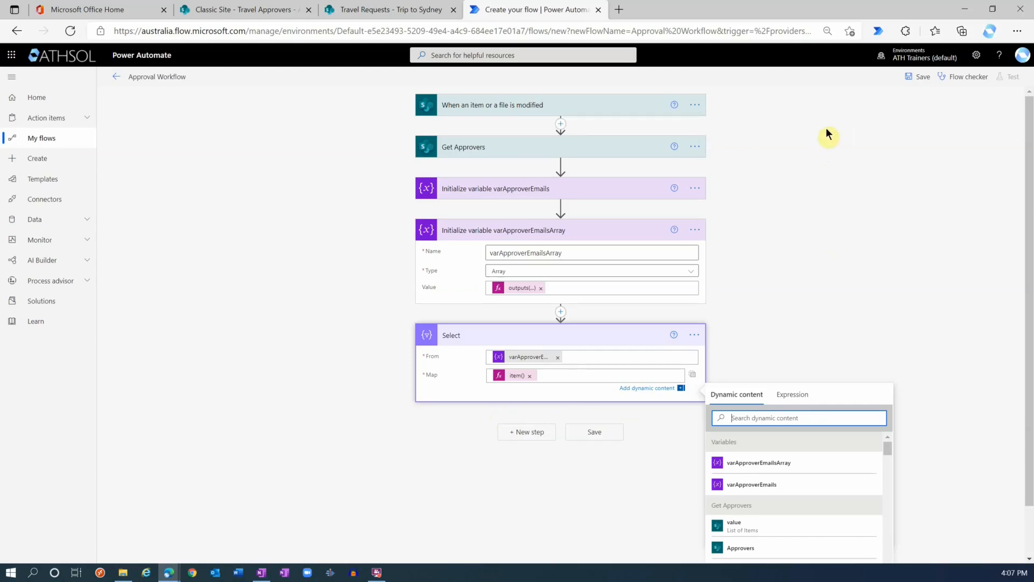
left_click(917, 77)
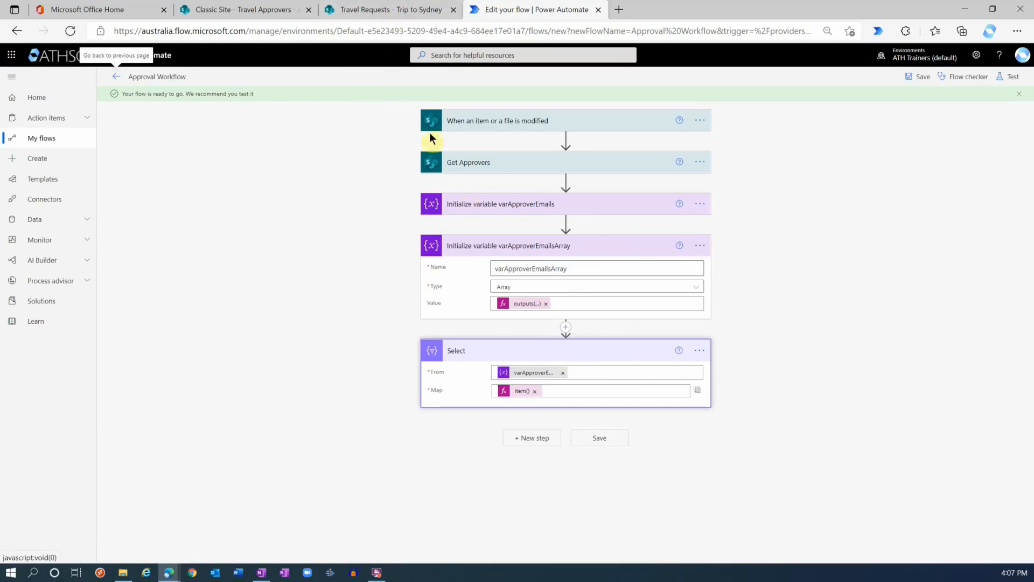
Step: Start a new item in the Travel Requests list titled Trip to London with the reason "To attend a confernece"
left_click(384, 10)
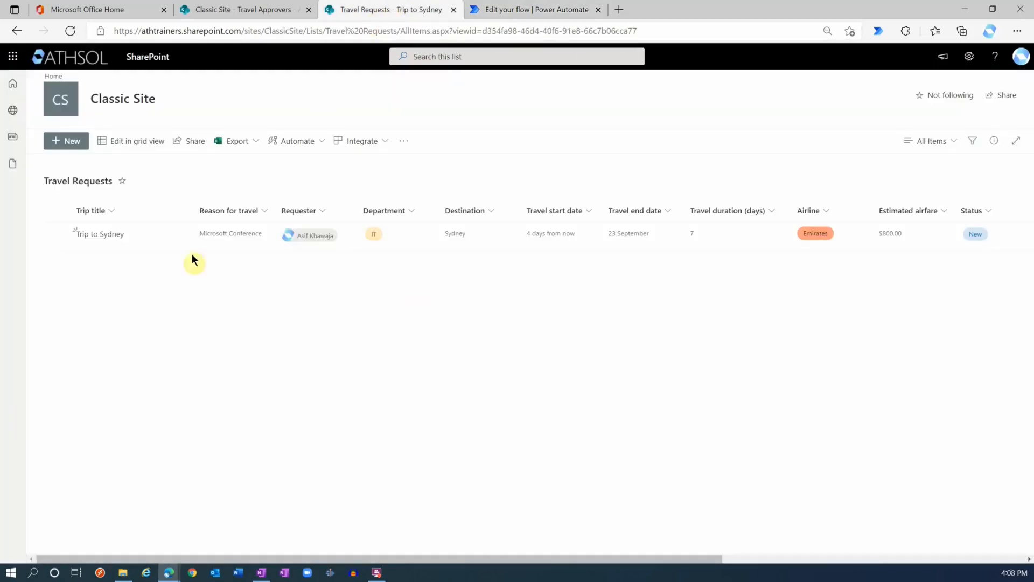
left_click(70, 146)
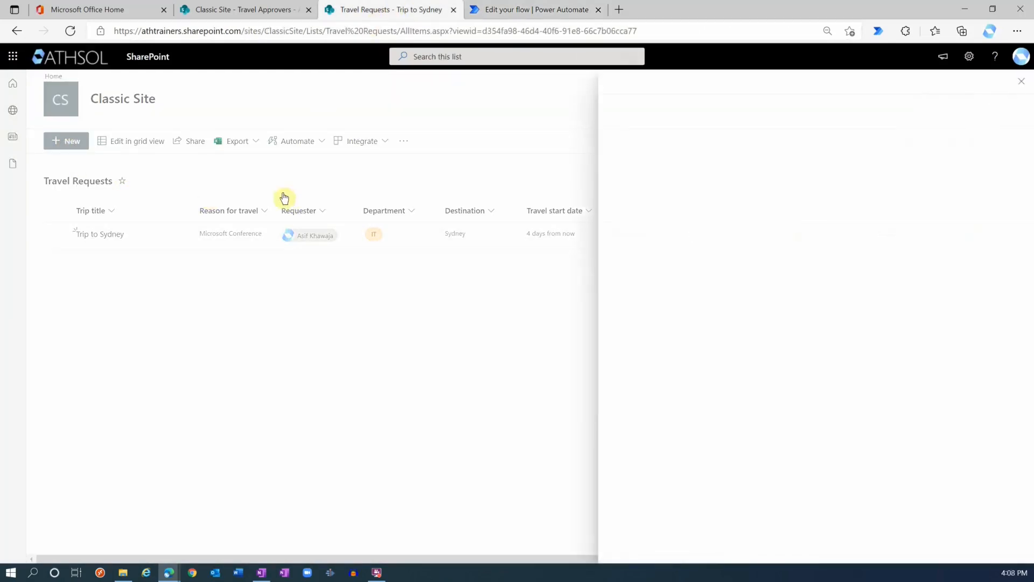
type("Trip to London")
key("Tab")
type("To")
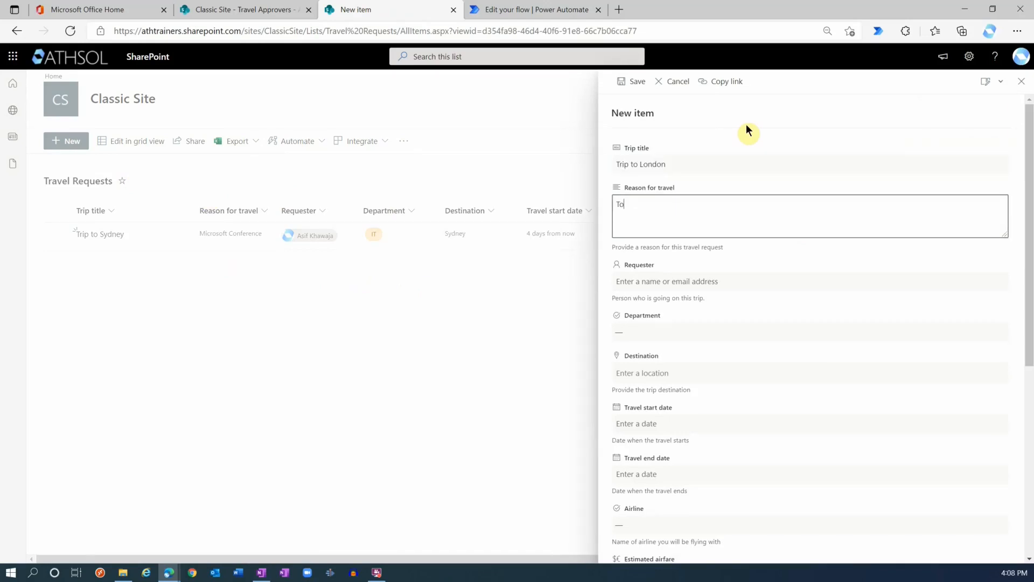
type(" attend a confernece")
Step: Fill in the requester's name on the new travel request and set the Department to IT
key("Tab")
type("asi")
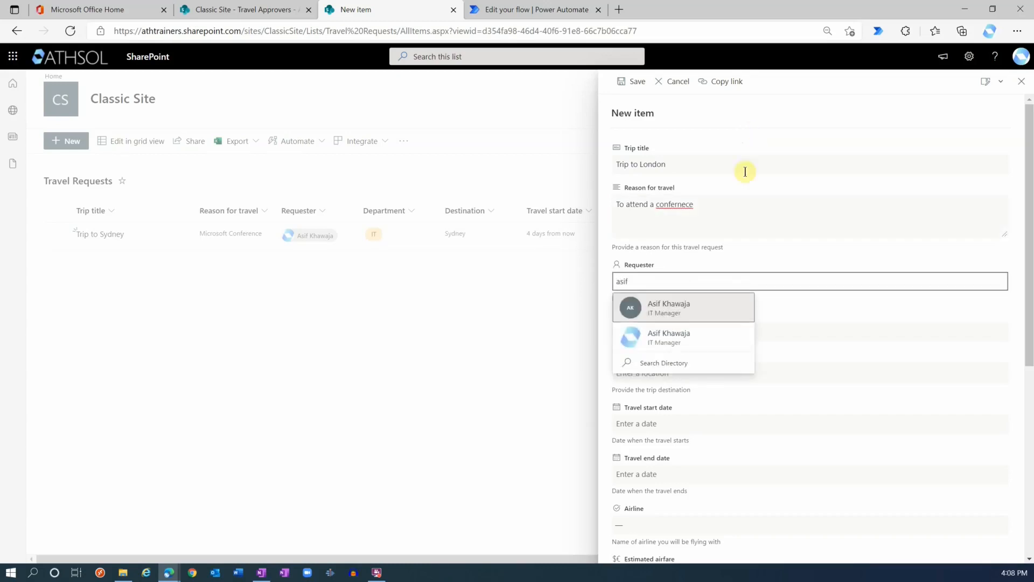
left_click(667, 333)
left_click(651, 333)
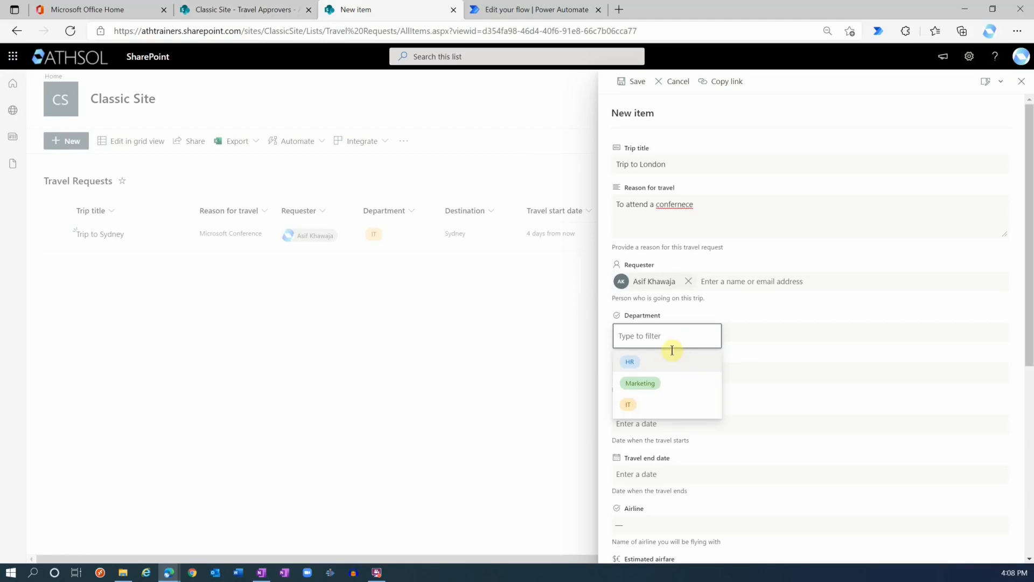
left_click(630, 405)
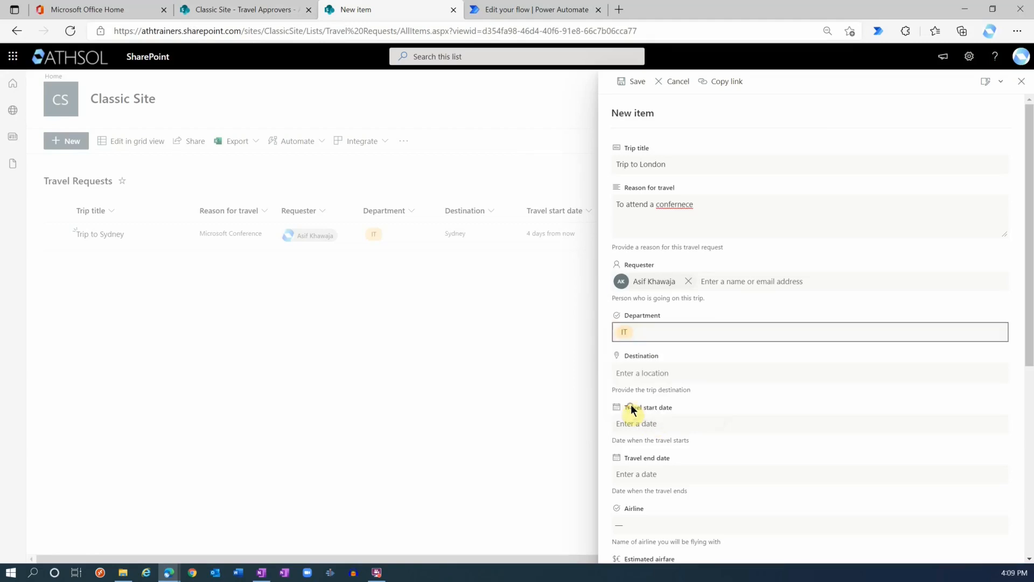
Step: Set the travel request's Destination to London, England, United Kingdom
left_click(672, 373)
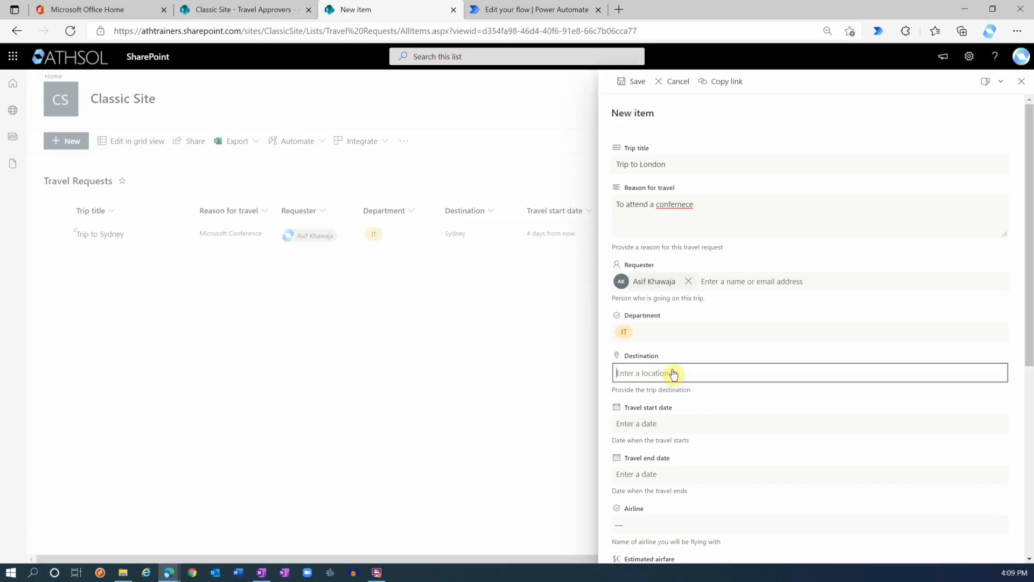
type("lo")
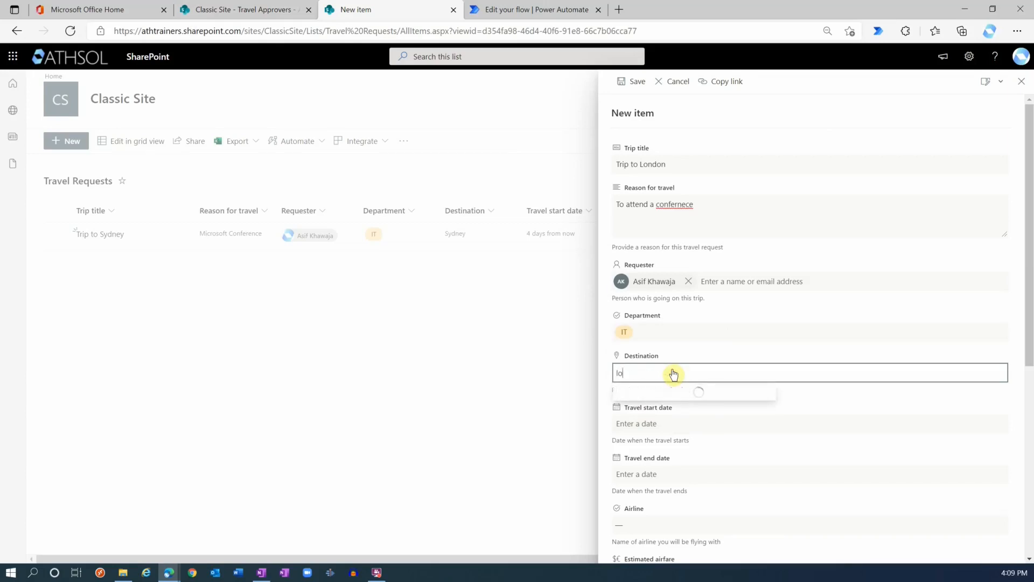
type("ndon")
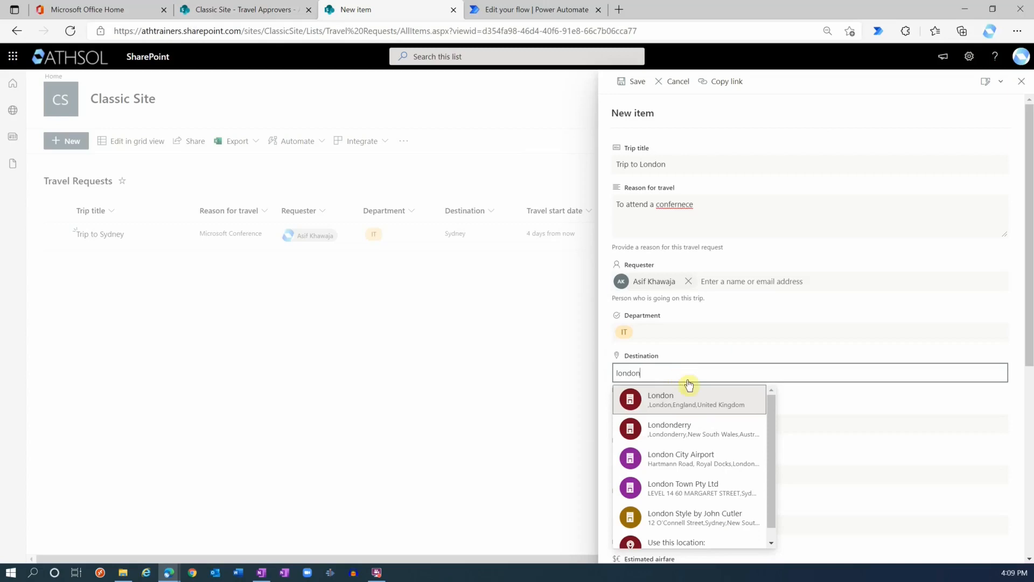
left_click(668, 401)
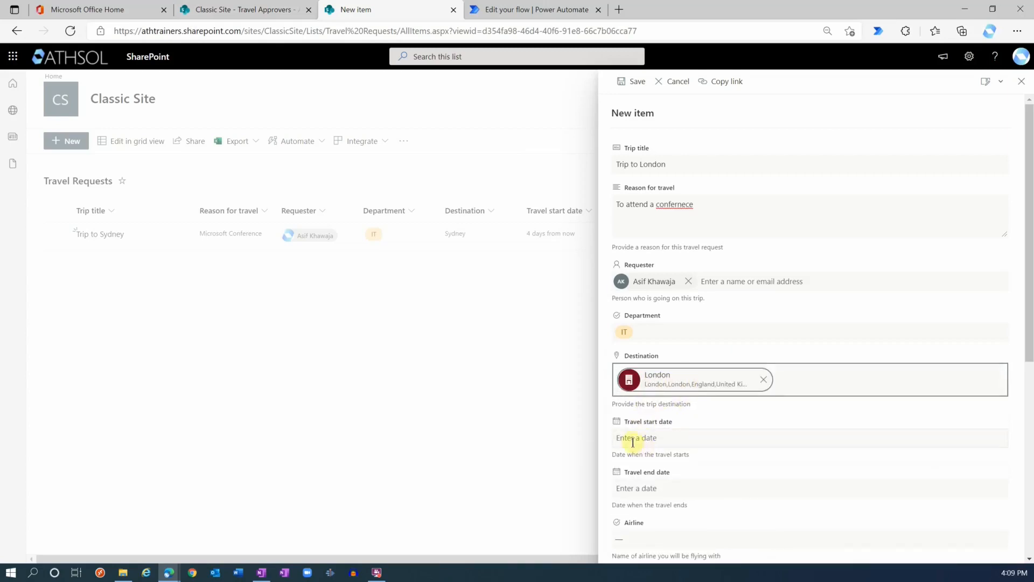
Step: Set the Travel start date to 22/09/2021 and the Travel end date to 29/09/2021
left_click(637, 436)
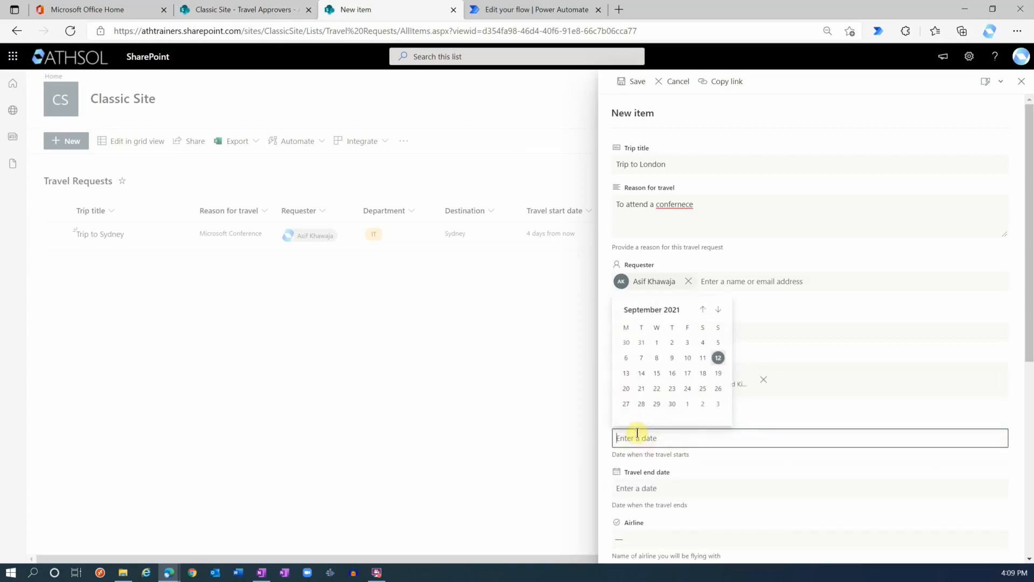
left_click(657, 390)
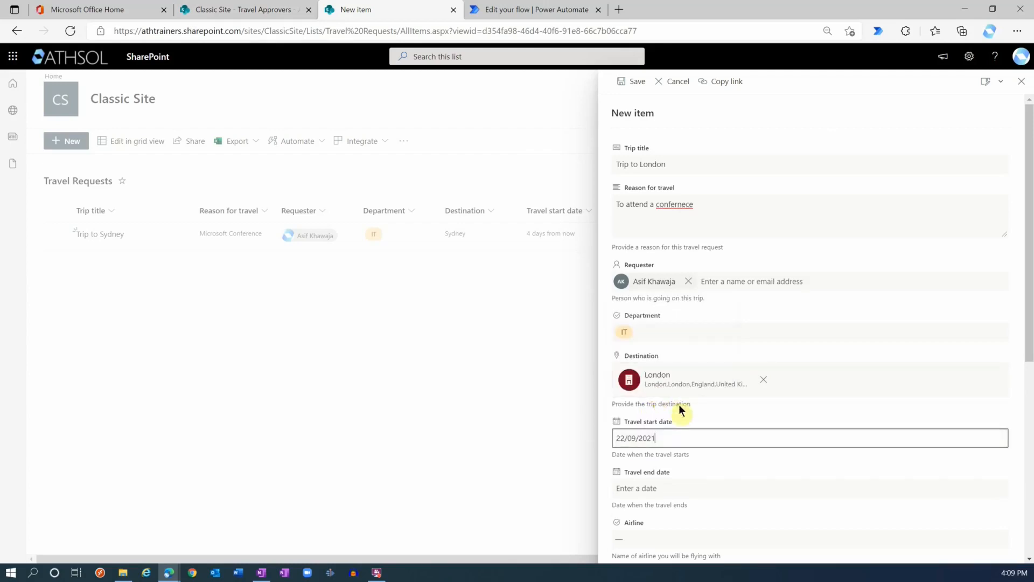
scroll(664, 453, "down", 3)
left_click(648, 346)
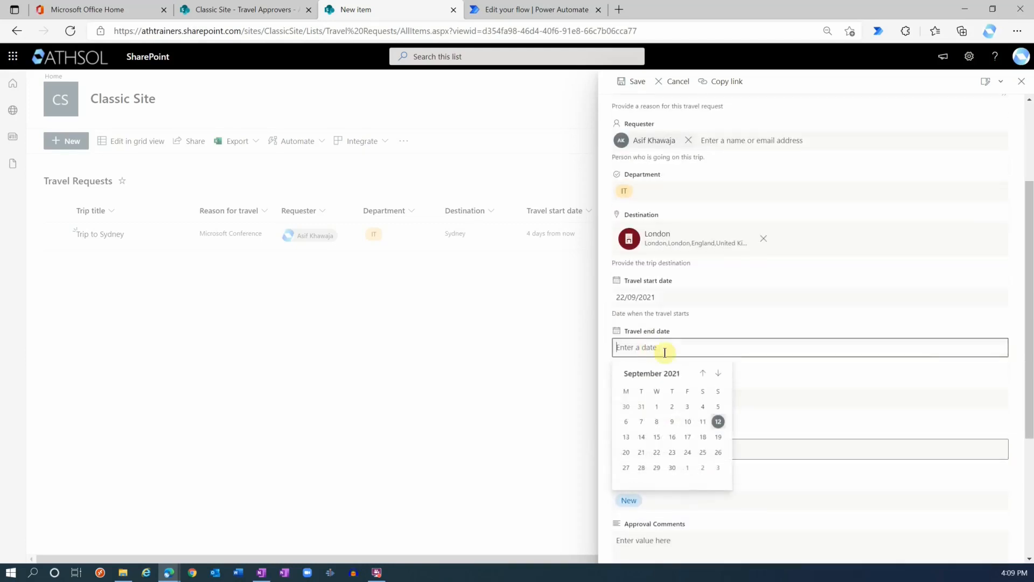
left_click(654, 467)
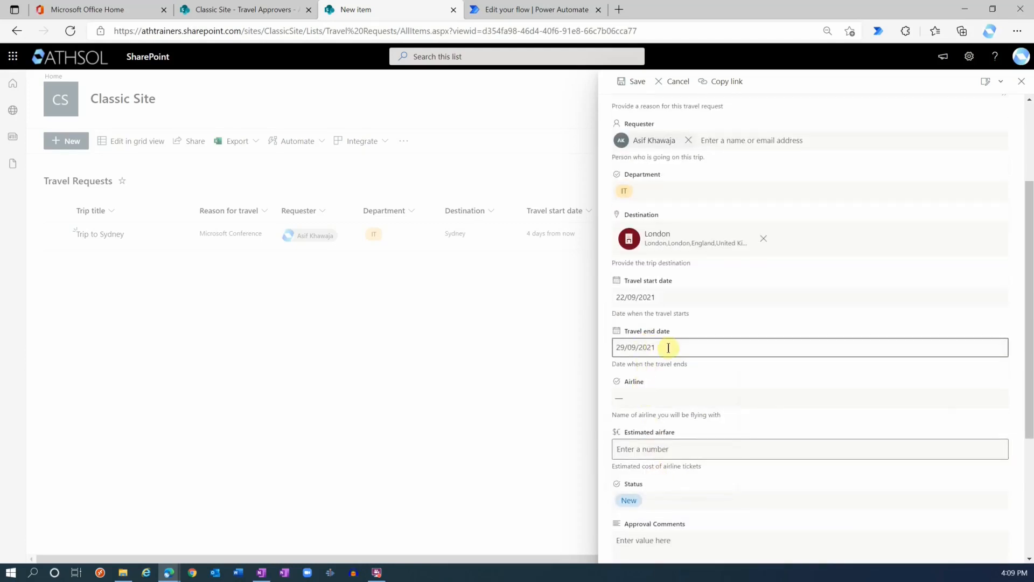
Step: Set the travel request's Airline to British Airways and its Estimated airfare to 1500, and save the item
left_click(666, 401)
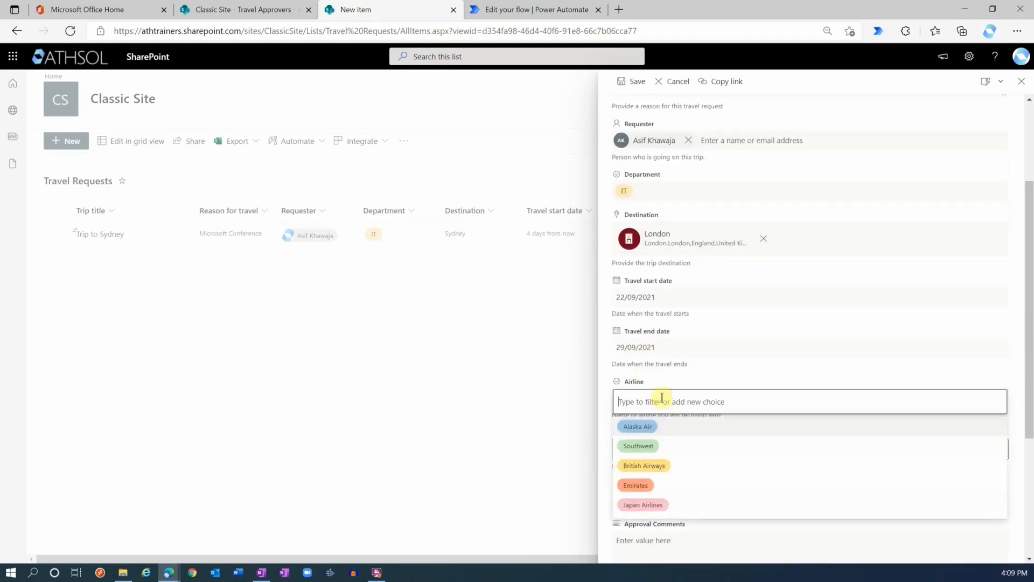
left_click(658, 464)
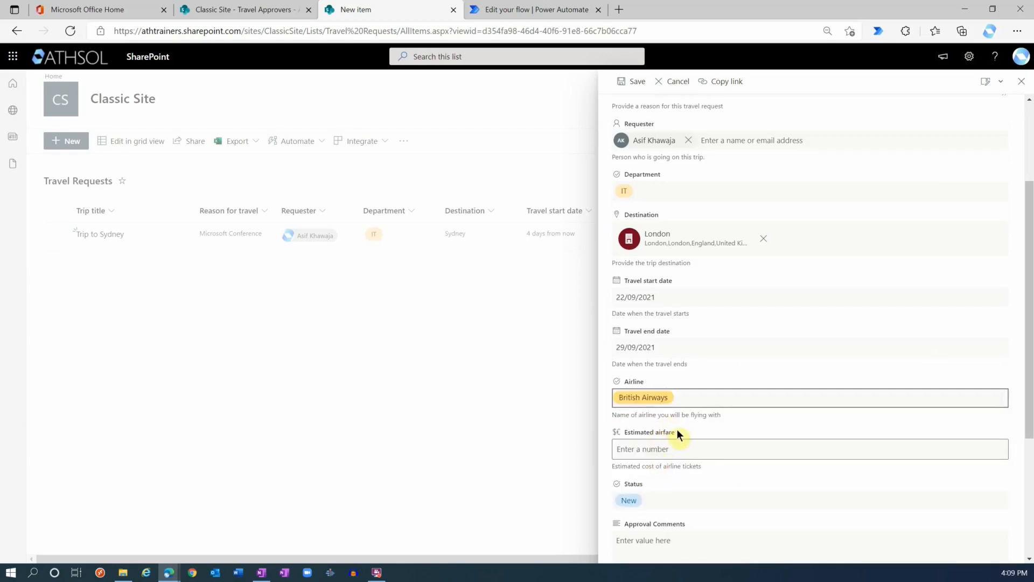
scroll(676, 429, "down", 3)
left_click(647, 310)
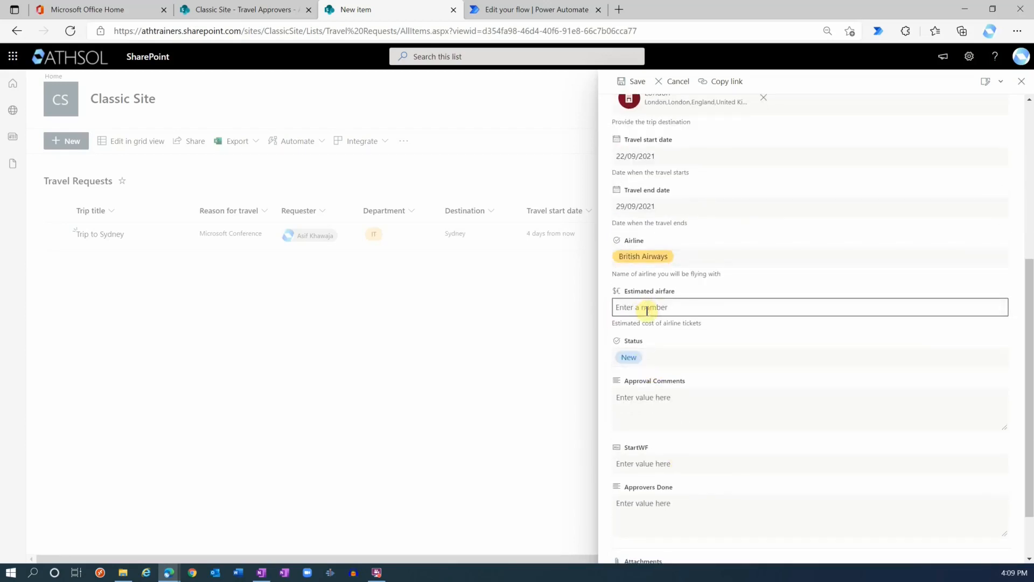
type("1500")
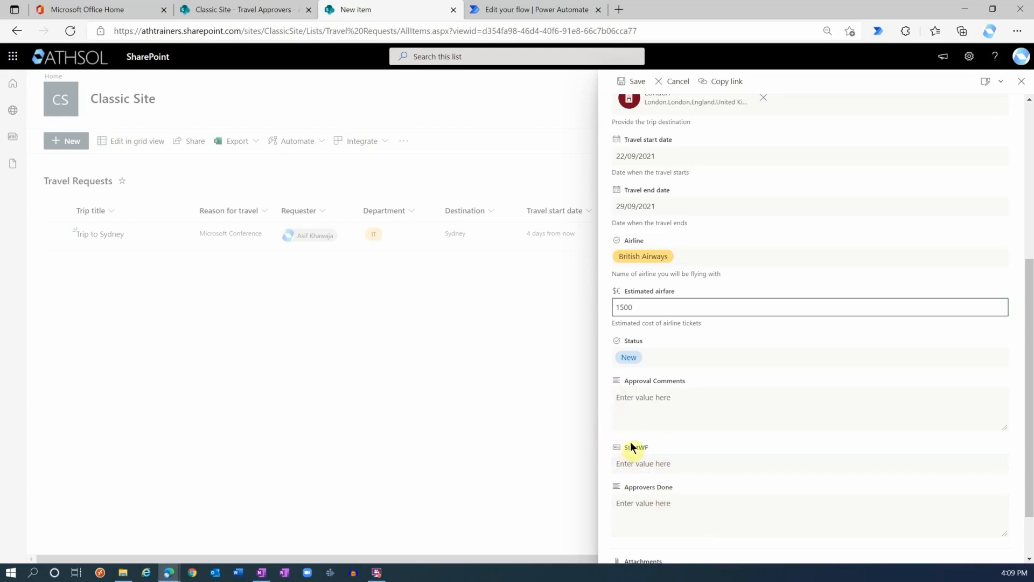
scroll(653, 459, "down", 1)
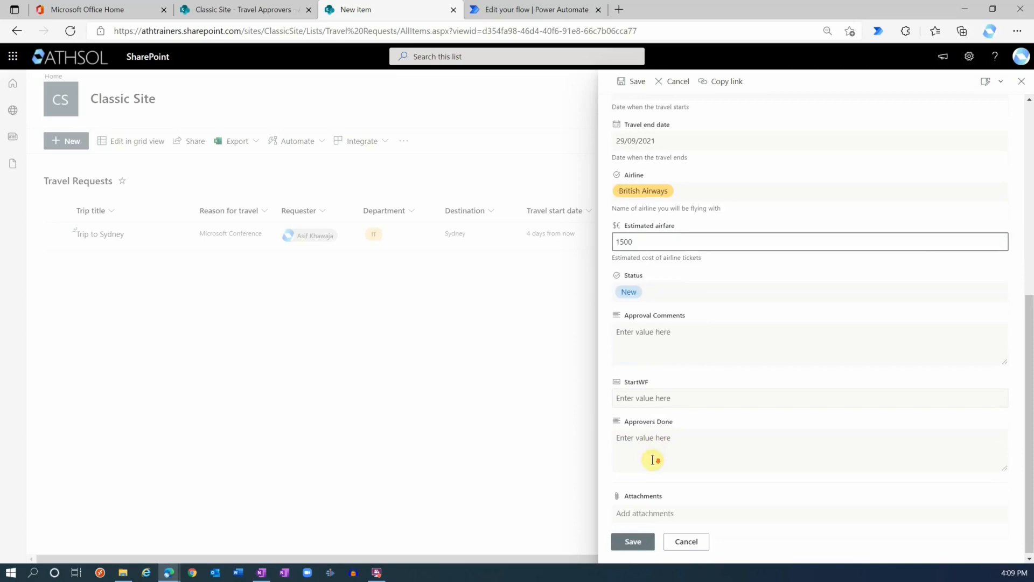
left_click(633, 540)
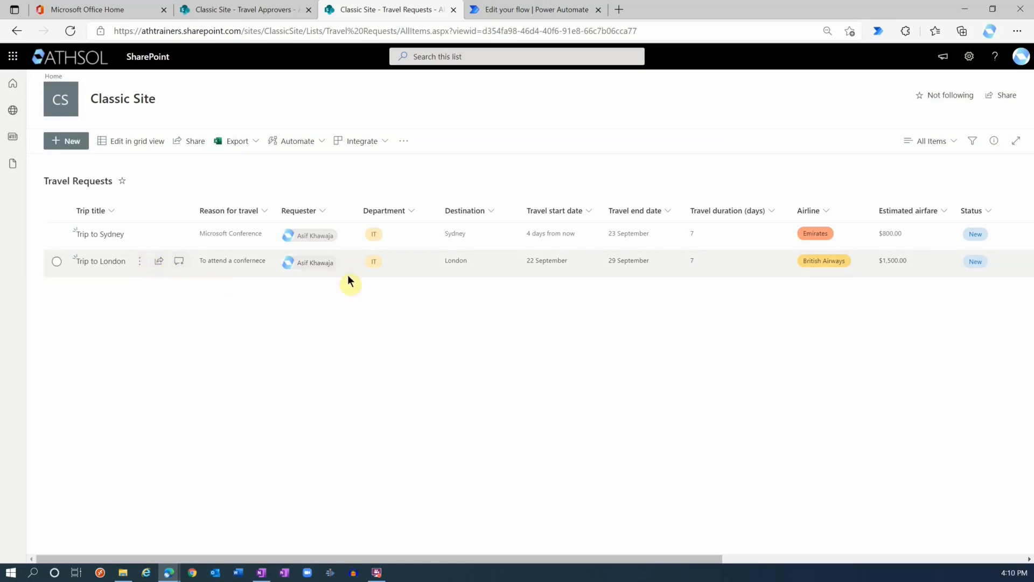
Step: Run the Start Approval flow on the Trip to London item in the Travel Requests list
left_click(414, 265)
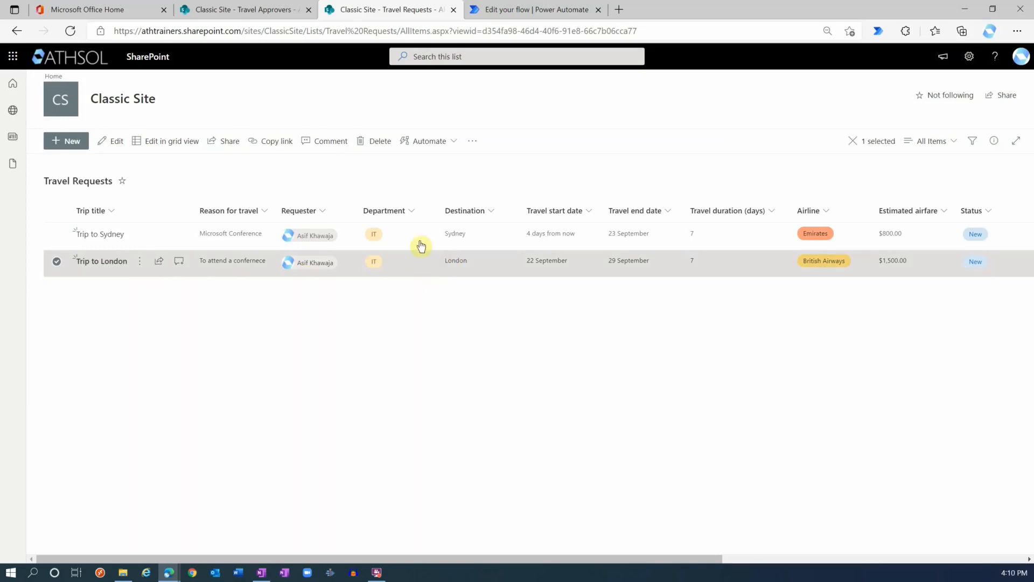
left_click(454, 145)
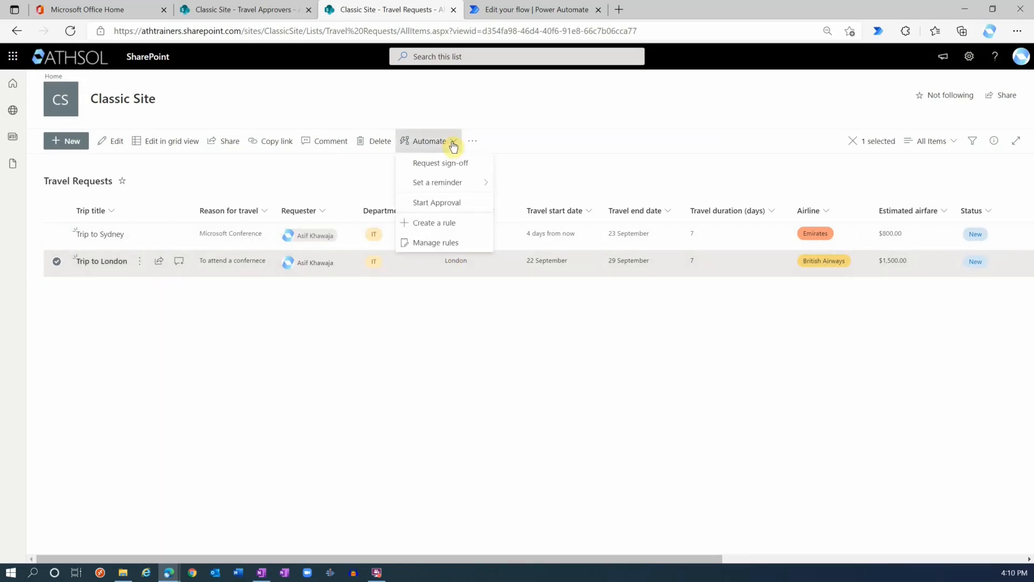
left_click(454, 205)
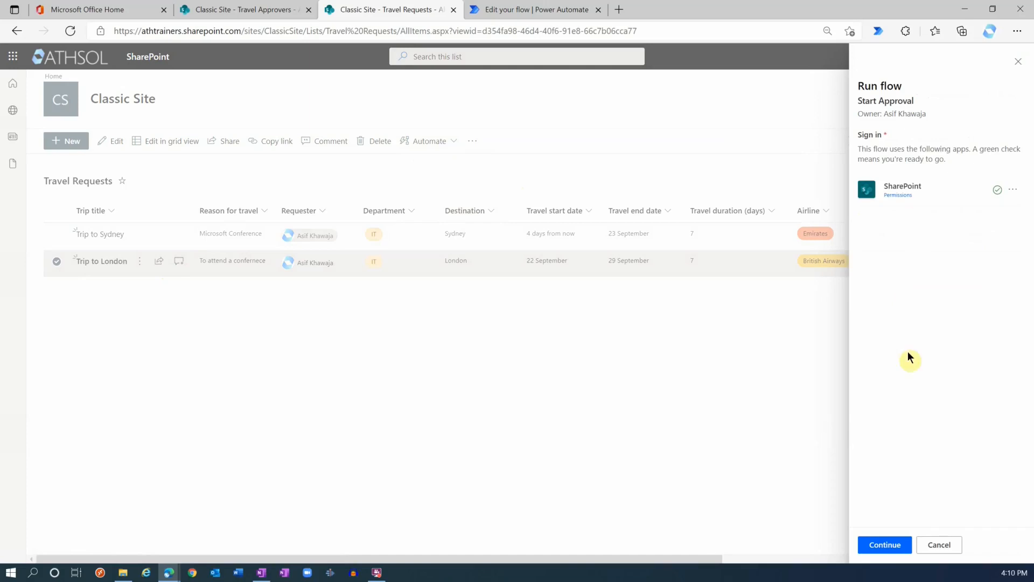
left_click(884, 545)
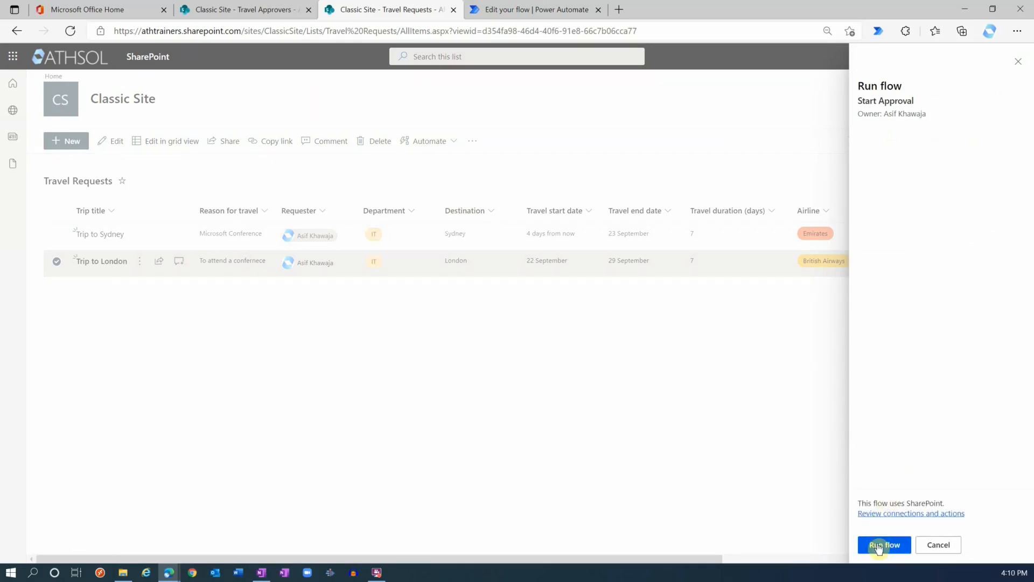
left_click(884, 545)
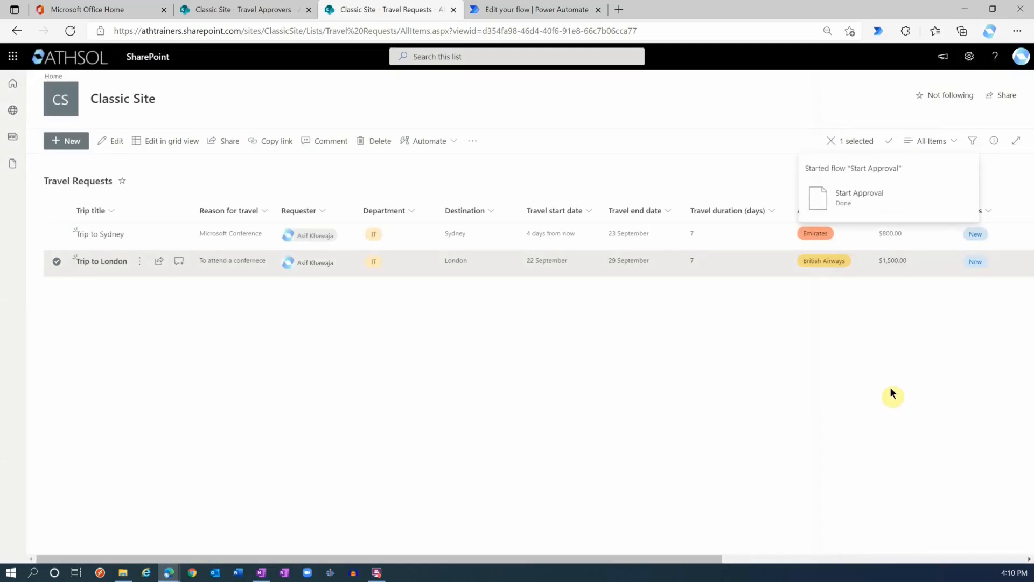
Step: Widen the Approval Comments column and check the Trip to London item's Status, Approval Comments, StartWF and Approvers Done values
left_click_drag(557, 556, 599, 535)
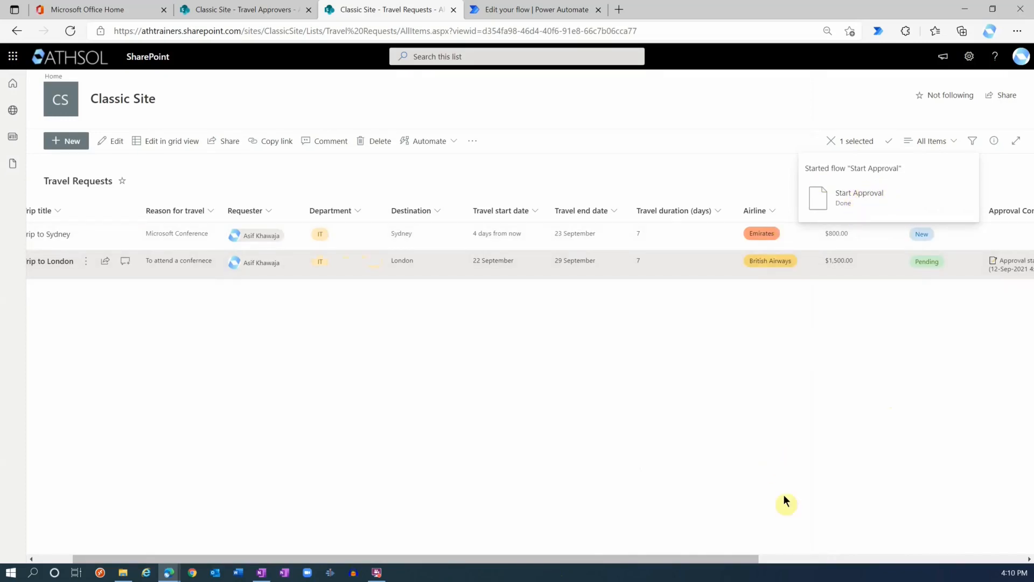
left_click_drag(745, 560, 952, 553)
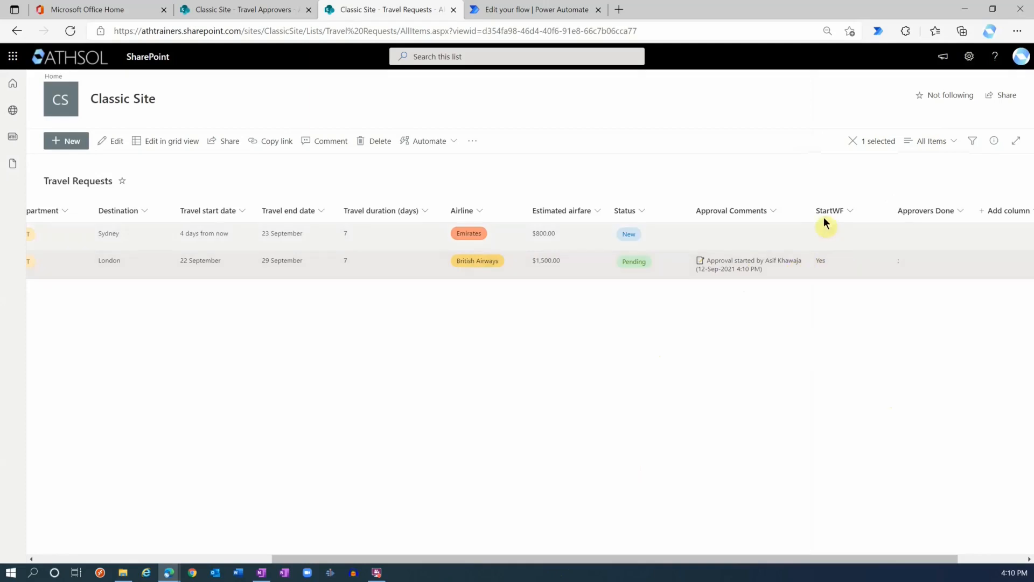
left_click_drag(812, 214, 905, 211)
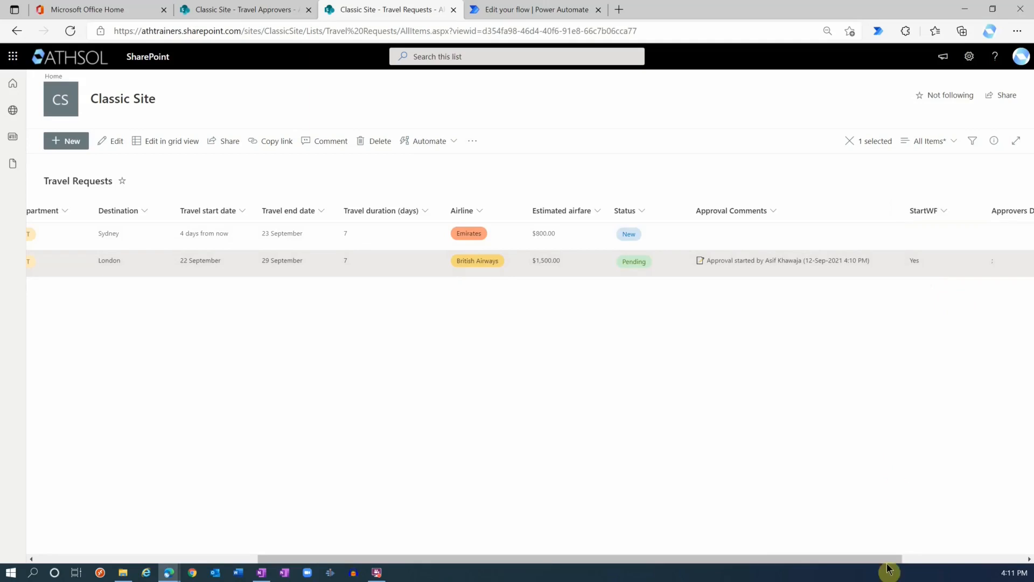
left_click_drag(887, 559, 978, 557)
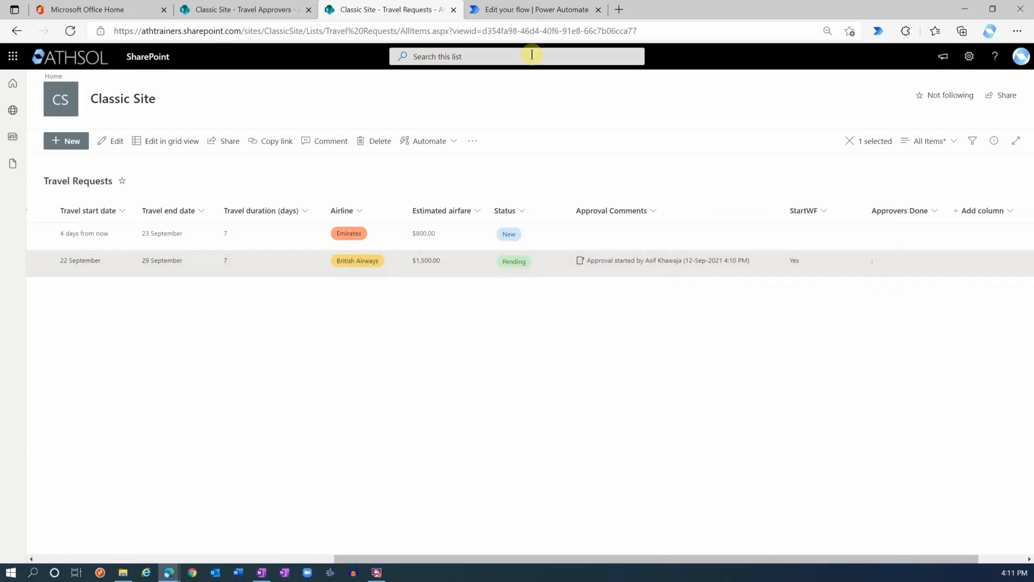
Step: Switch to Power Automate, leave the Approval Workflow editor, and open the latest run of the Start Approval flow
left_click(530, 9)
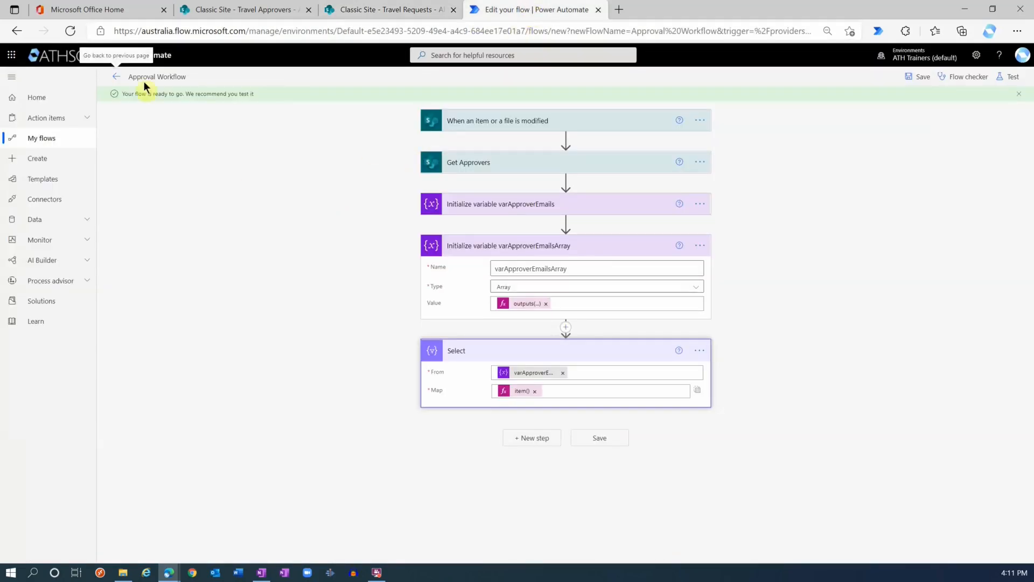
left_click(115, 76)
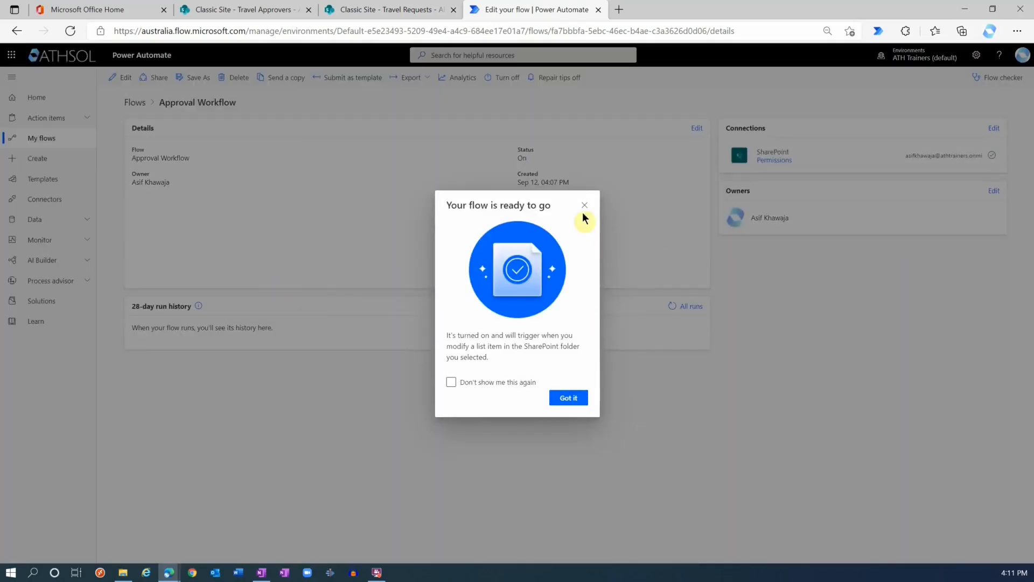
left_click(585, 205)
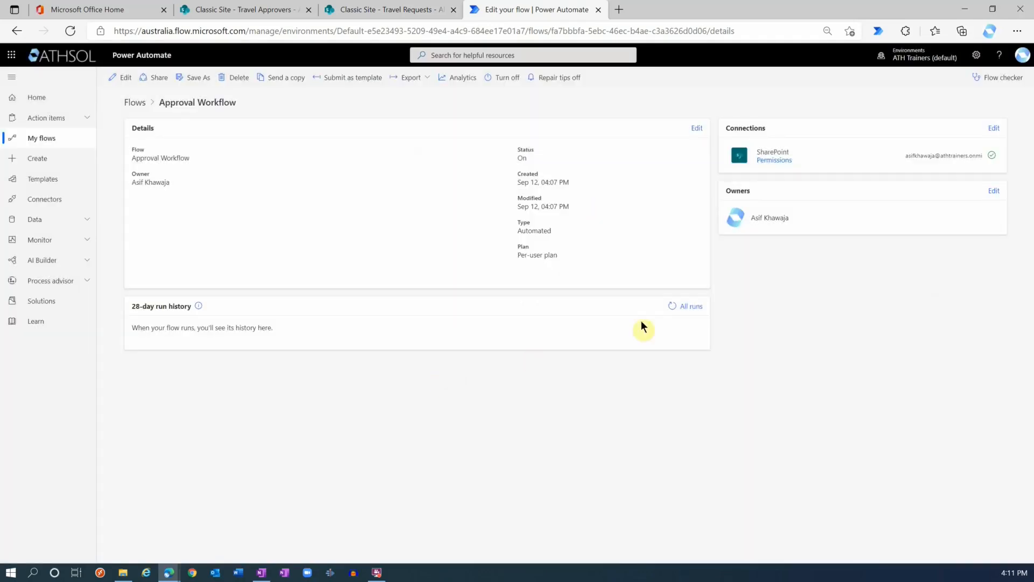
left_click(135, 102)
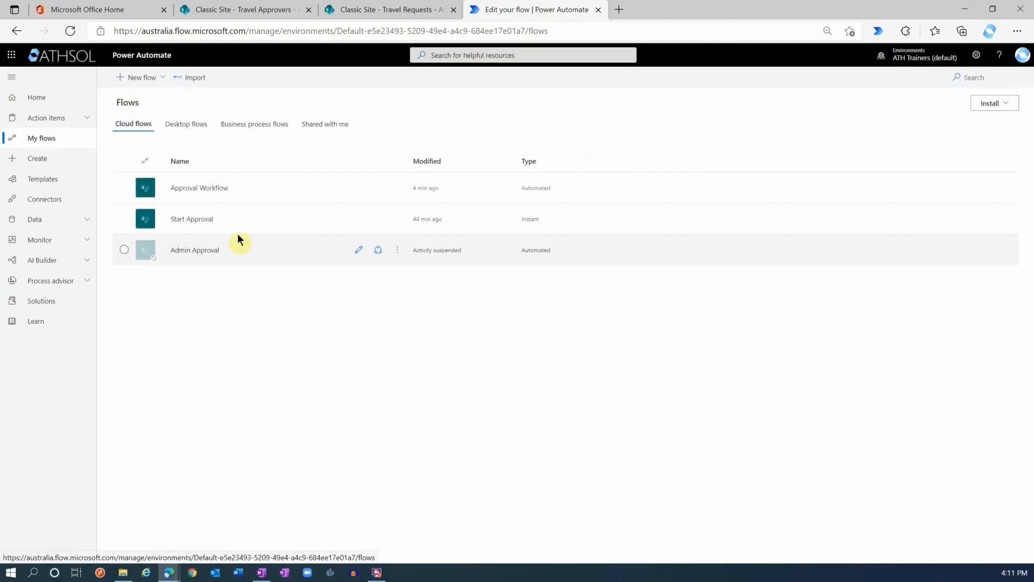
left_click(203, 221)
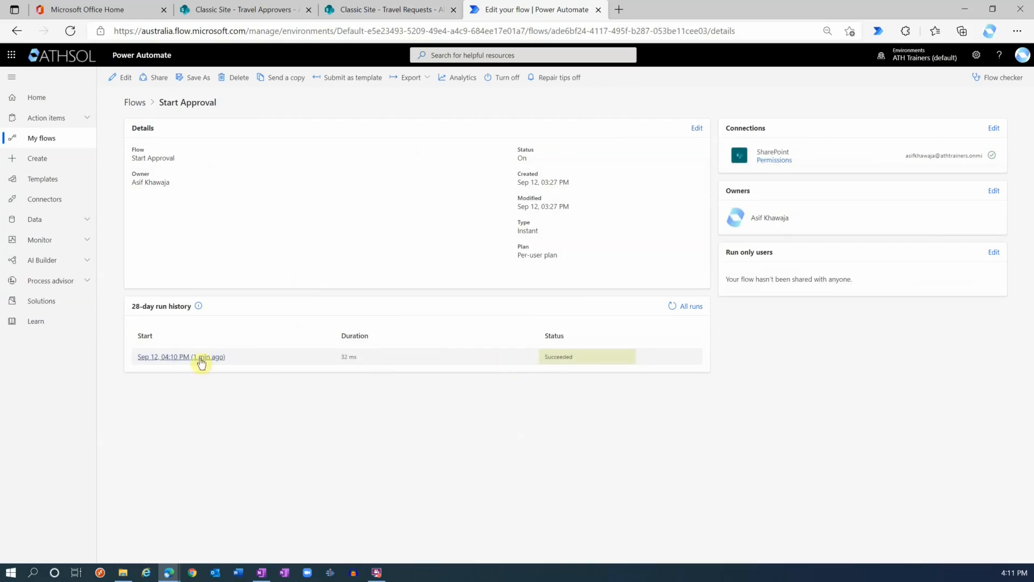
left_click(194, 357)
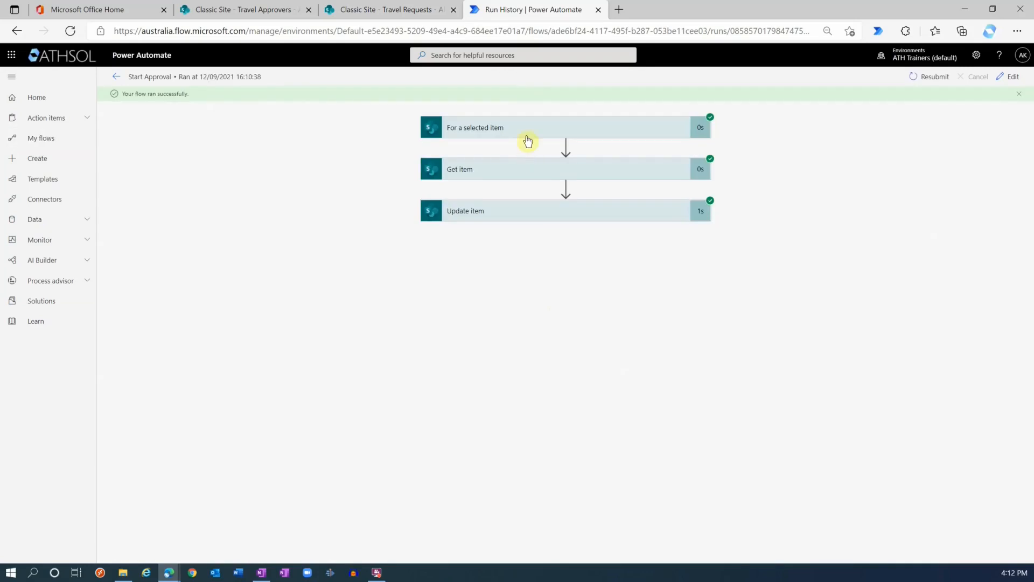
Step: Examine the inputs and outputs of the For a selected item, Get item and Update item actions in the run
left_click(527, 128)
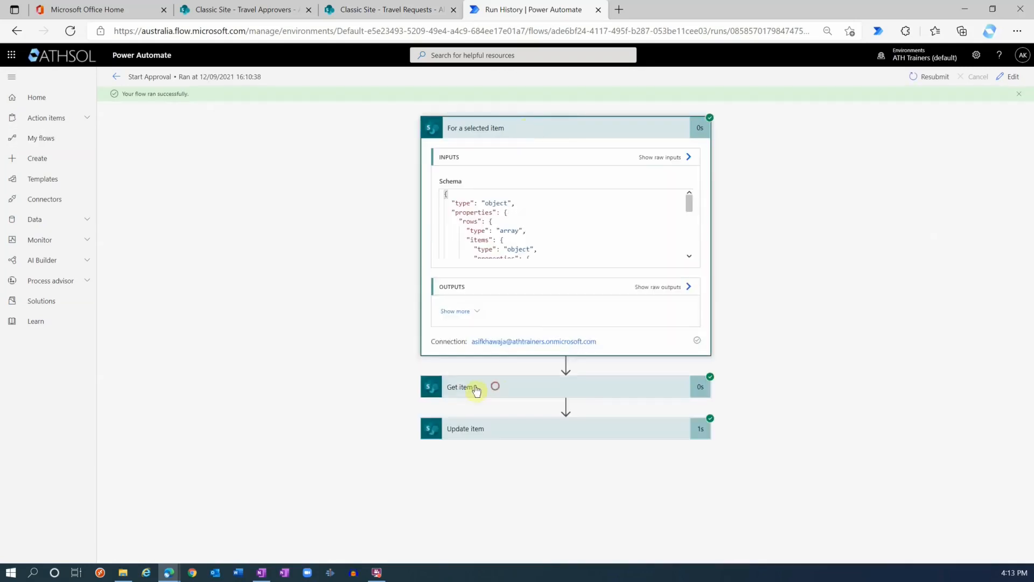
left_click(474, 388)
scroll(386, 347, "down", 4)
scroll(478, 357, "up", 3)
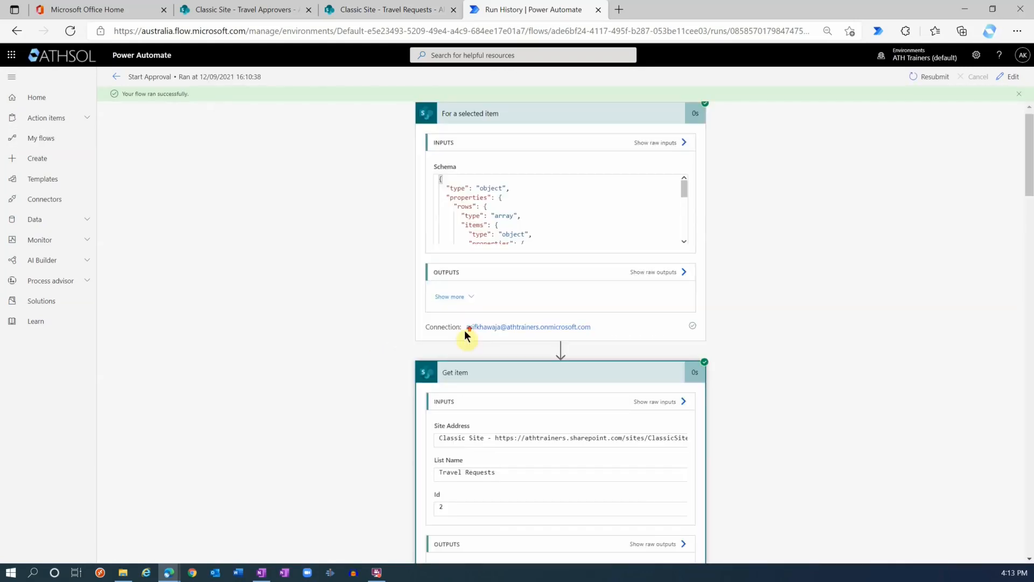
scroll(486, 328, "down", 1)
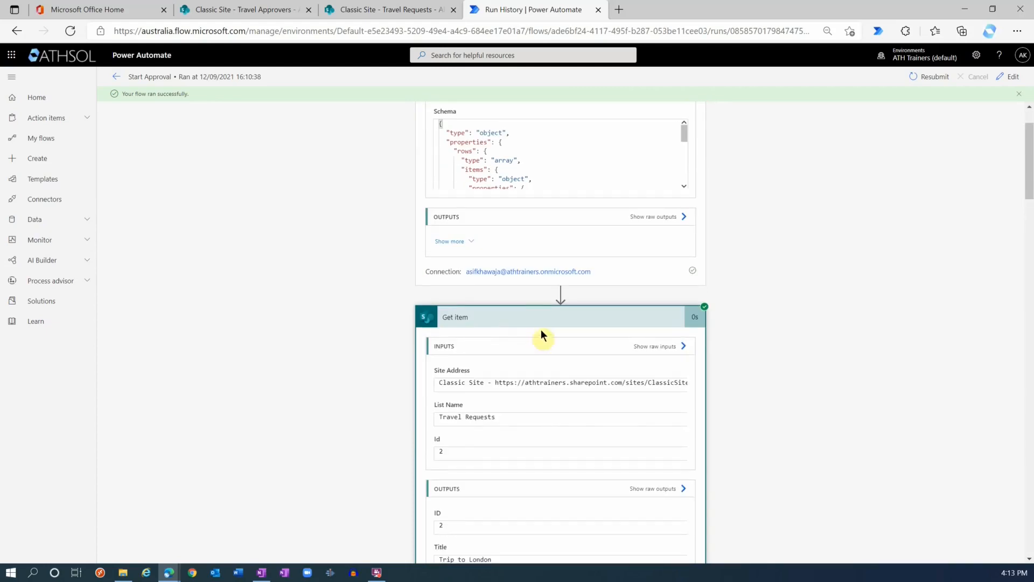
left_click(503, 319)
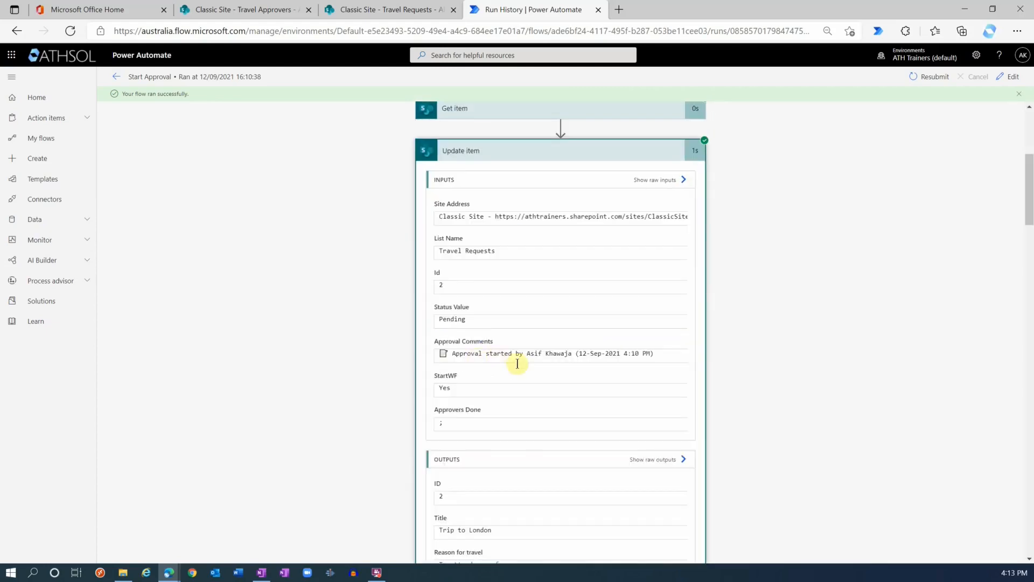
scroll(516, 364, "down", 1)
scroll(461, 361, "down", 1)
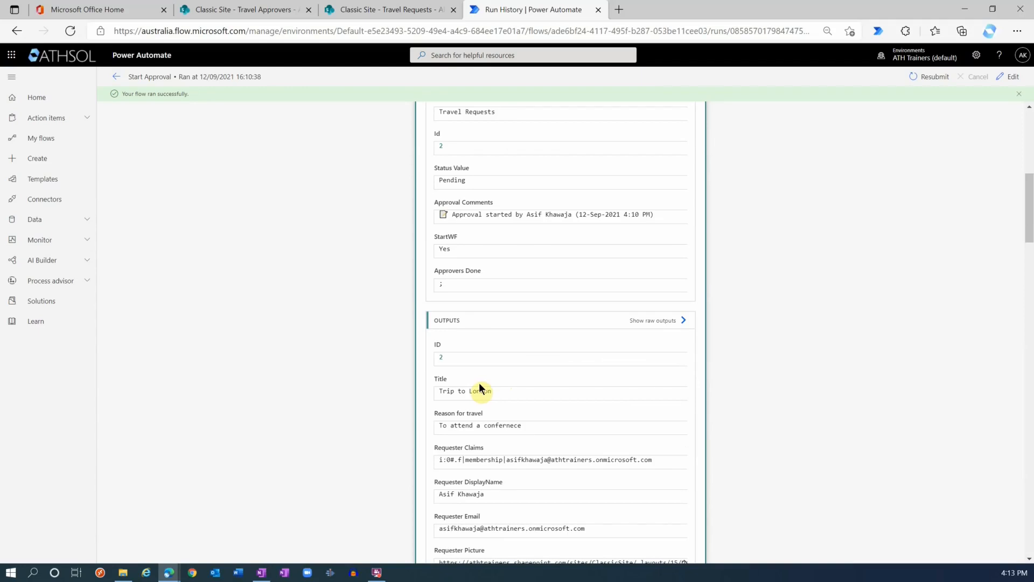
scroll(479, 380, "up", 10)
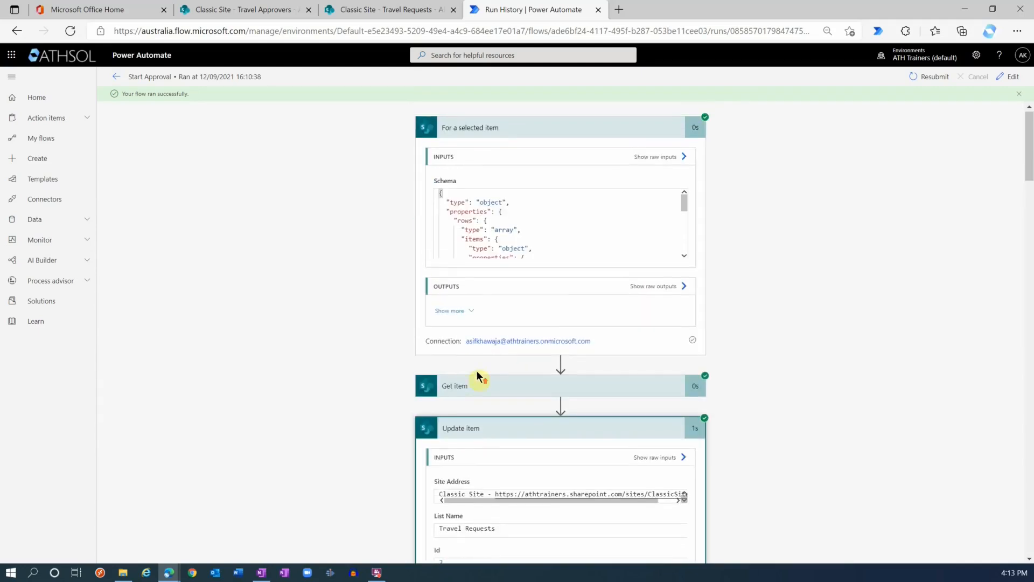
Step: Return to the flows list and open the latest run of the Approval Workflow flow from its run history
left_click(115, 79)
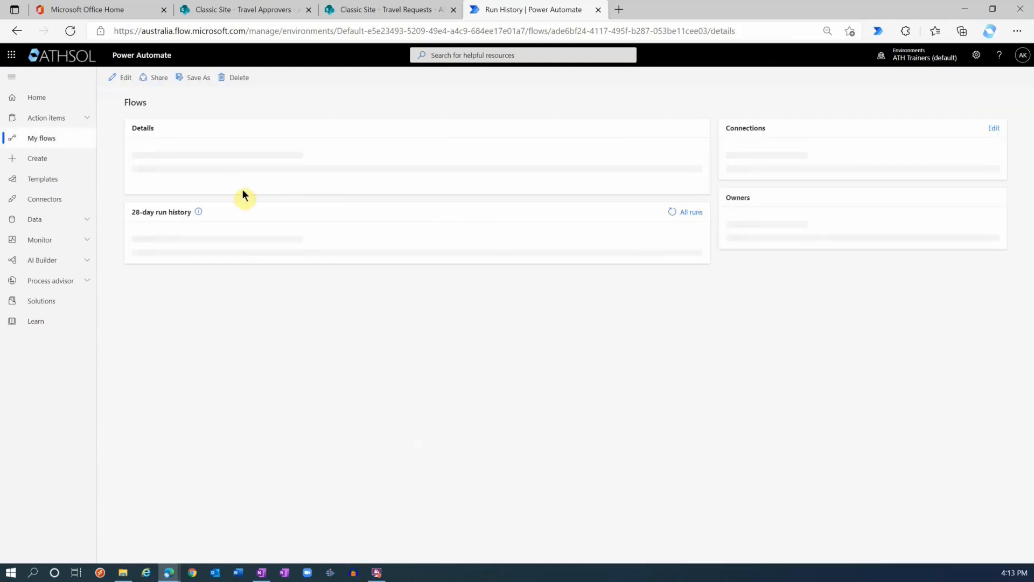
left_click(133, 104)
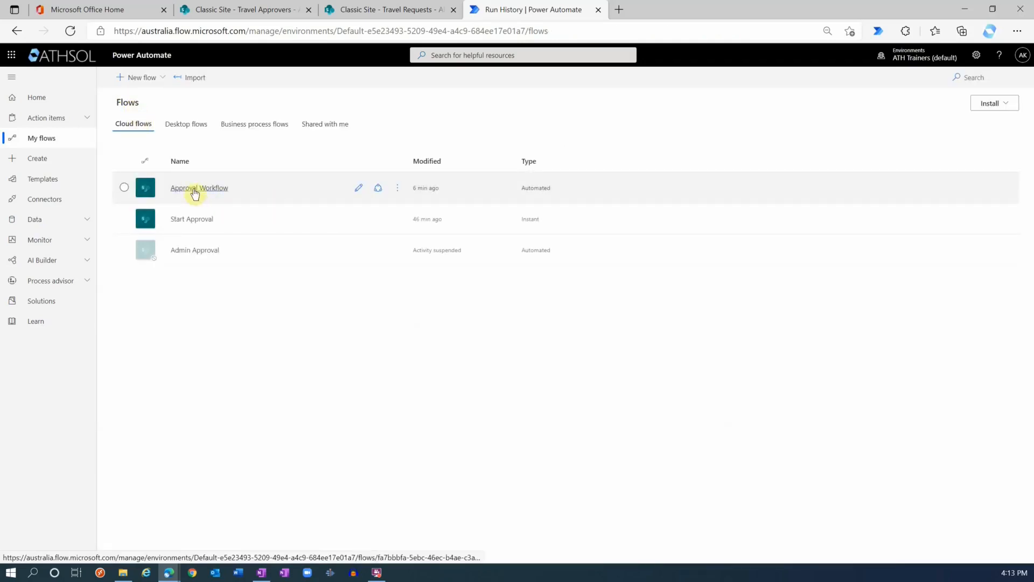
left_click(195, 189)
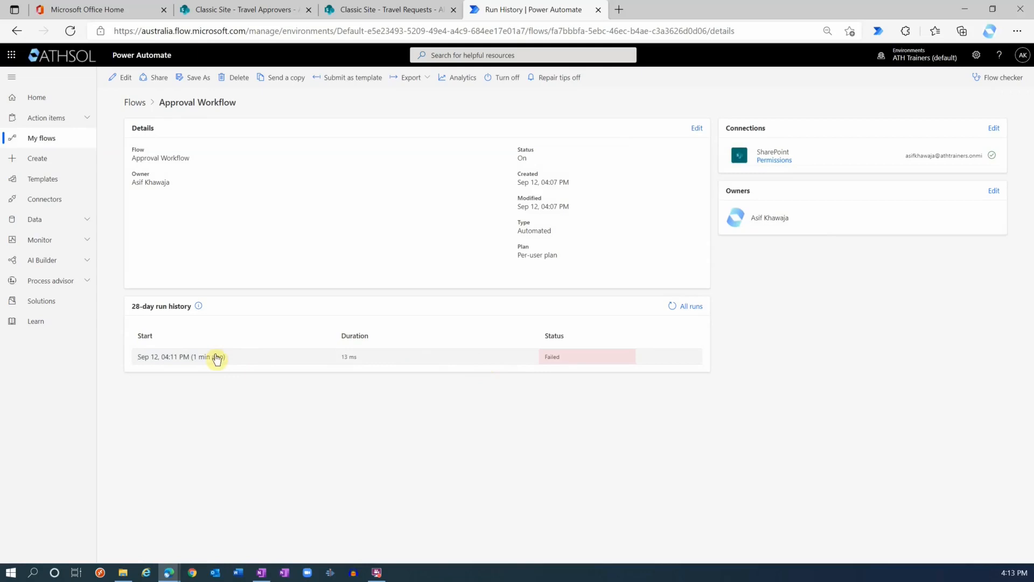
left_click(199, 356)
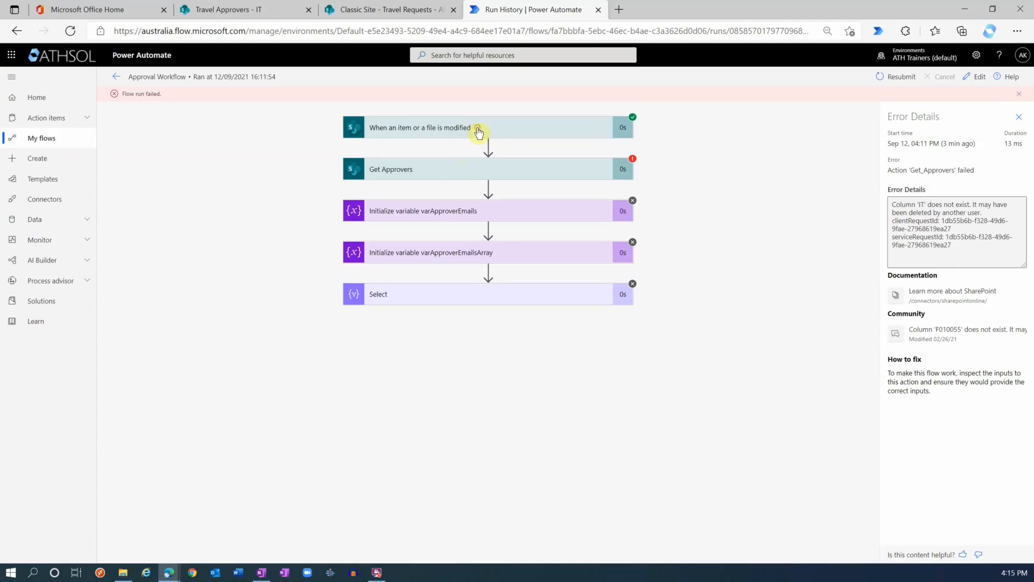
Step: Inspect the trigger and Get Approvers details in the Approval Workflow run, and open the flow for editing
left_click(479, 131)
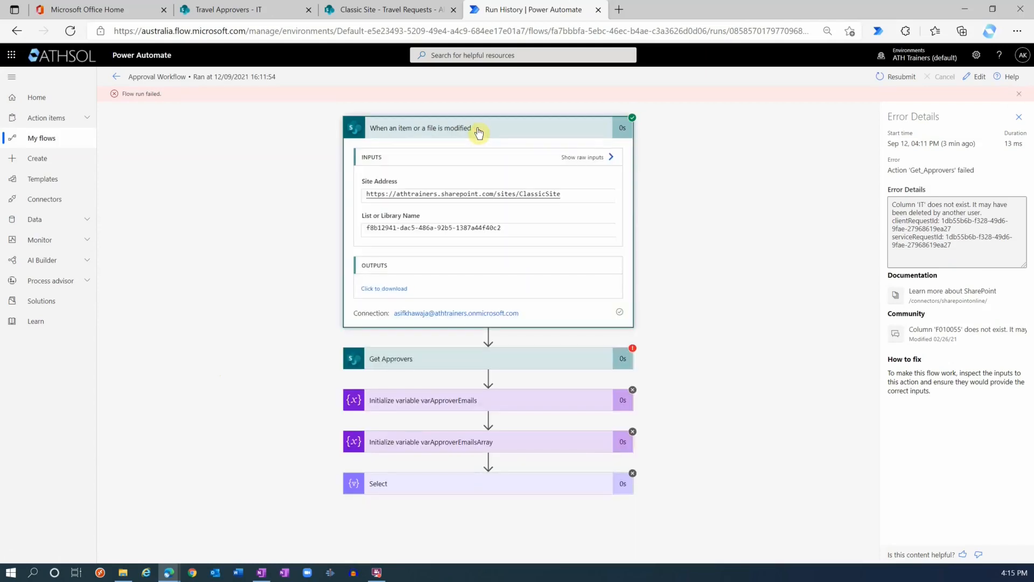
left_click(479, 132)
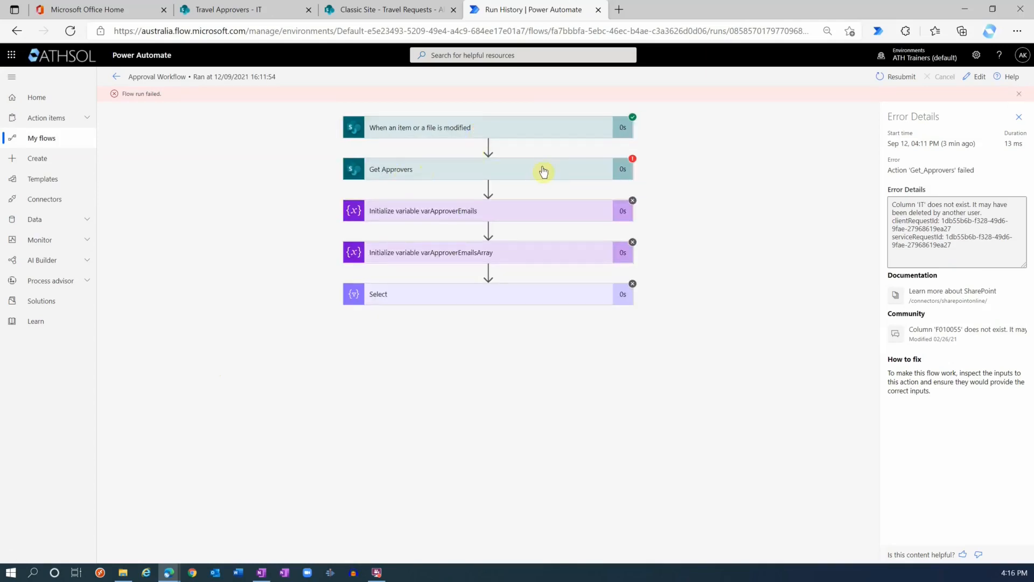
left_click(454, 172)
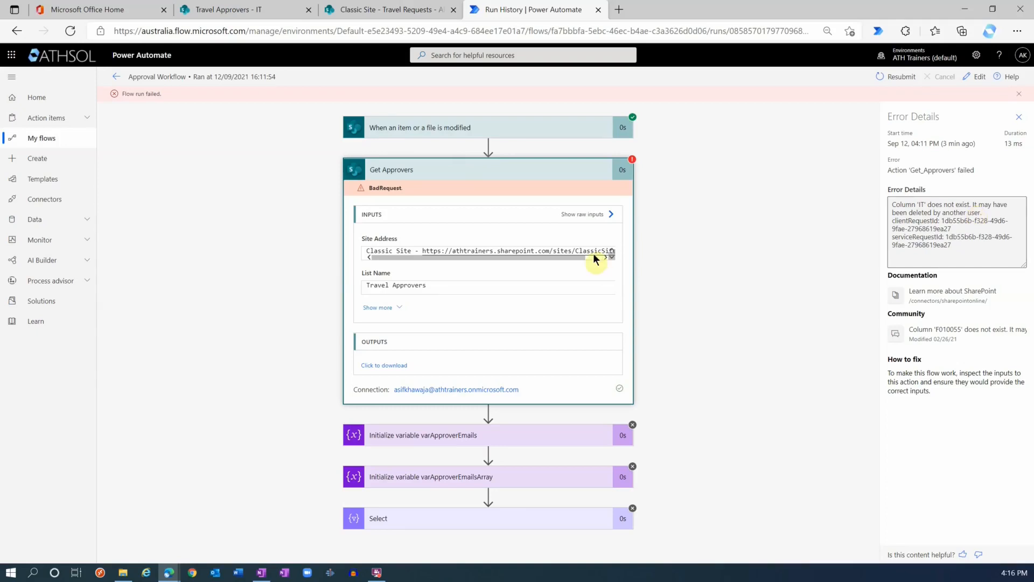
left_click(973, 79)
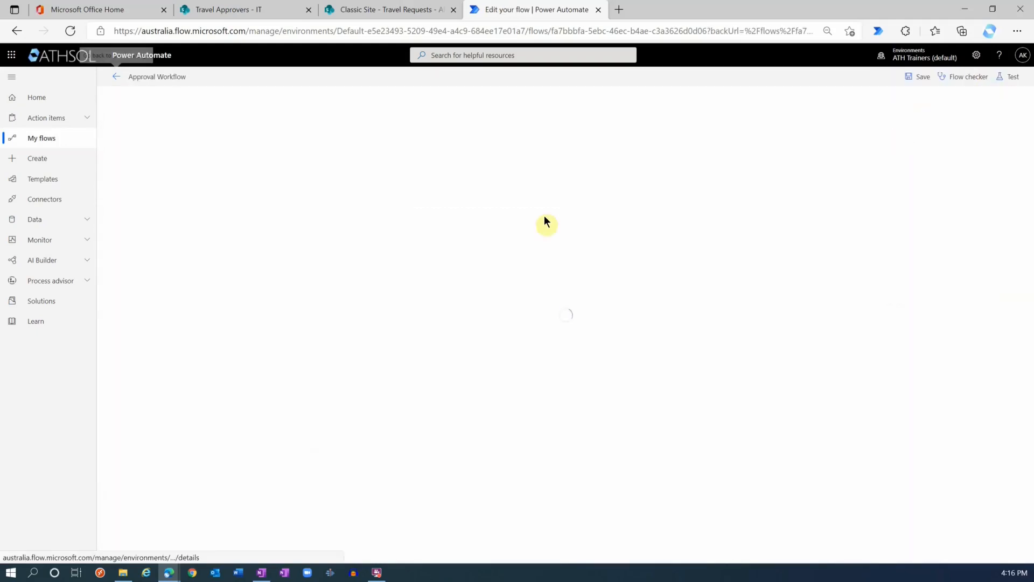
Step: Enclose the Department Value token in single quotes in the Get Approvers filter query, and save the flow
left_click(512, 149)
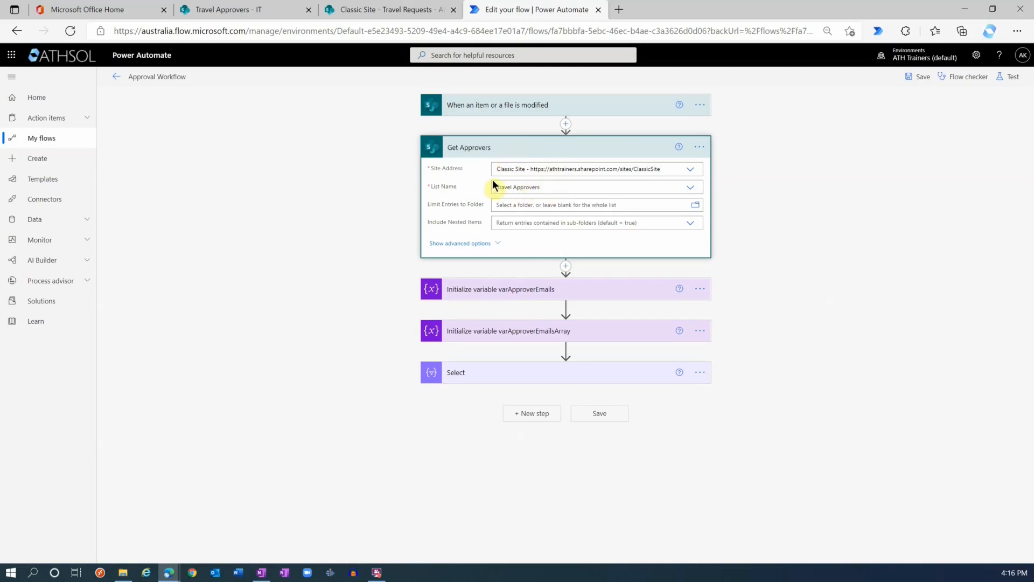
left_click(450, 245)
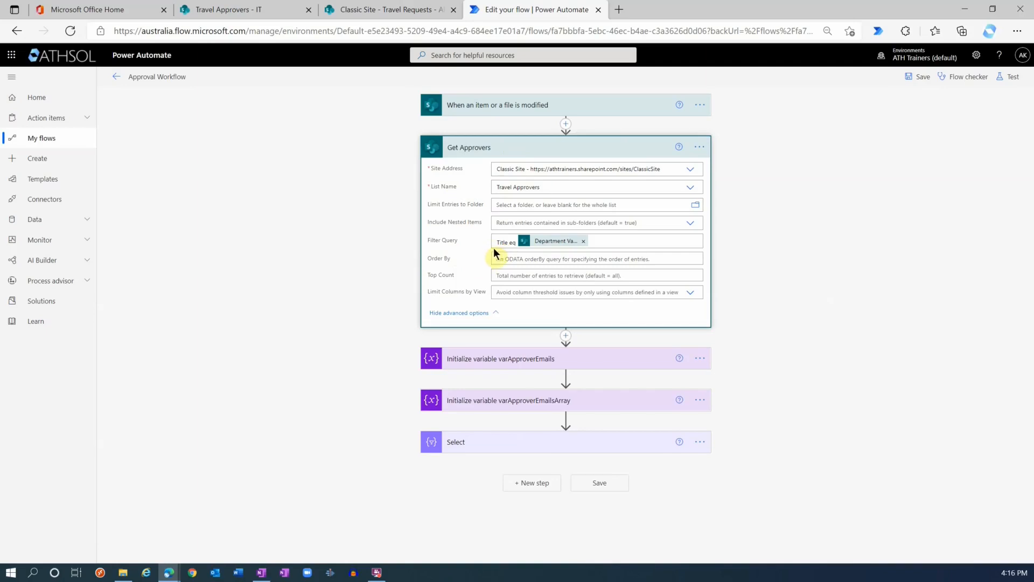
left_click(558, 243)
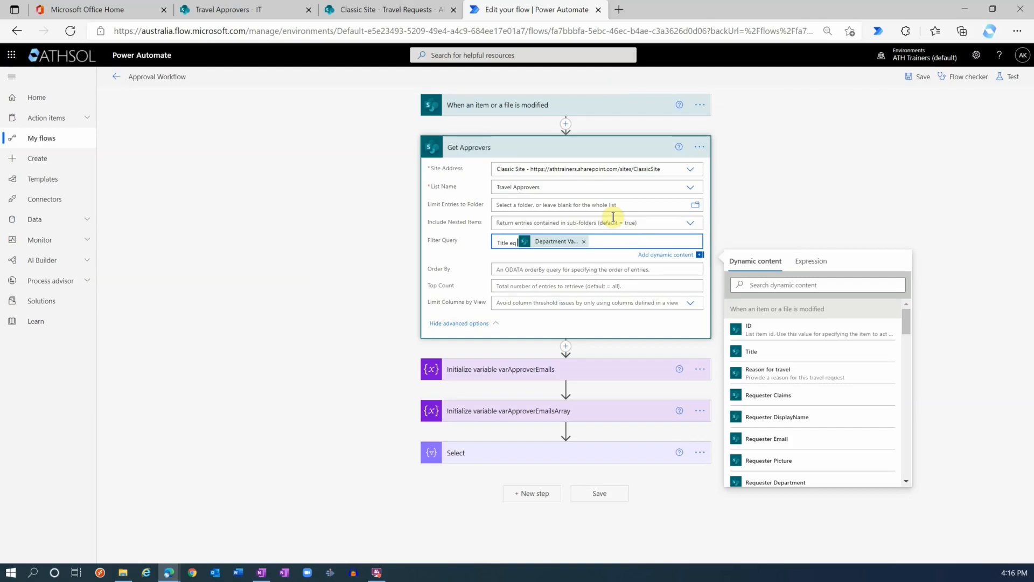
type("'")
key("End")
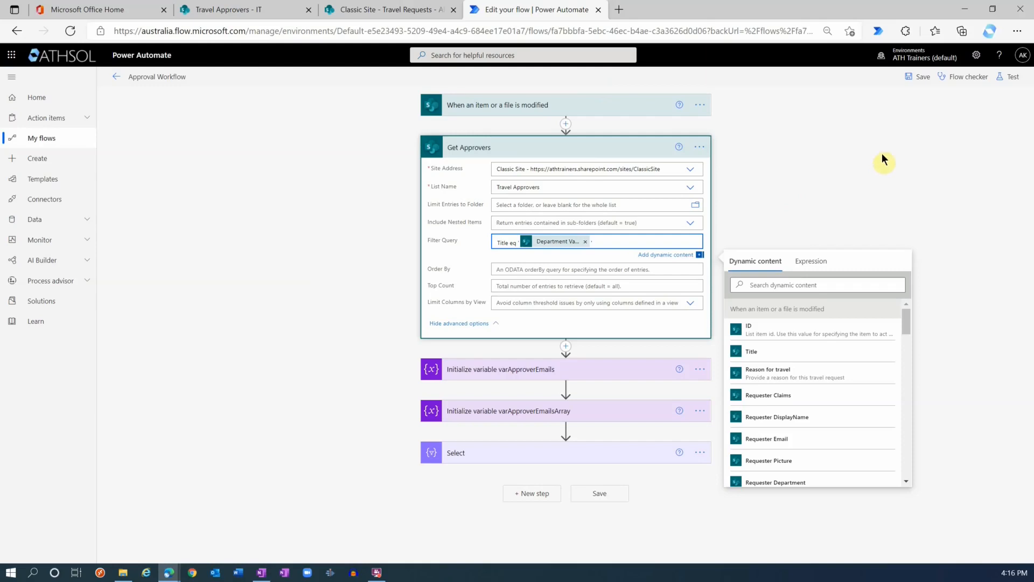
left_click(912, 78)
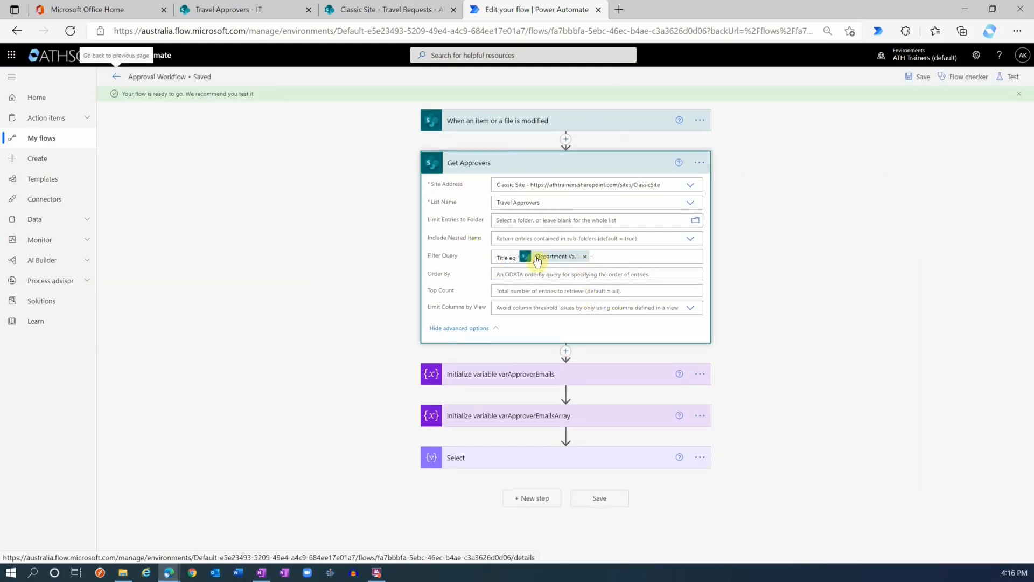
Step: Test the flow automatically with the recently used trigger from the failed run
left_click(1006, 77)
left_click(883, 136)
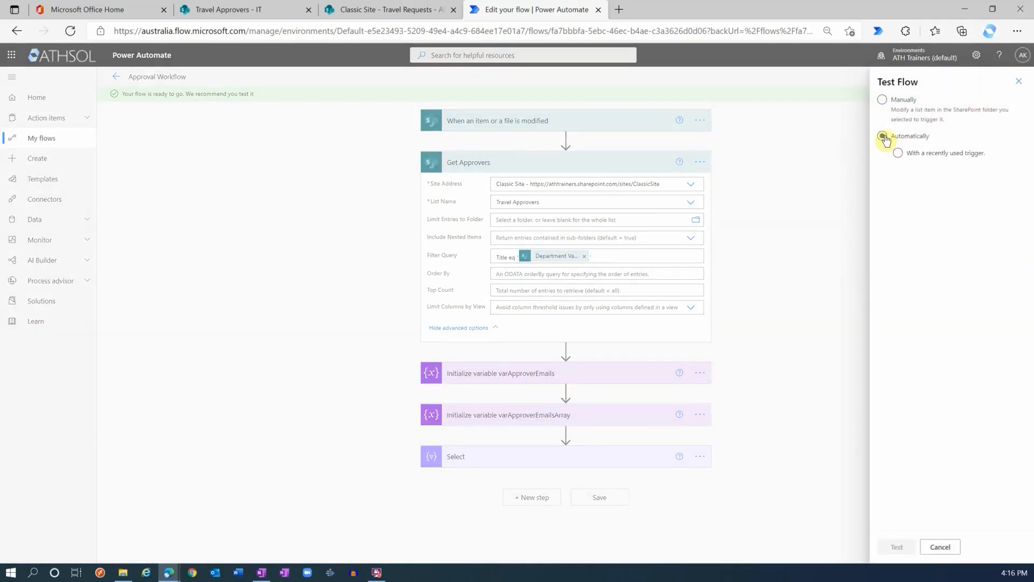
left_click(898, 153)
left_click(886, 172)
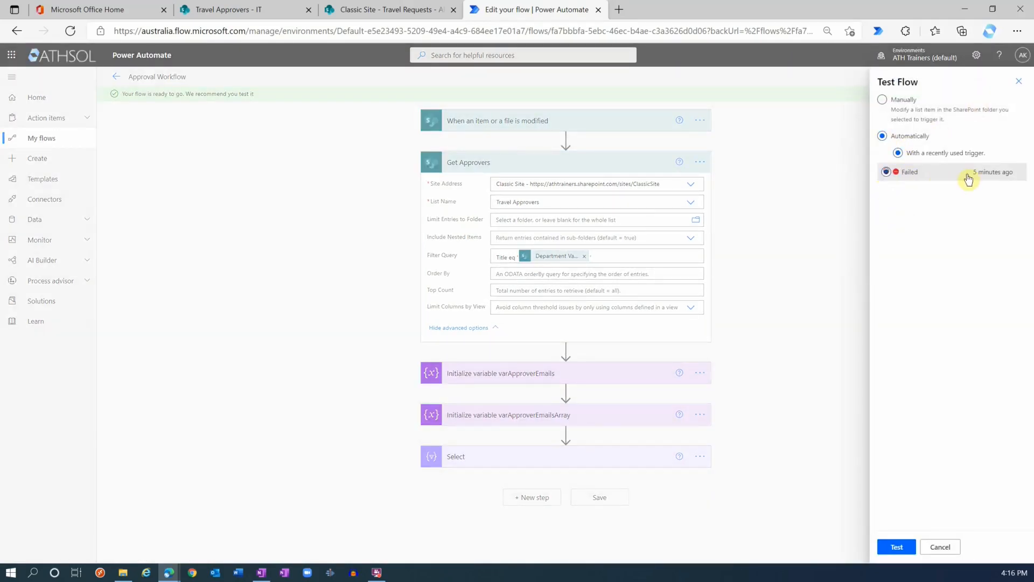
left_click(895, 547)
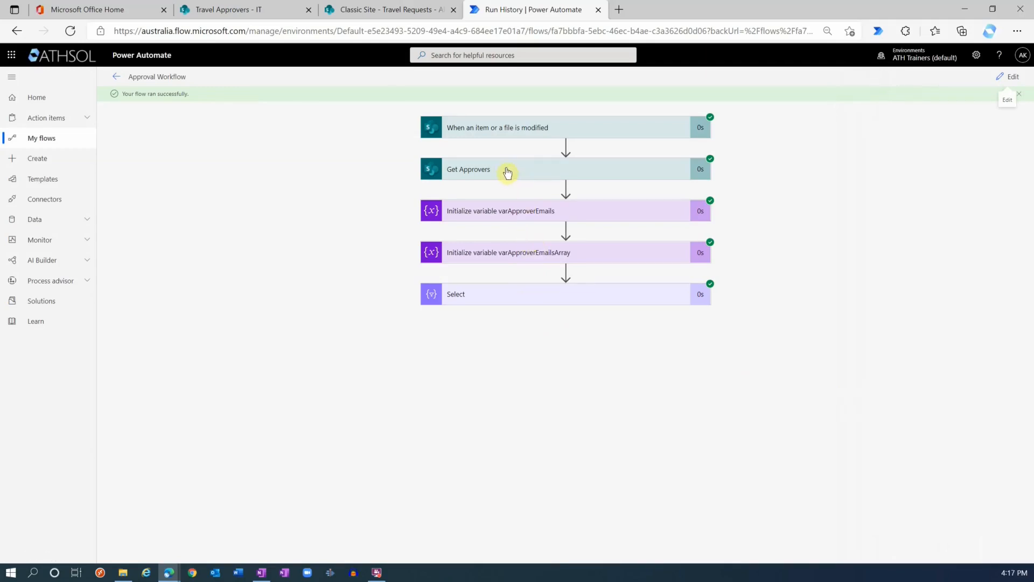
Step: Examine the run inputs of both Initialize variable actions, especially the Email entries in the varApproverEmailsArray value
left_click(505, 212)
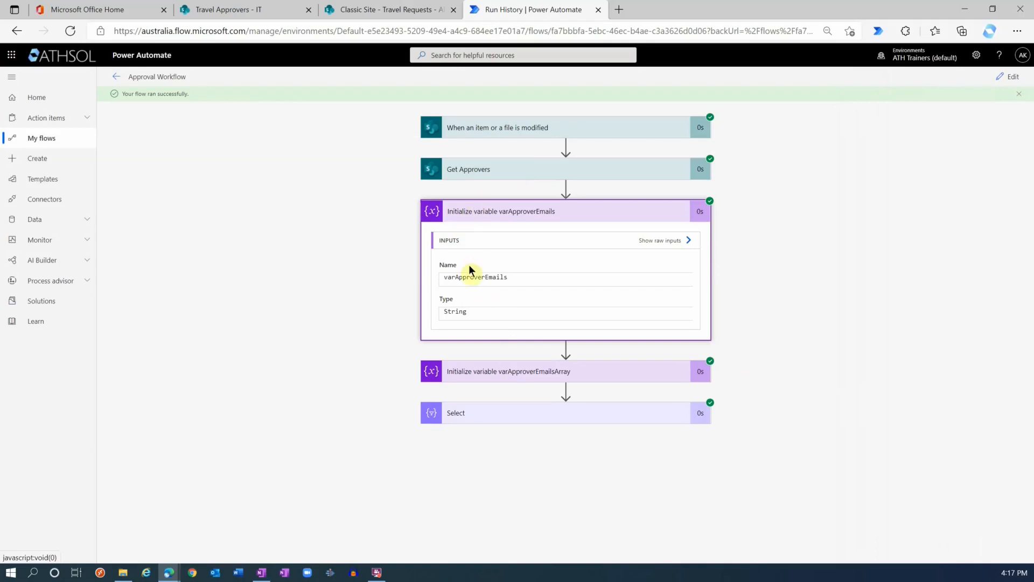
left_click(509, 374)
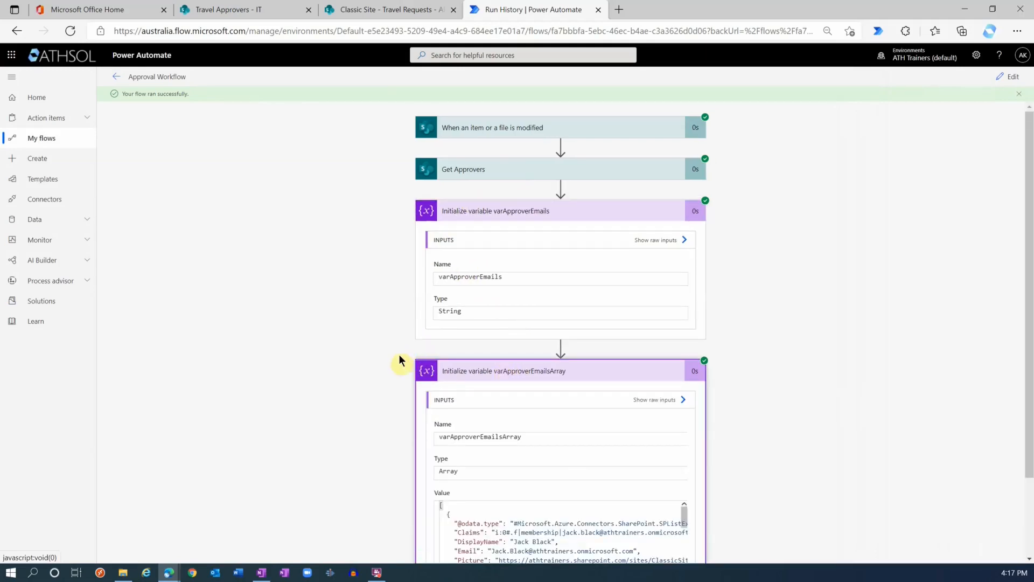
scroll(387, 362, "down", 2)
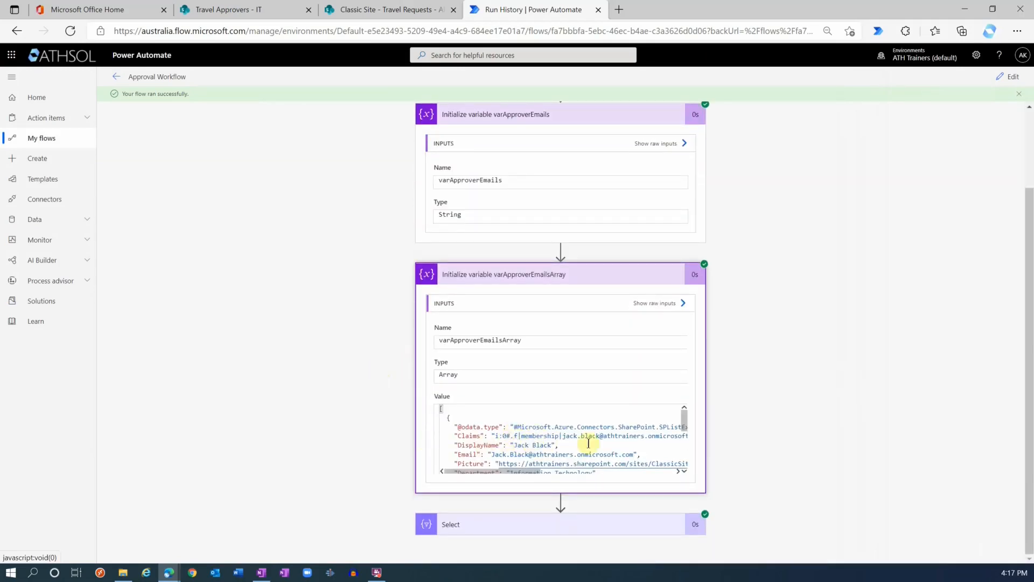
mouse_move(684, 419)
left_mouse_down()
mouse_move(683, 457)
mouse_move(683, 425)
left_mouse_up()
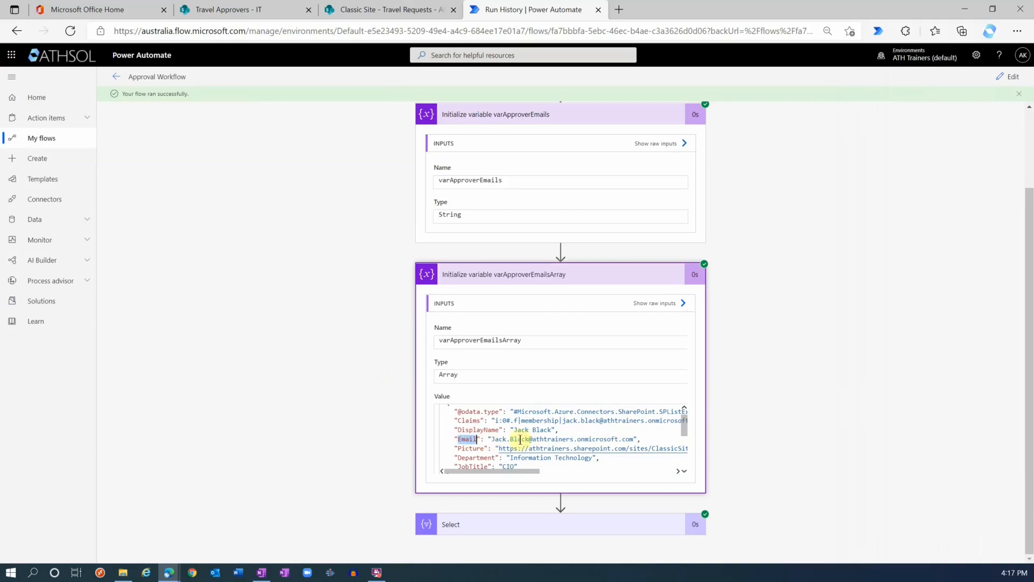
left_click_drag(510, 439, 590, 439)
left_click_drag(685, 433, 681, 460)
double_click(467, 429)
left_click_drag(491, 427, 597, 427)
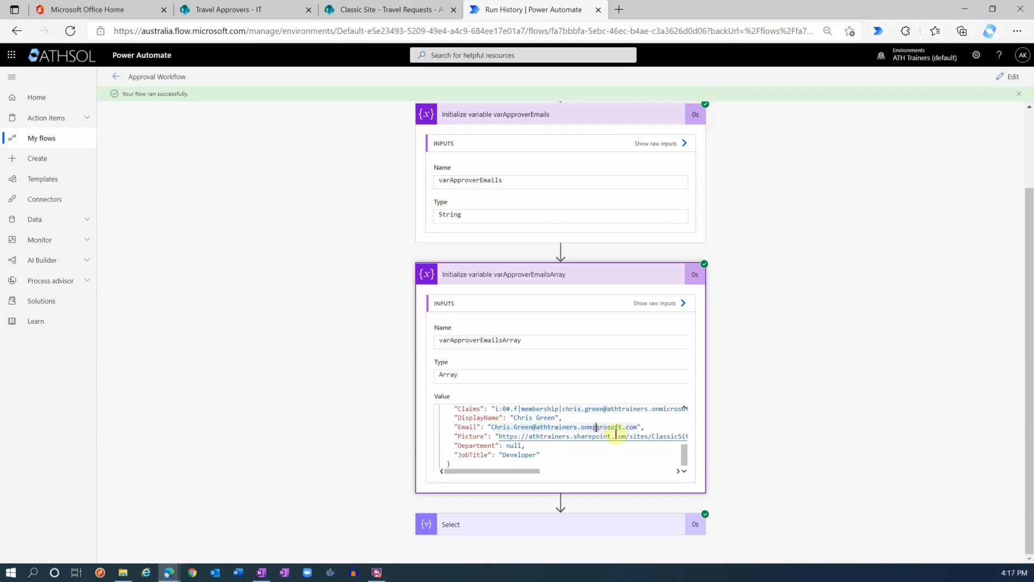
scroll(683, 457, "down", 1)
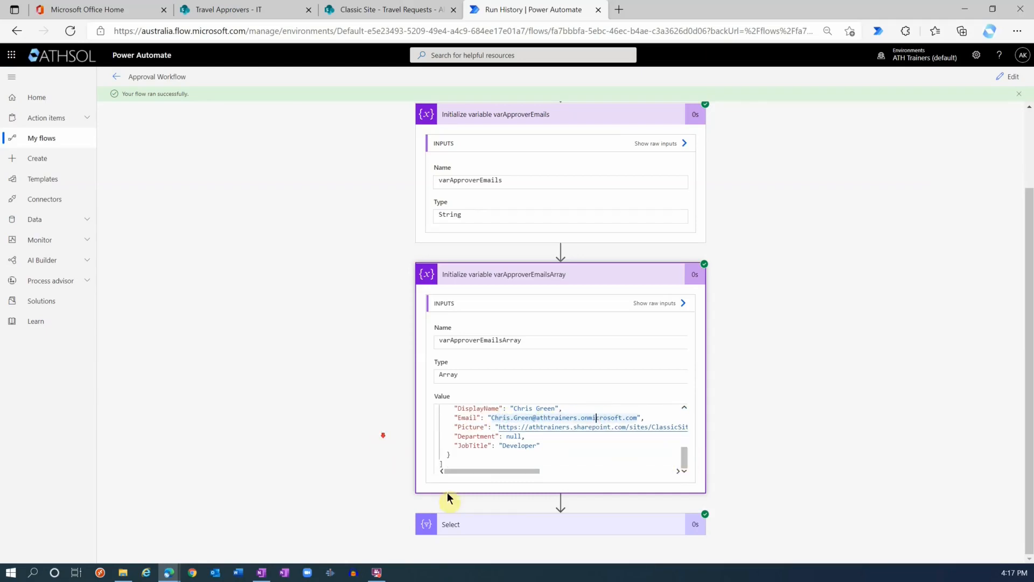
scroll(544, 445, "up", 5)
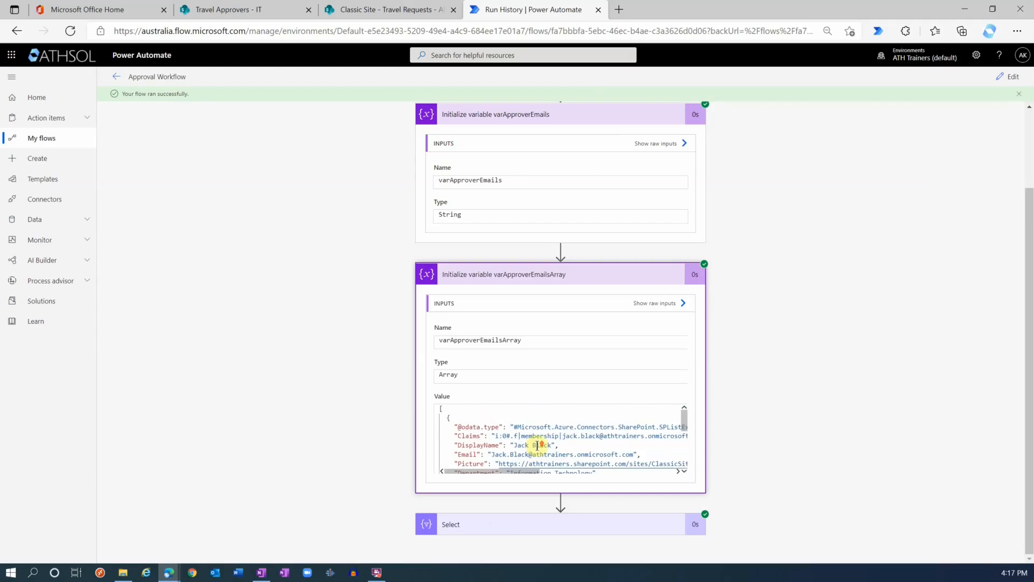
double_click(465, 455)
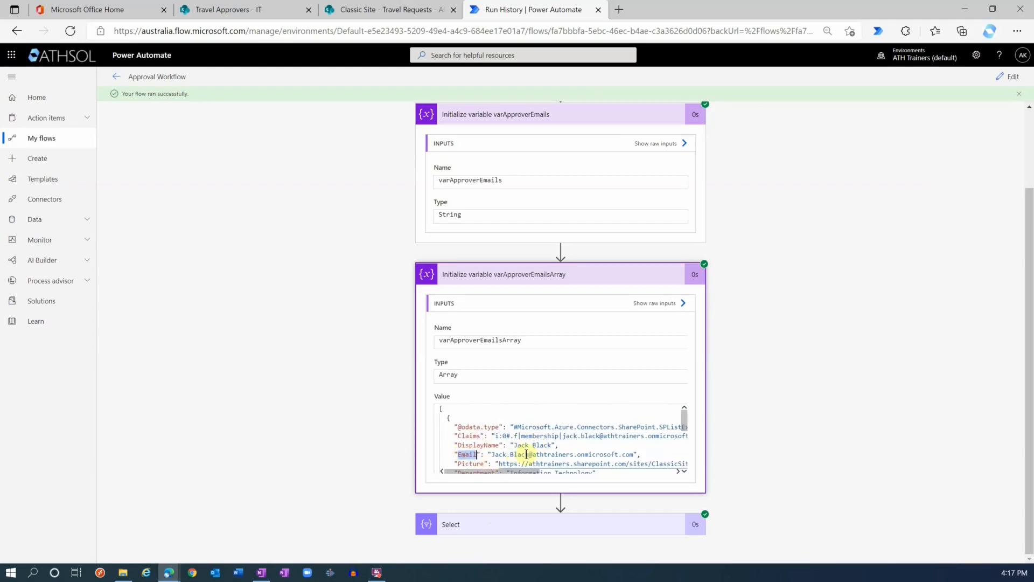
scroll(512, 447, "up", 2)
scroll(372, 445, "down", 2)
Step: Inspect the Select action's run details and check the email addresses in its output body
left_click(476, 520)
scroll(369, 427, "down", 4)
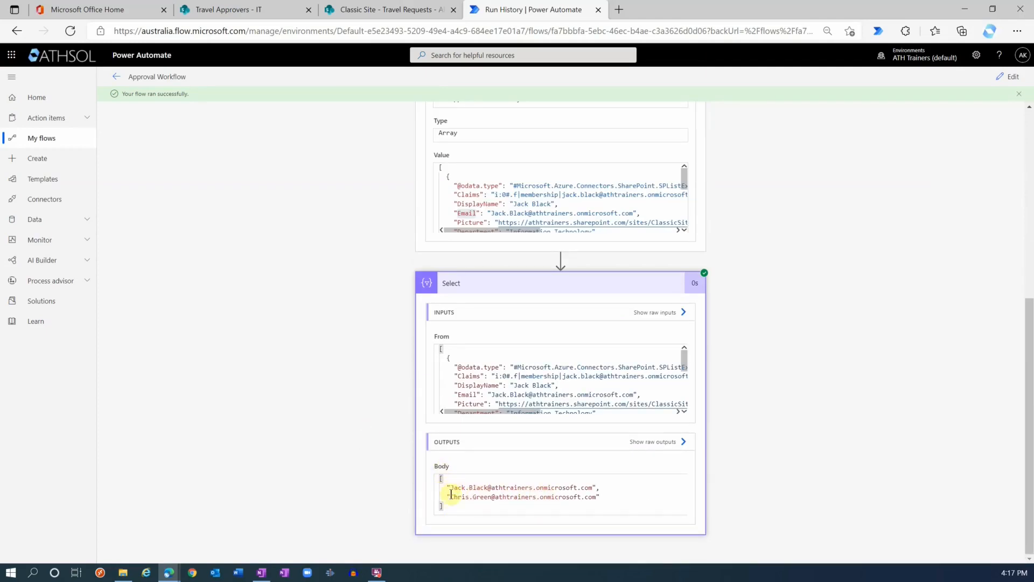
left_click_drag(462, 488, 574, 489)
left_click_drag(461, 497, 543, 496)
left_click(548, 496)
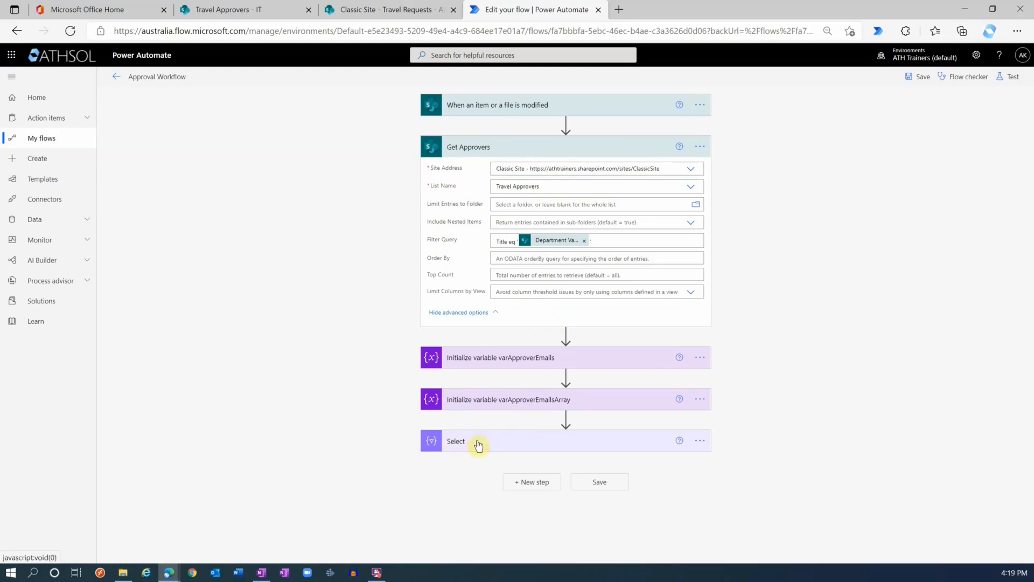
Step: Check the varApproverEmails variable's initialization, and add a Set variable action for varApproverEmails at the end of the flow
left_click(505, 358)
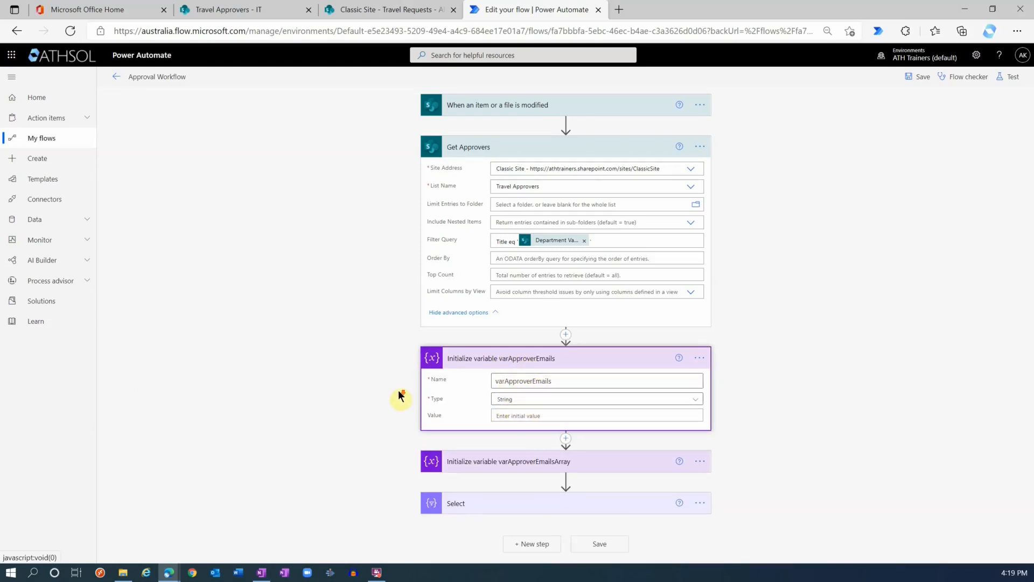
left_click(523, 544)
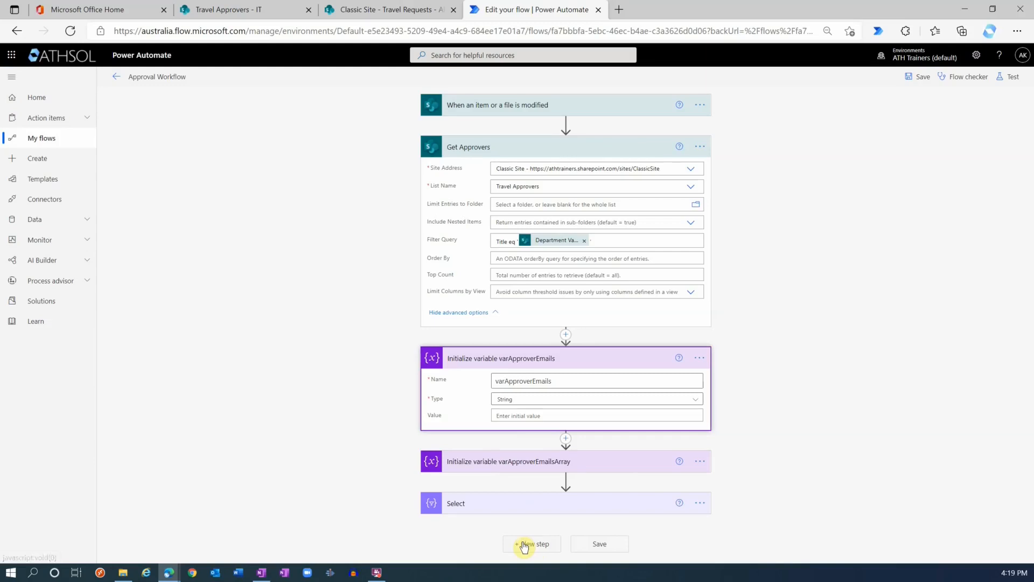
type("set")
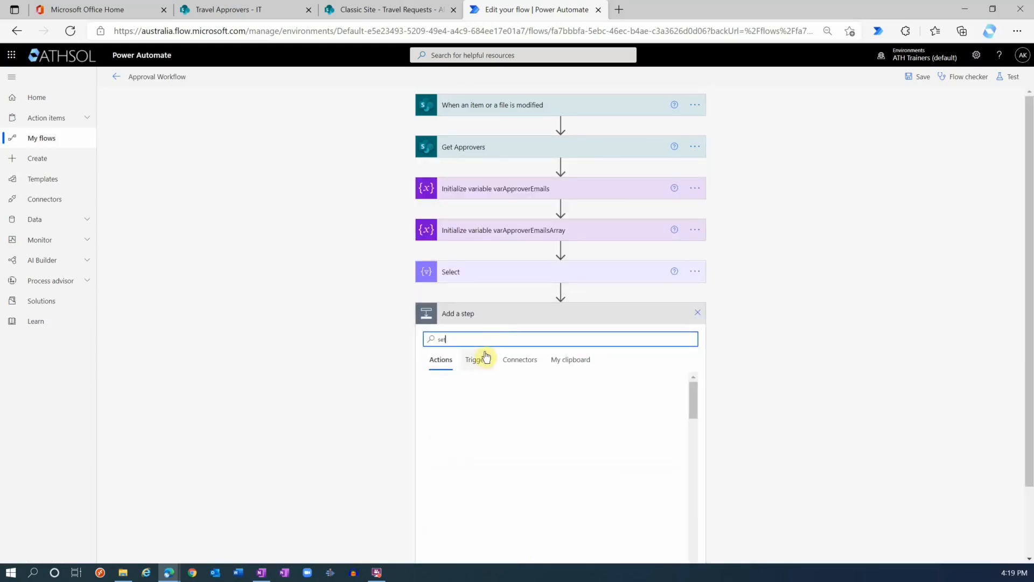
type(" v")
left_click(471, 414)
left_click(525, 334)
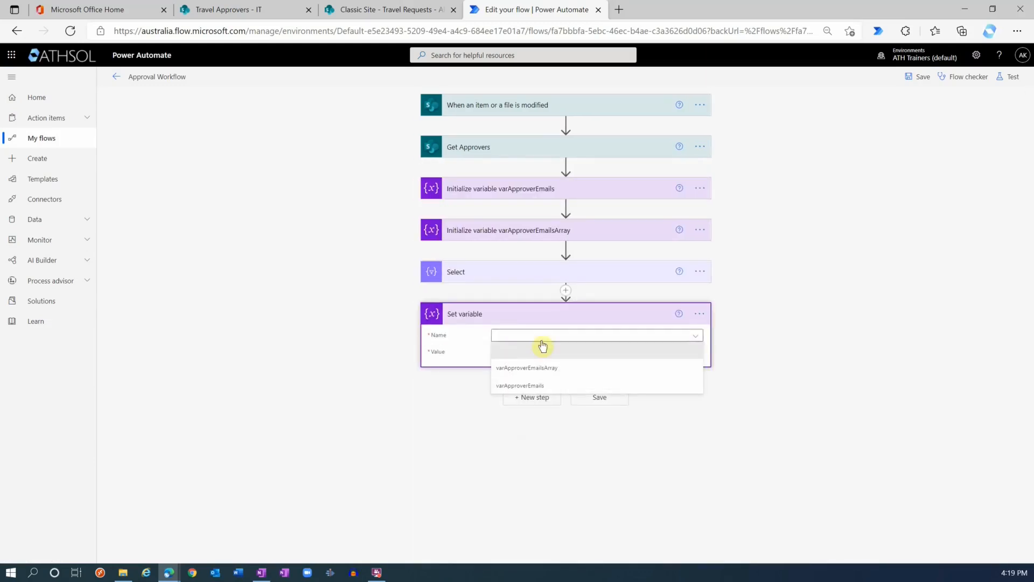
left_click(529, 385)
Step: Set the varApproverEmails value to the expression join(body('Select'),';')
left_click(521, 352)
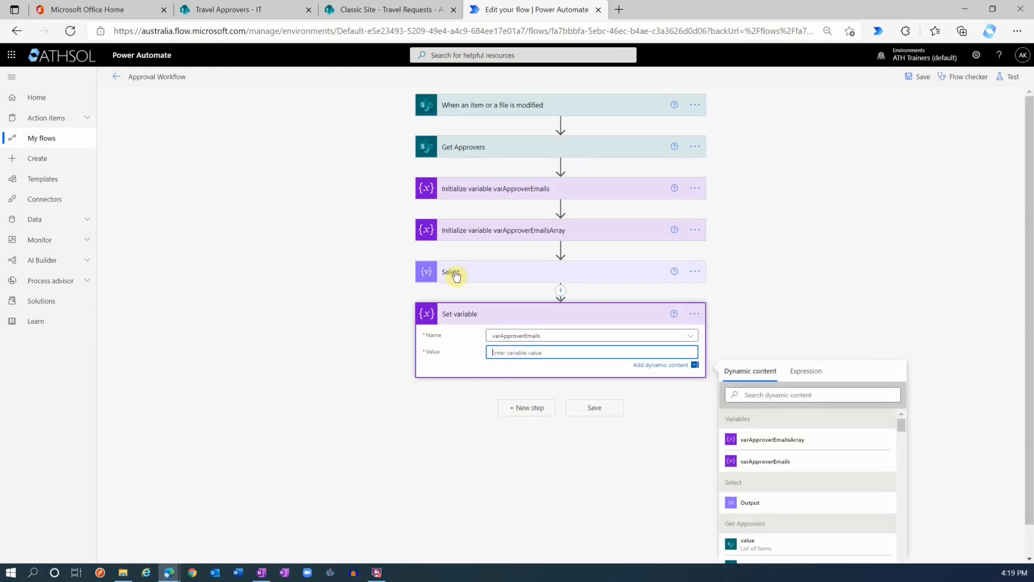
left_click(816, 370)
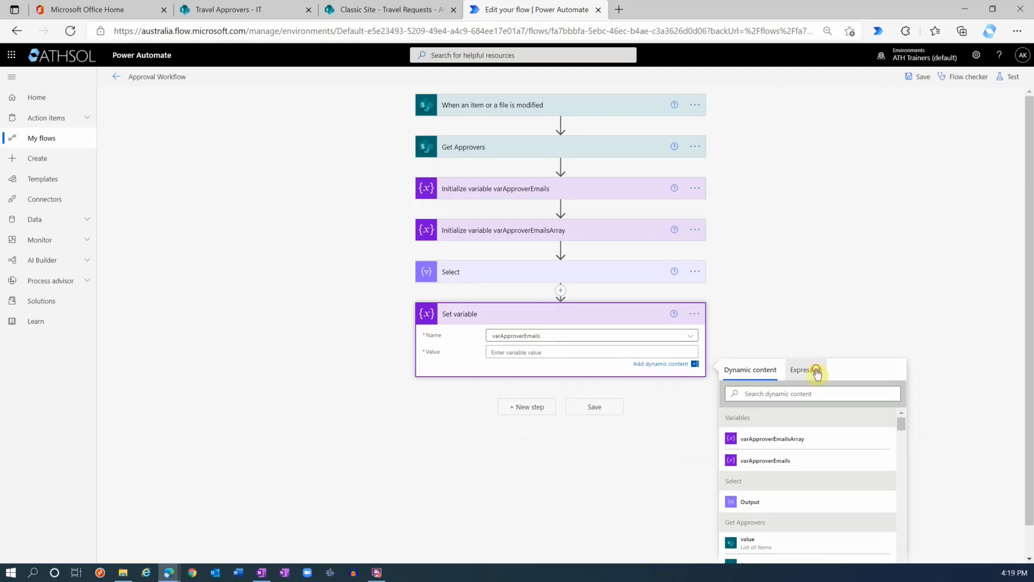
type("join(")
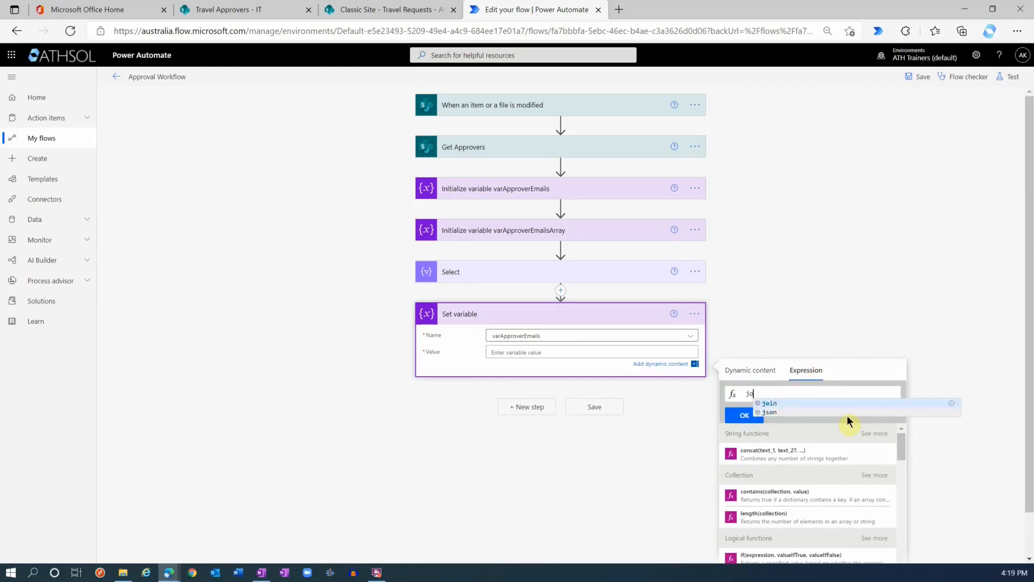
left_click(746, 371)
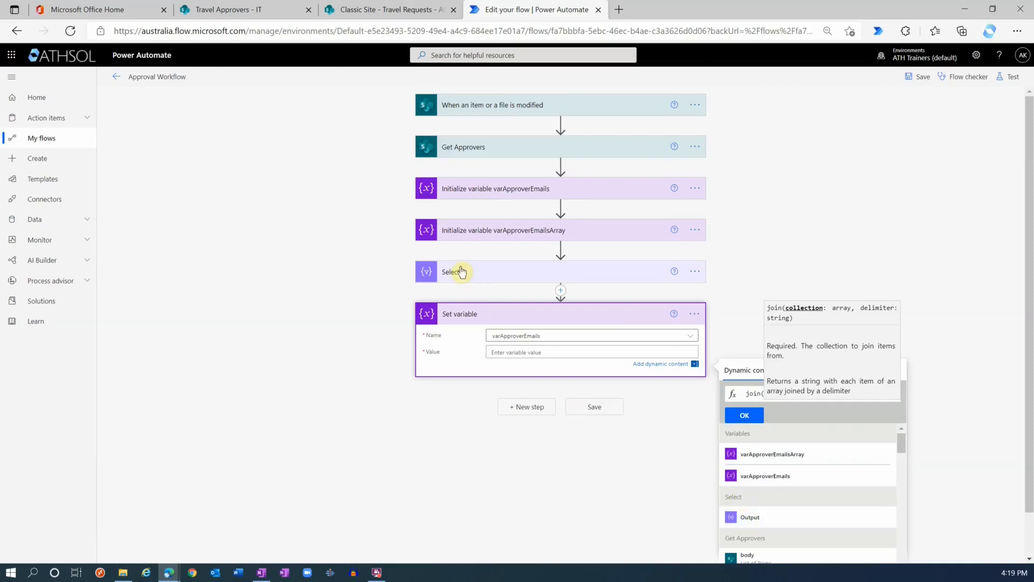
left_click(754, 518)
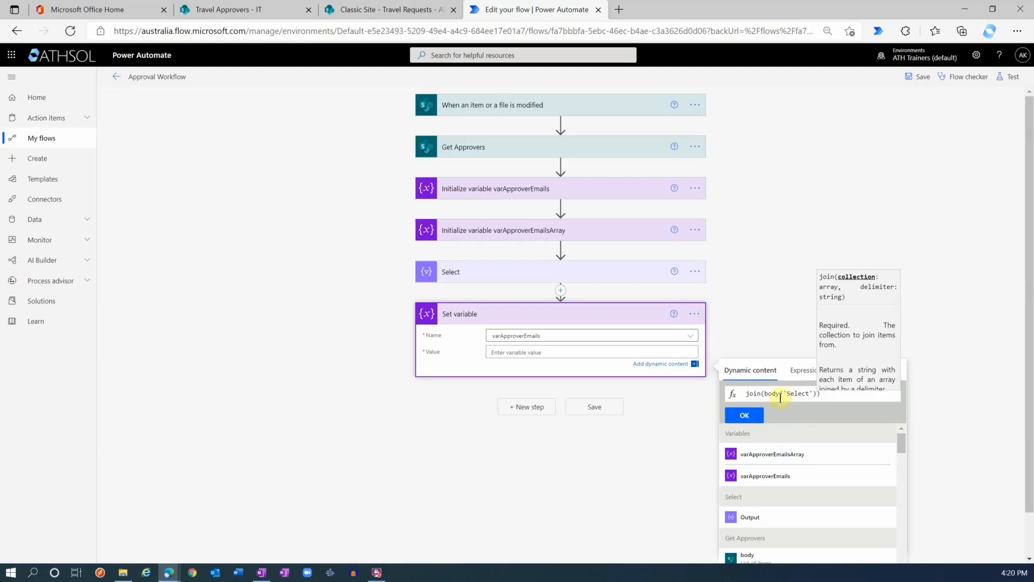
type(",';'")
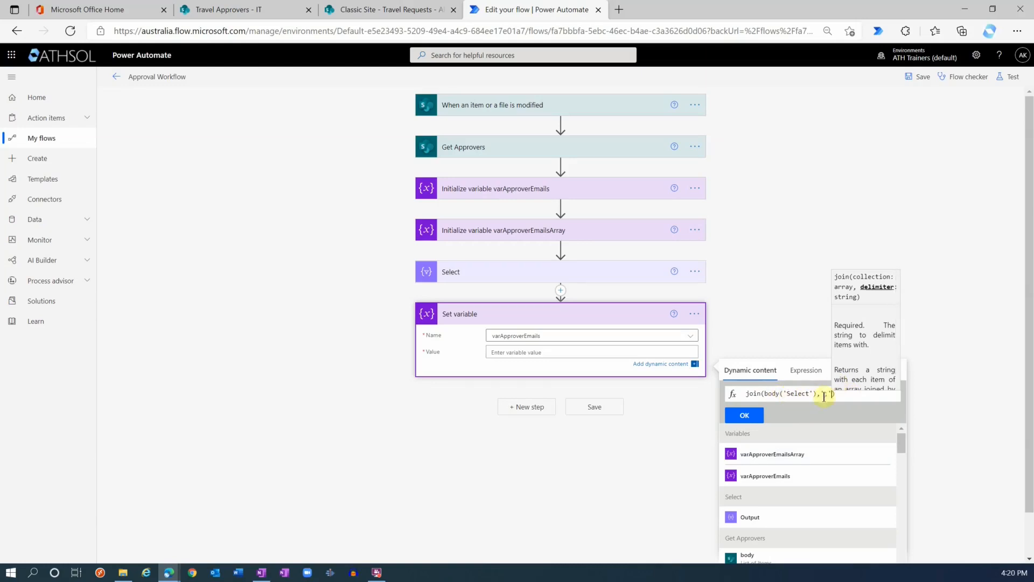
left_click(749, 415)
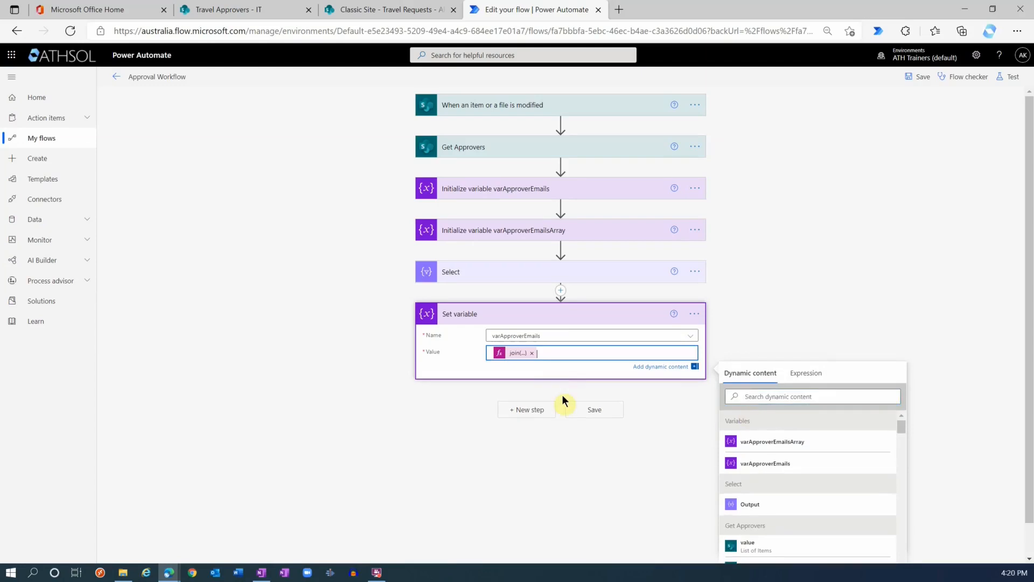
Step: Add a second Set variable action that sets varApproverEmailsArray to the Select action's Output
left_click(532, 389)
left_click(530, 401)
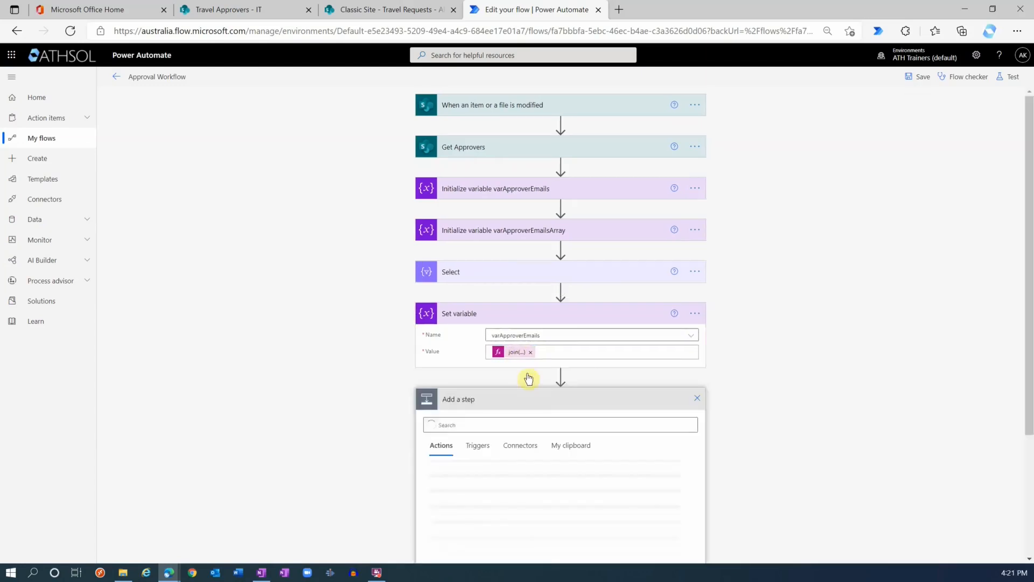
type("var")
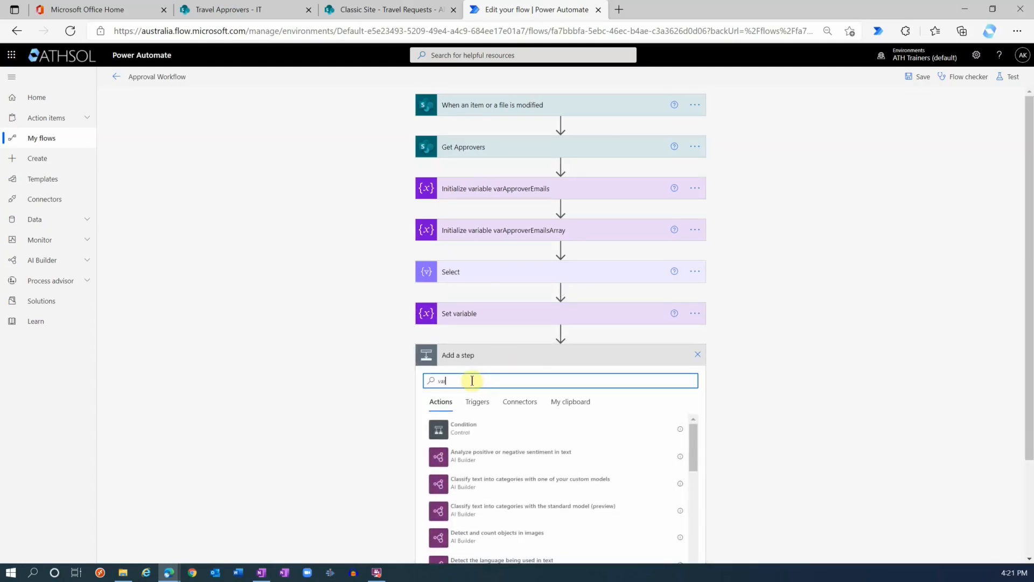
left_click(476, 534)
left_click(521, 377)
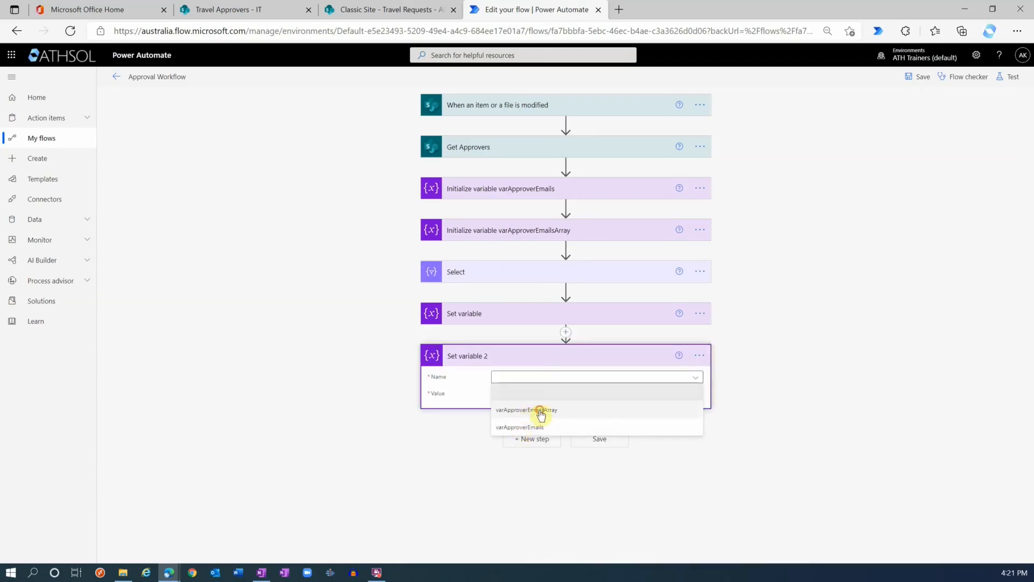
left_click(536, 410)
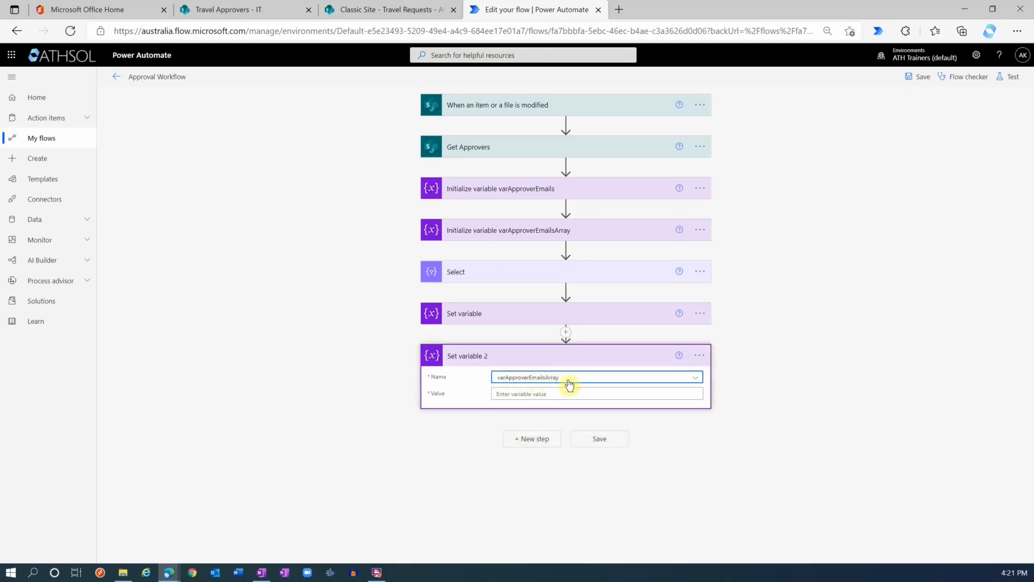
left_click(527, 395)
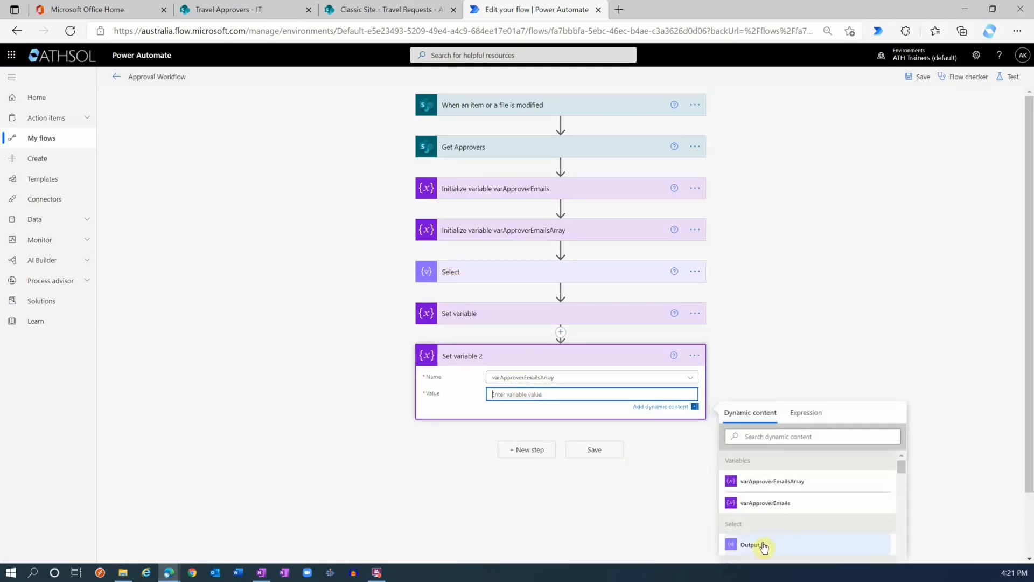
left_click(760, 545)
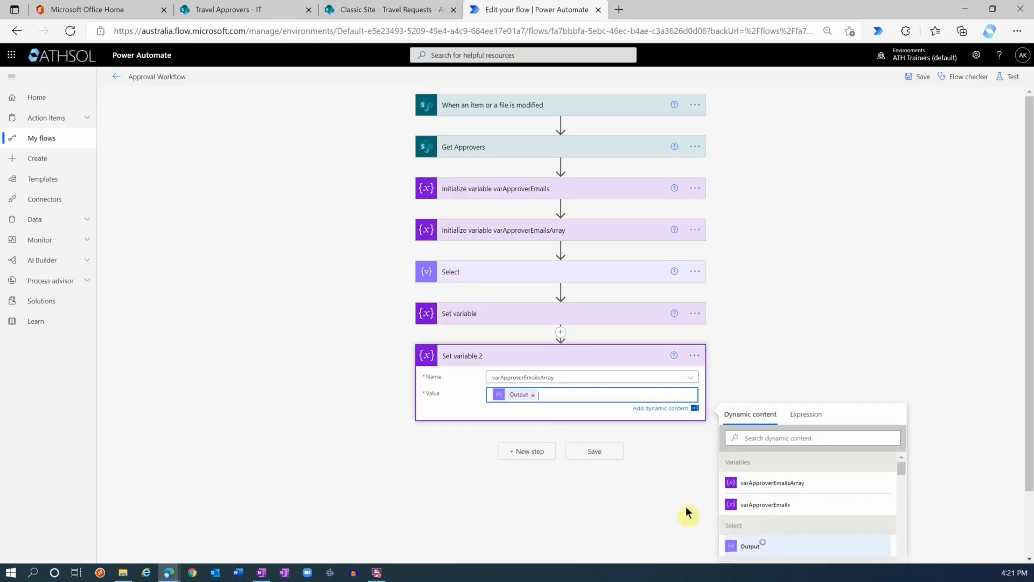
Step: Review both Set variable actions, and save and test the flow automatically with the recently used trigger from the failed run
left_click(523, 404)
left_click(489, 317)
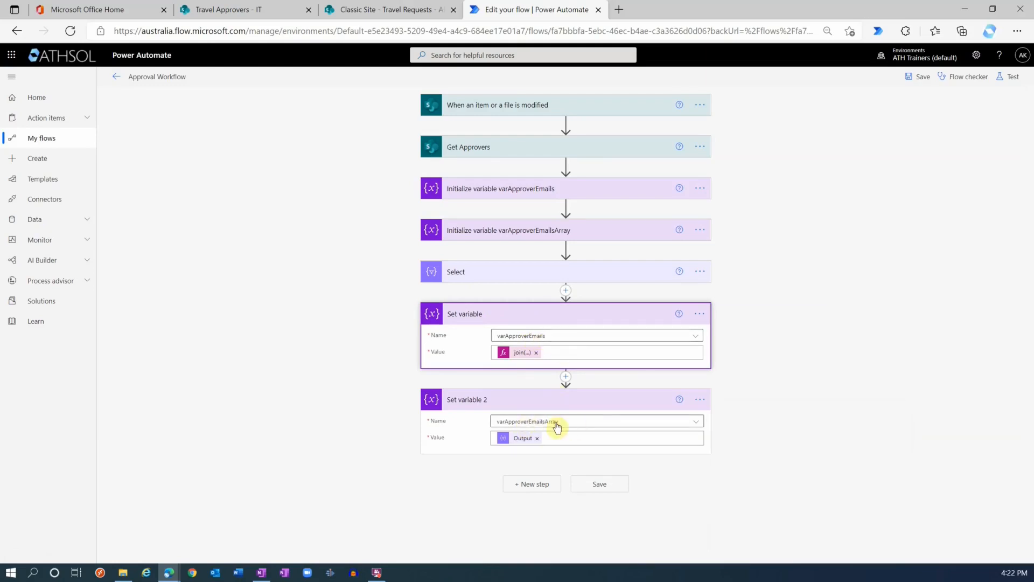
mouse_move(520, 445)
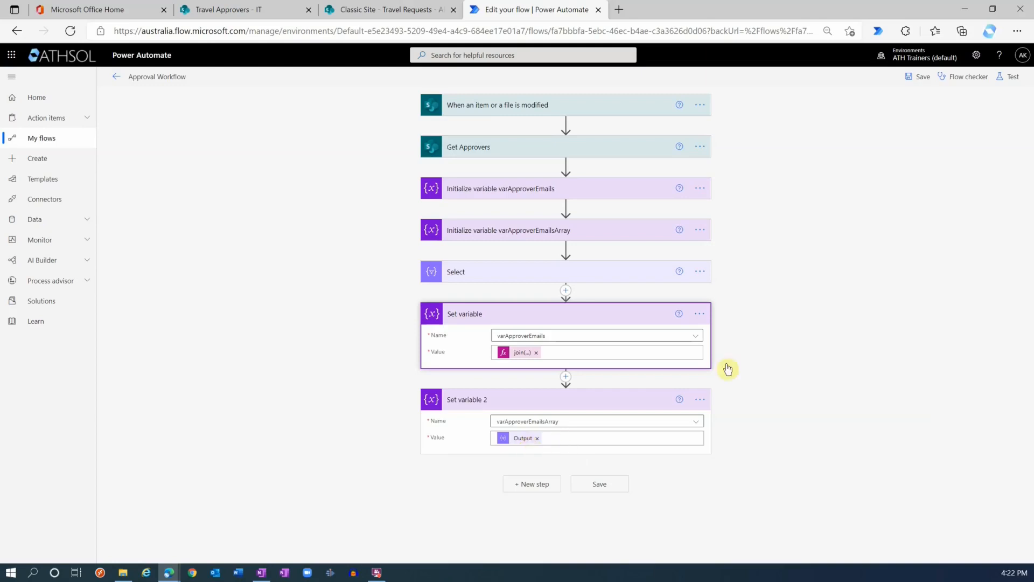
left_click(1008, 76)
left_click(911, 195)
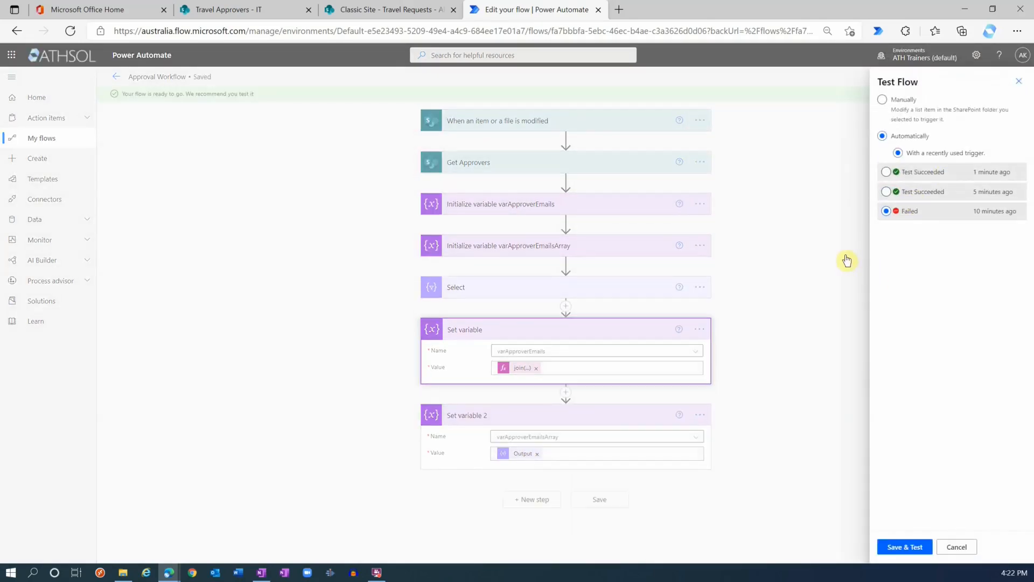
Step: Inspect the run details of both Set variable actions and check the output values of varApproverEmails and varApproverEmailsArray
left_click(493, 340)
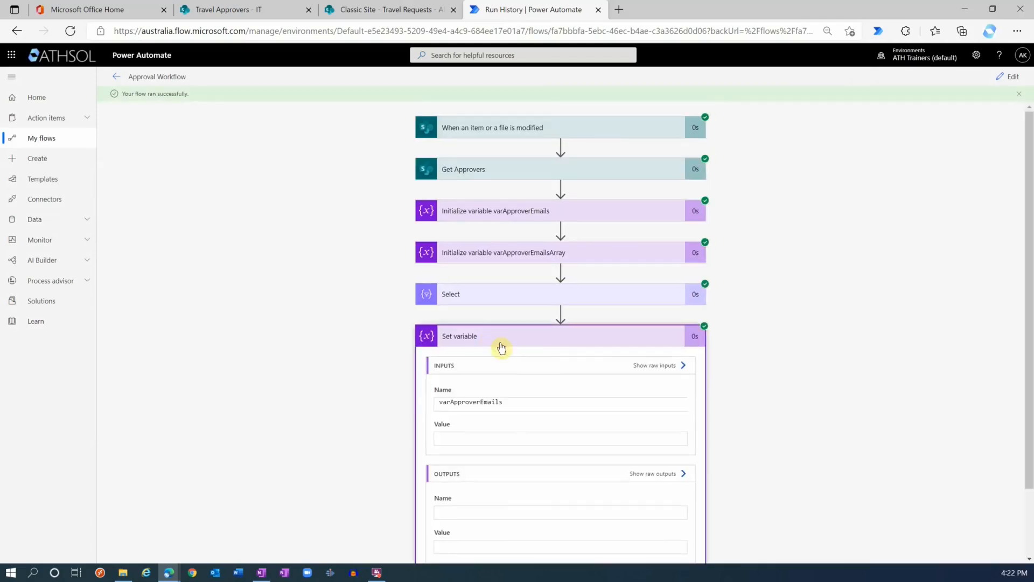
scroll(501, 350, "down", 2)
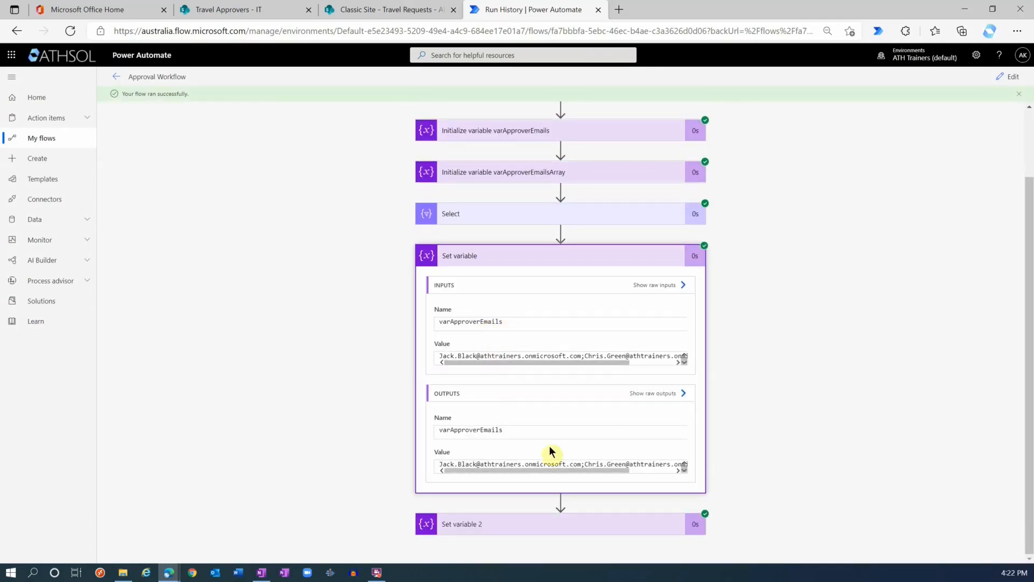
mouse_move(506, 470)
left_mouse_down()
mouse_move(592, 470)
mouse_move(496, 470)
left_mouse_up()
scroll(384, 417, "down", 5)
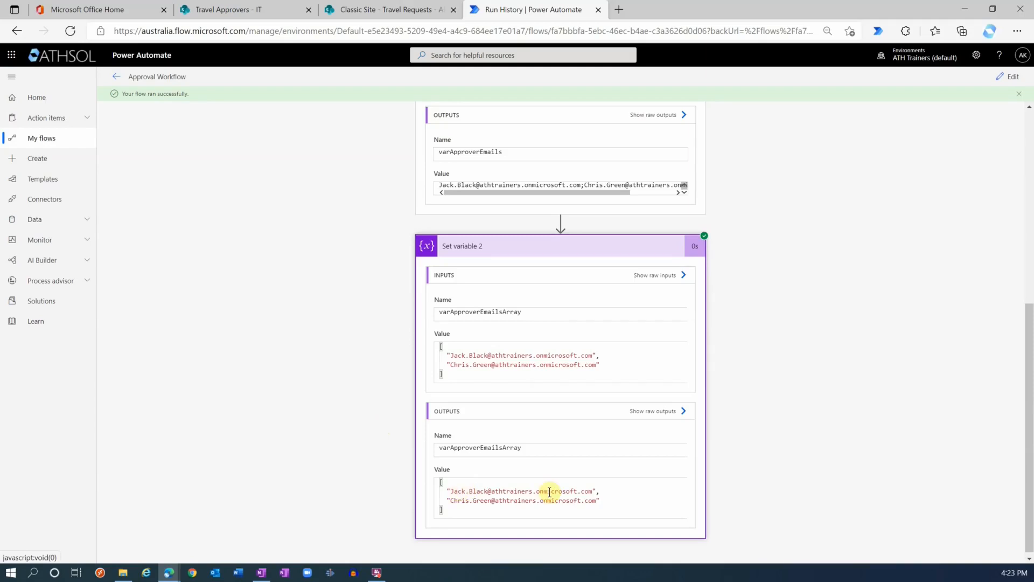
left_click(510, 251)
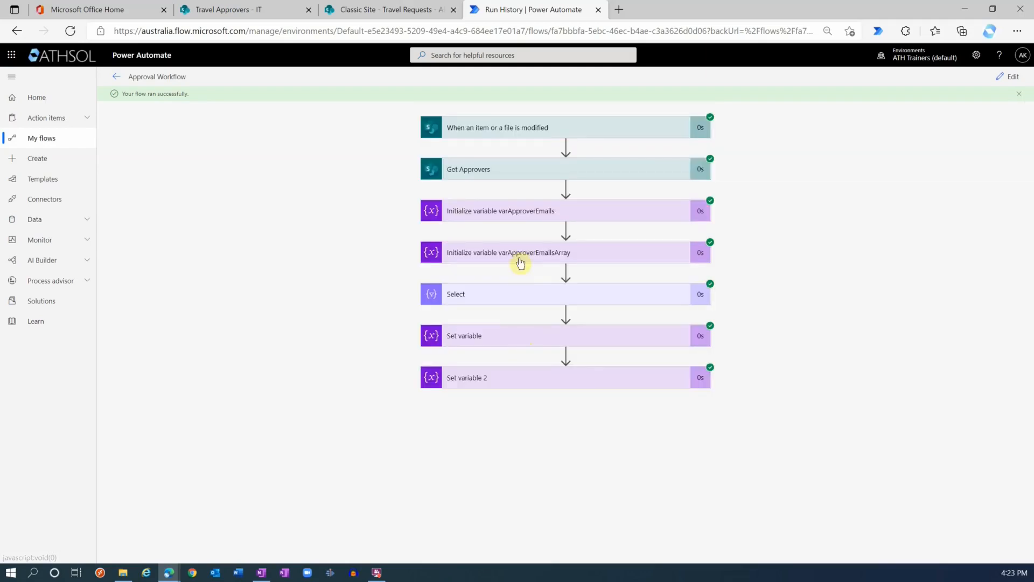